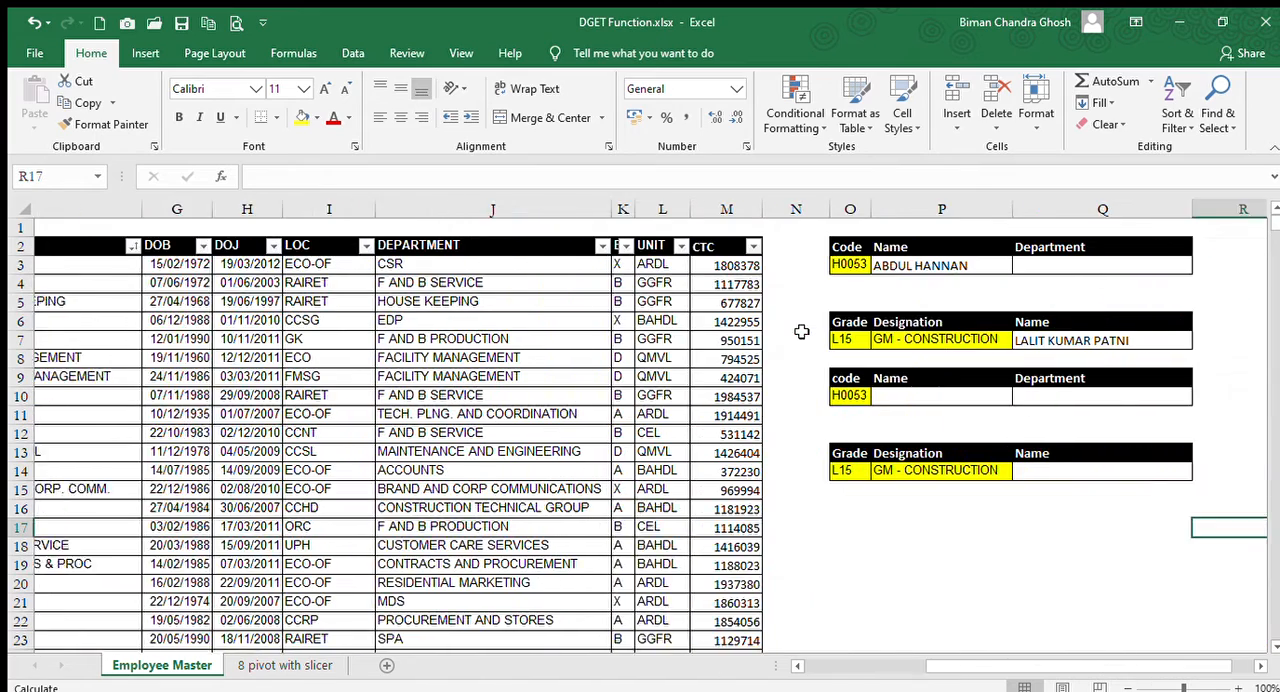
Examine the employee master records alongside the code and grade lookup tables beside them.
{"action": "key", "text": "Left"}
{"action": "key", "text": "Left"}
{"action": "key", "text": "Left"}
{"action": "key", "text": "Left"}
{"action": "key", "text": "Left"}
{"action": "key", "text": "Left"}
{"action": "key", "text": "Left"}
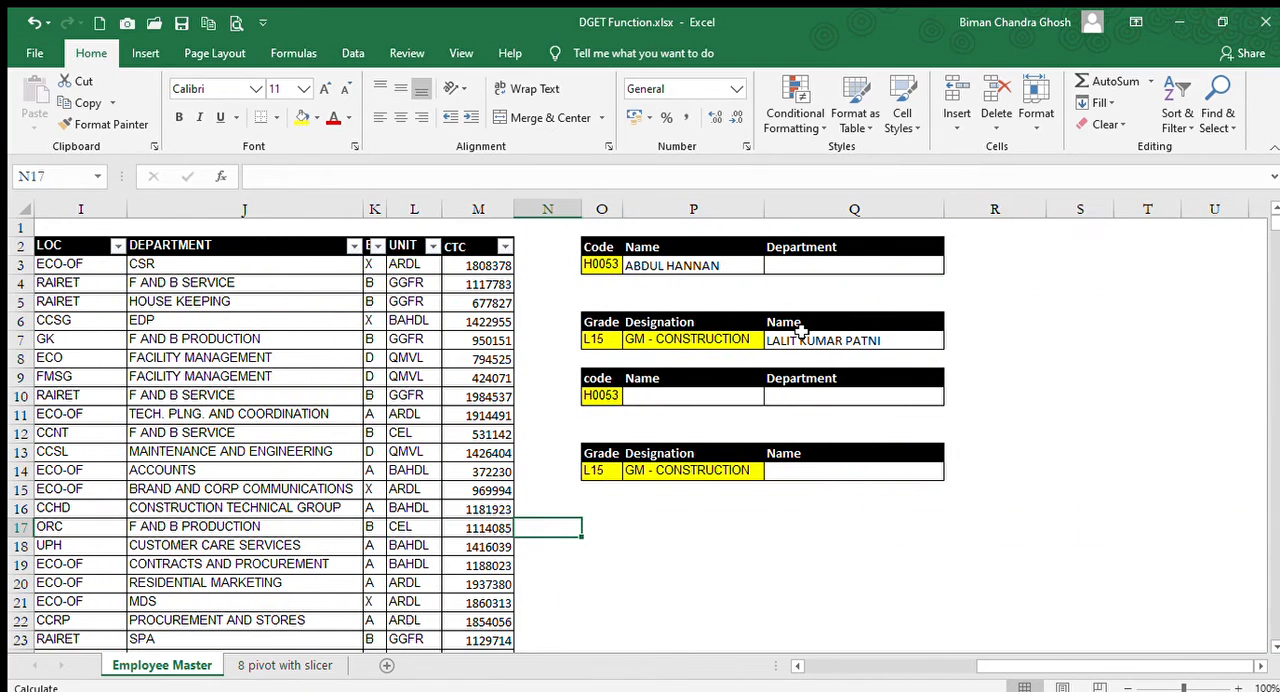
{"action": "key", "text": "ctrl+Up"}
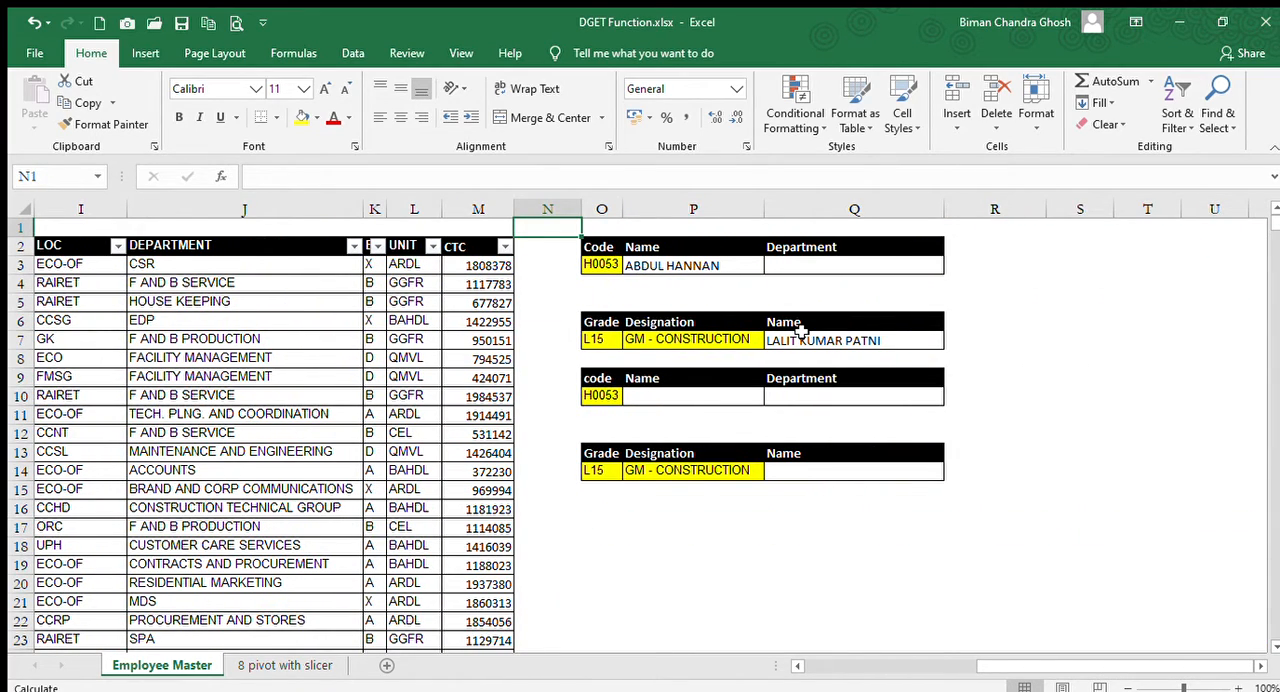
{"action": "key", "text": "Down"}
{"action": "key", "text": "Down"}
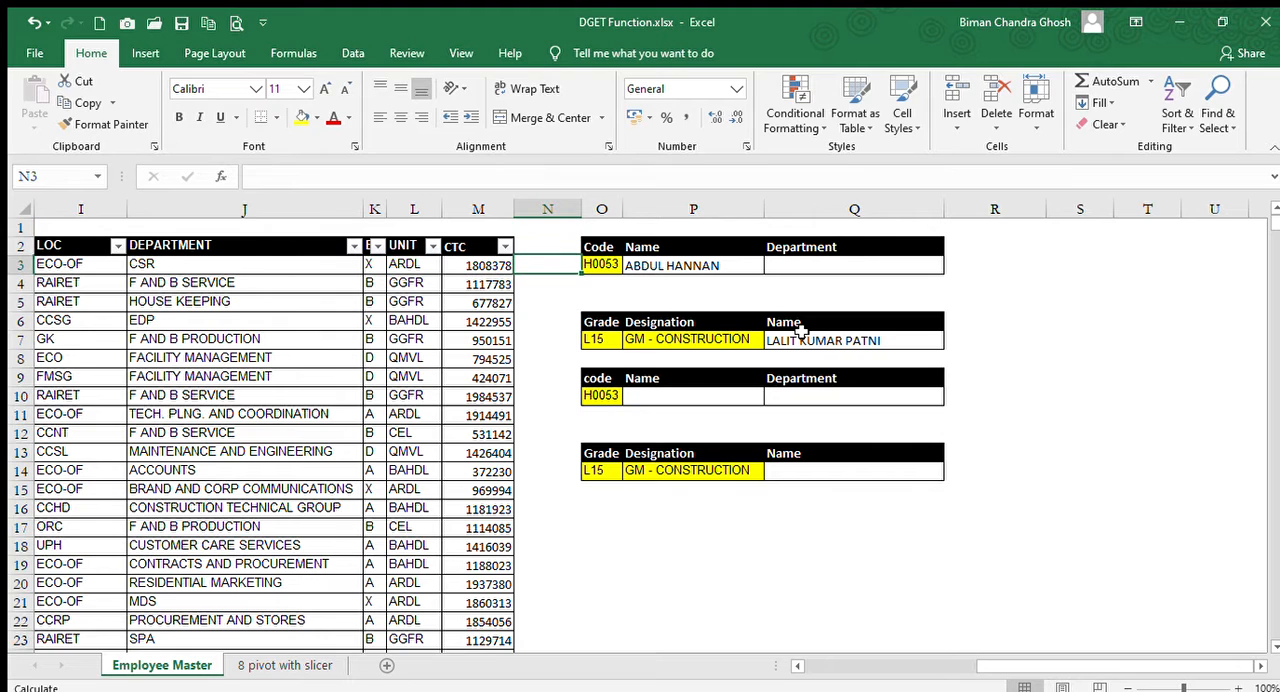
{"action": "key", "text": "Left"}
{"action": "key", "text": "Left"}
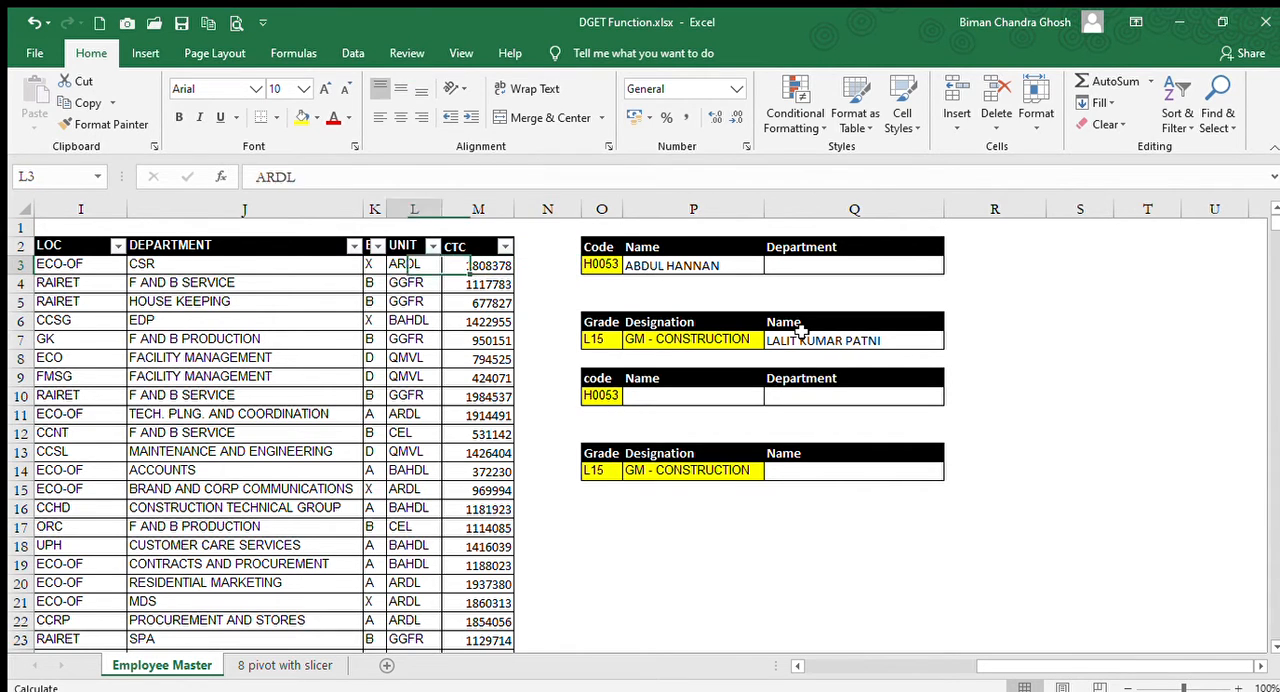
{"action": "key", "text": "ctrl+Left"}
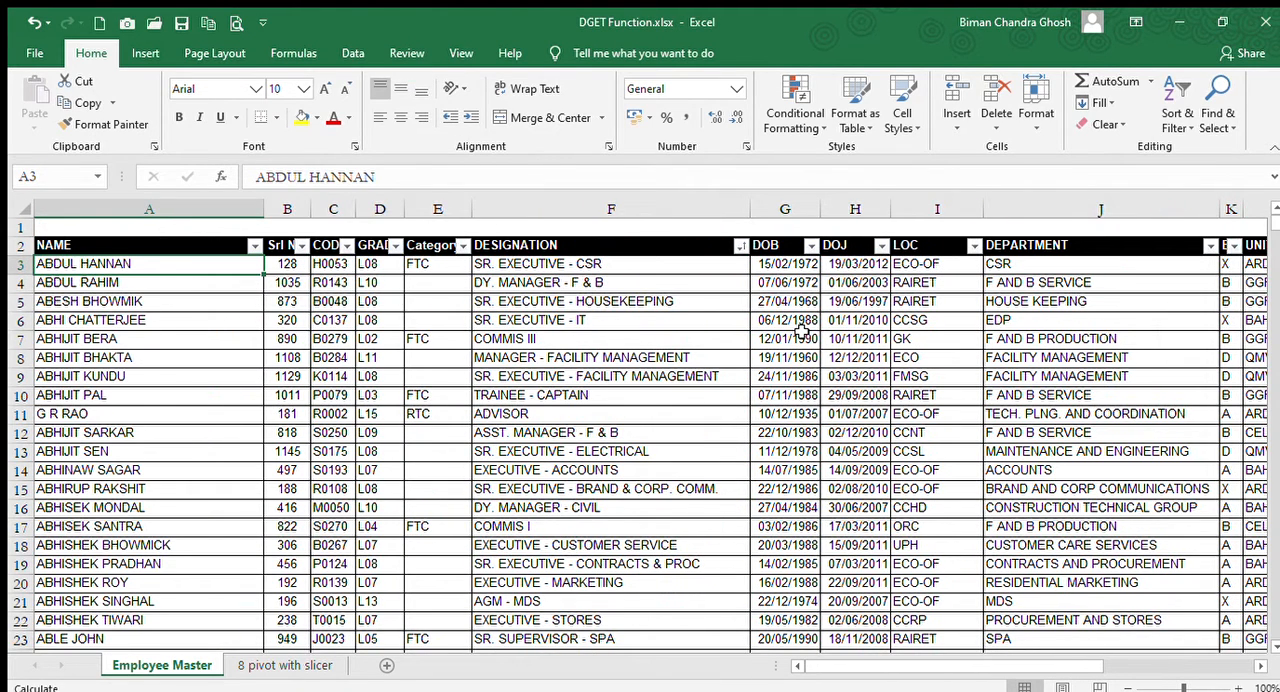
{"action": "key", "text": "Right"}
{"action": "key", "text": "Right"}
{"action": "key", "text": "Right"}
{"action": "key", "text": "Left"}
{"action": "key", "text": "Left"}
{"action": "key", "text": "Left"}
{"action": "key", "text": "Right"}
{"action": "key", "text": "Right"}
{"action": "key", "text": "Right"}
{"action": "key", "text": "Right"}
{"action": "key", "text": "Right"}
{"action": "key", "text": "Right"}
{"action": "key", "text": "Right"}
{"action": "key", "text": "Right"}
{"action": "key", "text": "Right"}
{"action": "key", "text": "Right"}
{"action": "key", "text": "Right"}
{"action": "key", "text": "Right"}
{"action": "key", "text": "Right"}
{"action": "key", "text": "Right"}
{"action": "key", "text": "Right"}
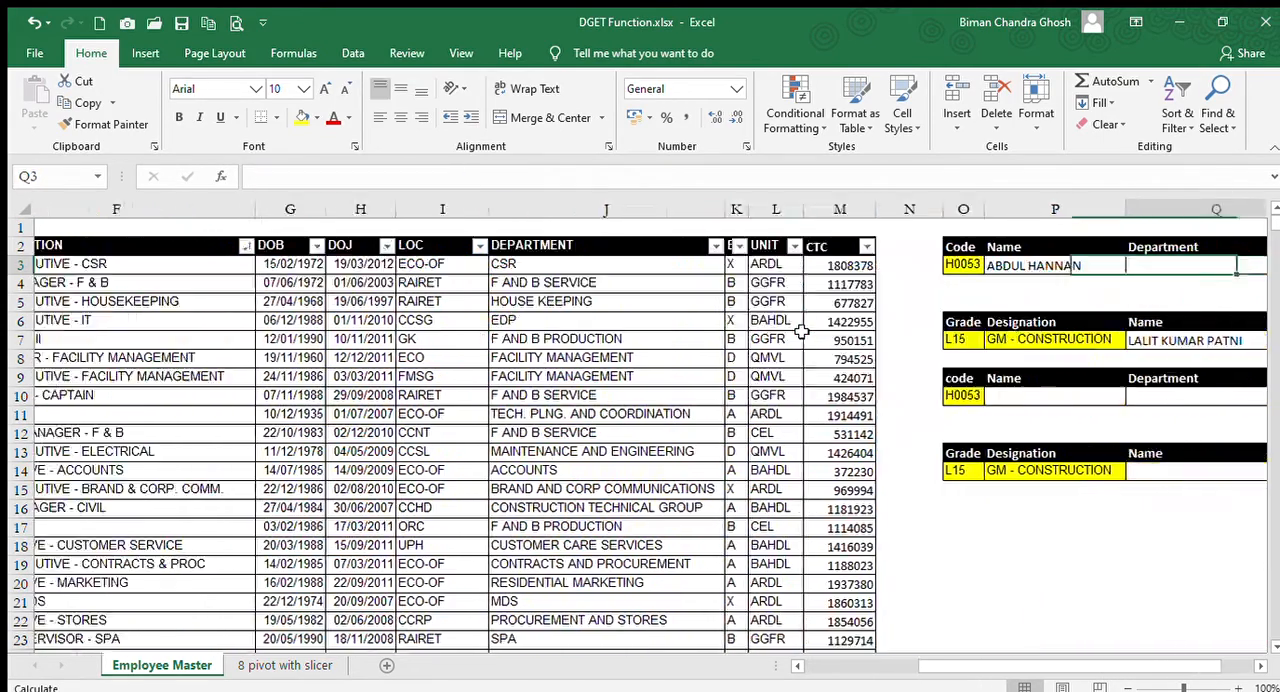
{"action": "key", "text": "Left"}
{"action": "key", "text": "Down"}
{"action": "key", "text": "Down"}
{"action": "key", "text": "Down"}
{"action": "key", "text": "Left"}
{"action": "key", "text": "Left"}
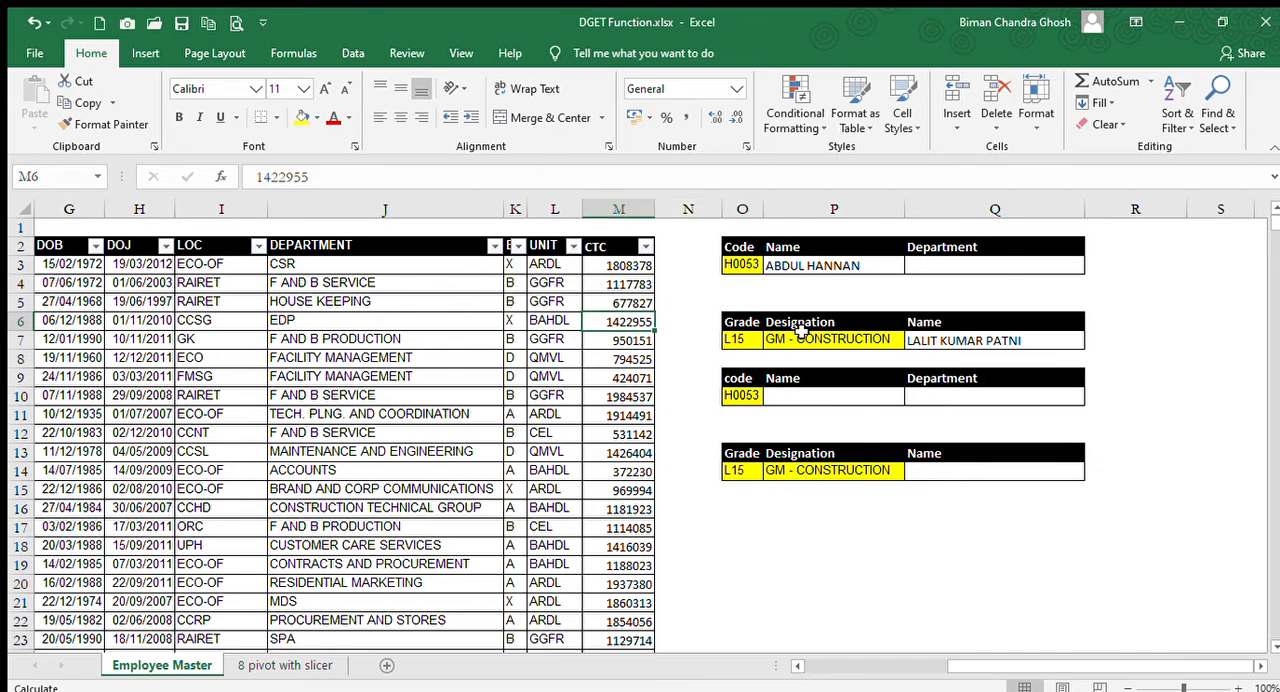
Review the employee table's column headings in row 2, from NAME across to CTC.
{"action": "key", "text": "ctrl+Left"}
{"action": "key", "text": "Up"}
{"action": "key", "text": "Up"}
{"action": "key", "text": "Up"}
{"action": "key", "text": "Up"}
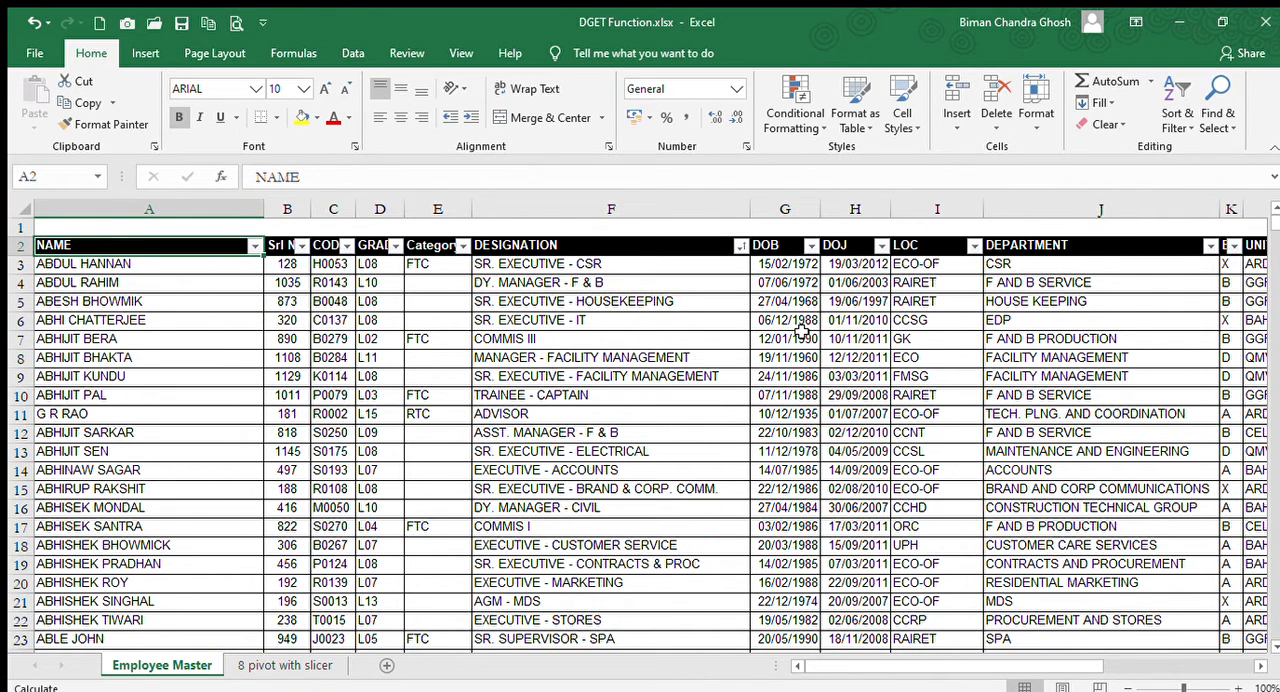
{"action": "key", "text": "Right"}
{"action": "key", "text": "Right"}
{"action": "key", "text": "Right"}
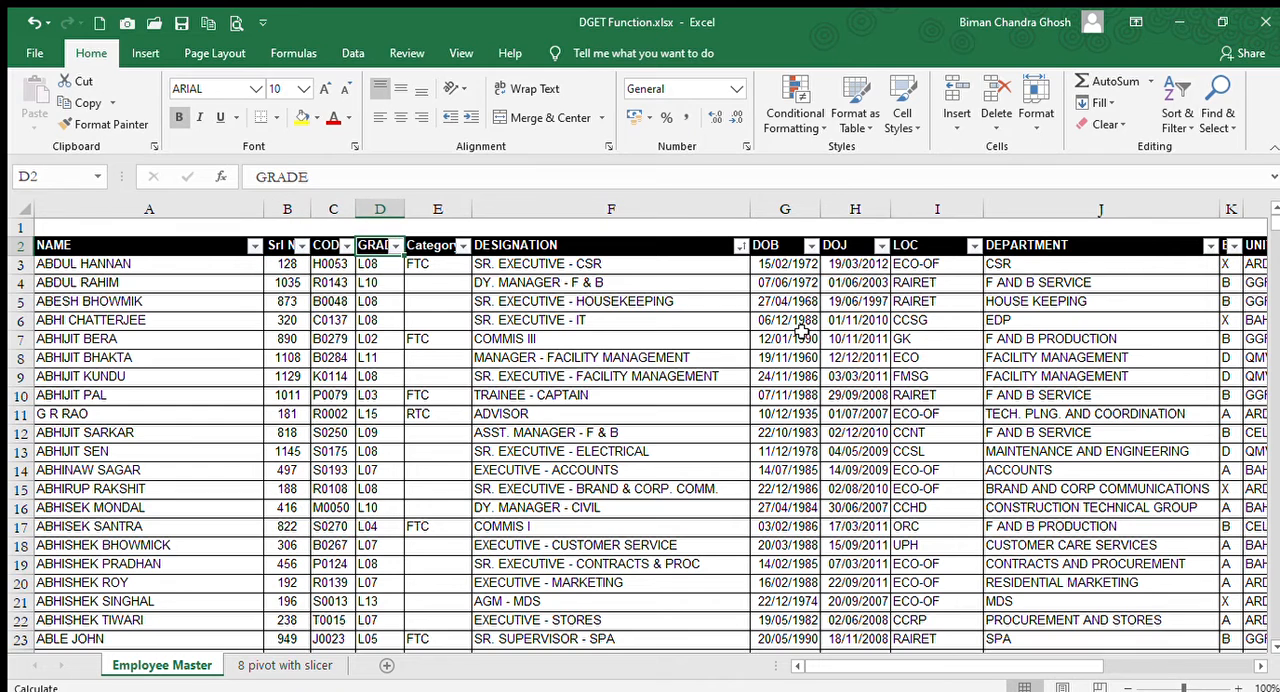
{"action": "key", "text": "Right"}
{"action": "key", "text": "Right"}
{"action": "key", "text": "Right"}
{"action": "key", "text": "Right"}
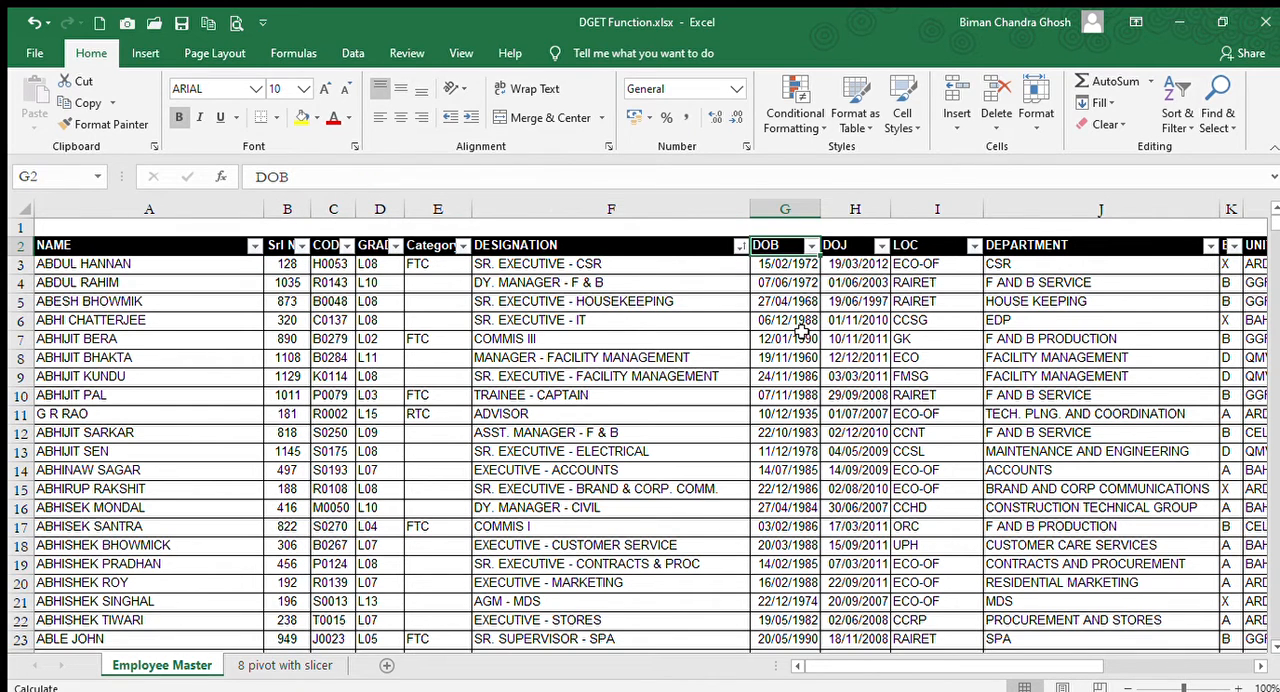
{"action": "key", "text": "Right"}
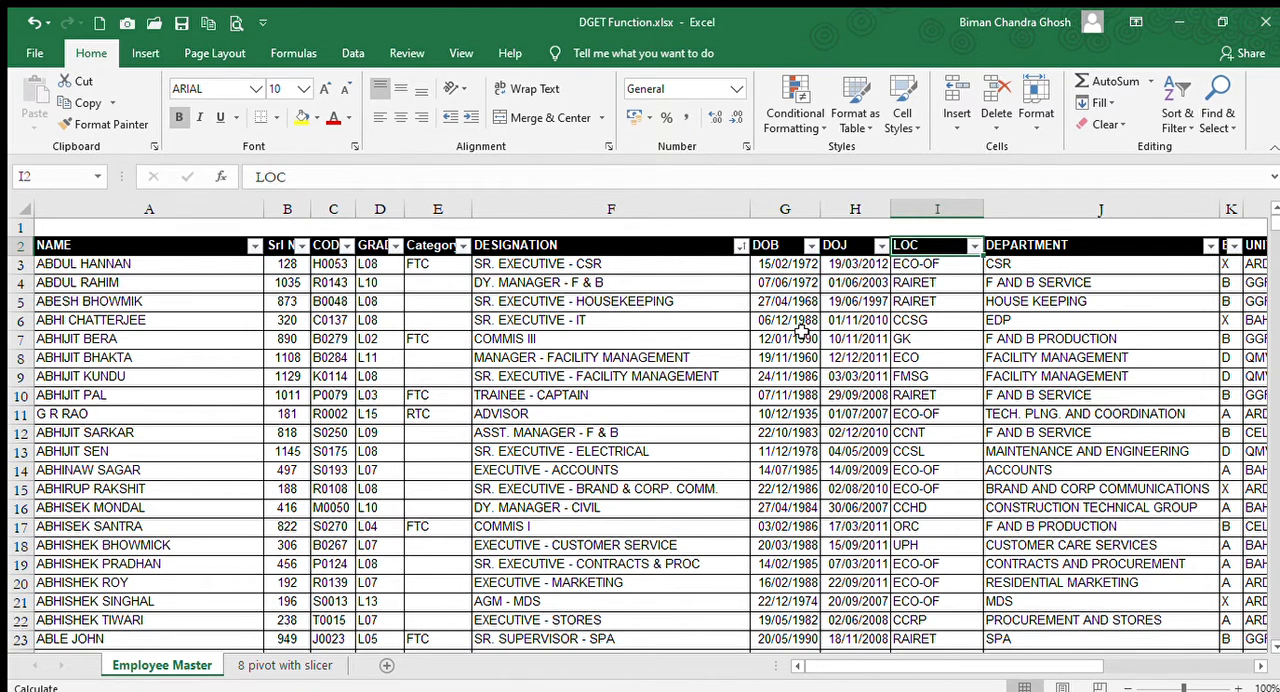
{"action": "key", "text": "Right"}
{"action": "key", "text": "Right"}
{"action": "key", "text": "Right"}
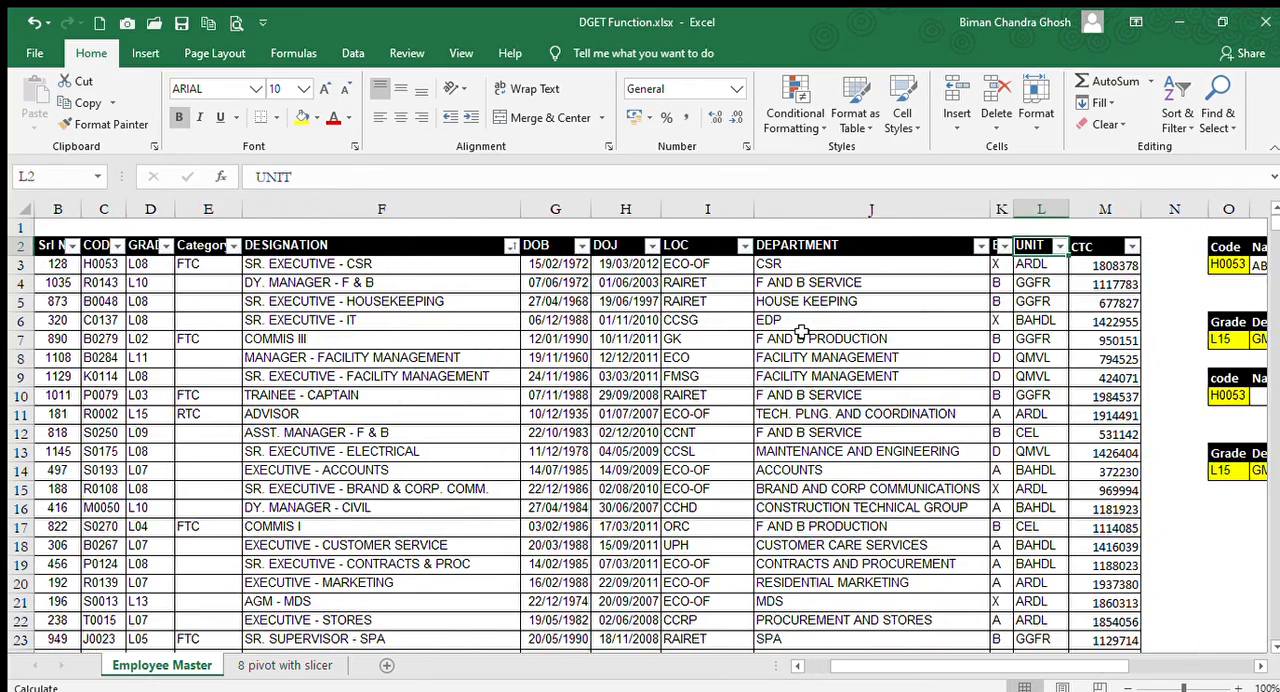
{"action": "key", "text": "Left"}
{"action": "key", "text": "Right"}
{"action": "key", "text": "Right"}
{"action": "key", "text": "Right"}
{"action": "key", "text": "Right"}
{"action": "key", "text": "Right"}
{"action": "key", "text": "Right"}
{"action": "key", "text": "Right"}
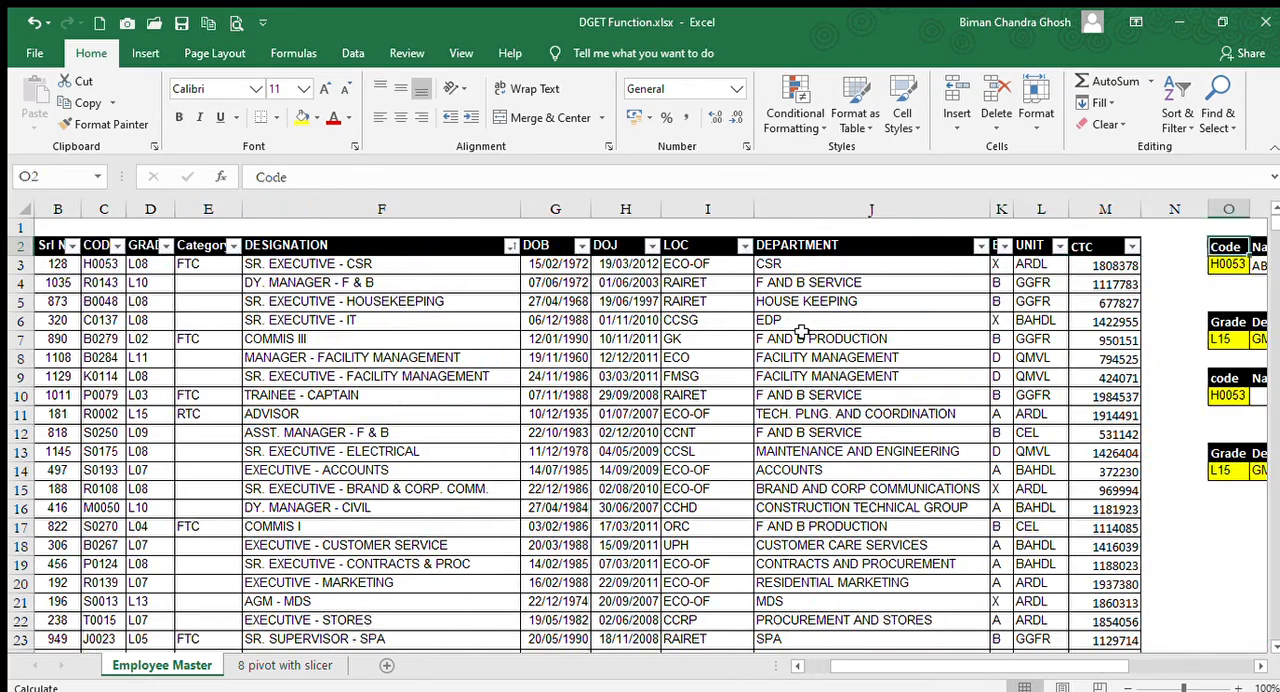
Examine the lower code lookup table in rows 9 and 10, including its code and empty Name cell.
{"action": "key", "text": "Left"}
{"action": "key", "text": "Left"}
{"action": "key", "text": "Left"}
{"action": "key", "text": "Left"}
{"action": "key", "text": "Left"}
{"action": "key", "text": "Down"}
{"action": "key", "text": "Down"}
{"action": "key", "text": "Down"}
{"action": "key", "text": "Down"}
{"action": "key", "text": "Down"}
{"action": "key", "text": "Down"}
{"action": "key", "text": "Down"}
{"action": "key", "text": "Down"}
{"action": "key", "text": "Down"}
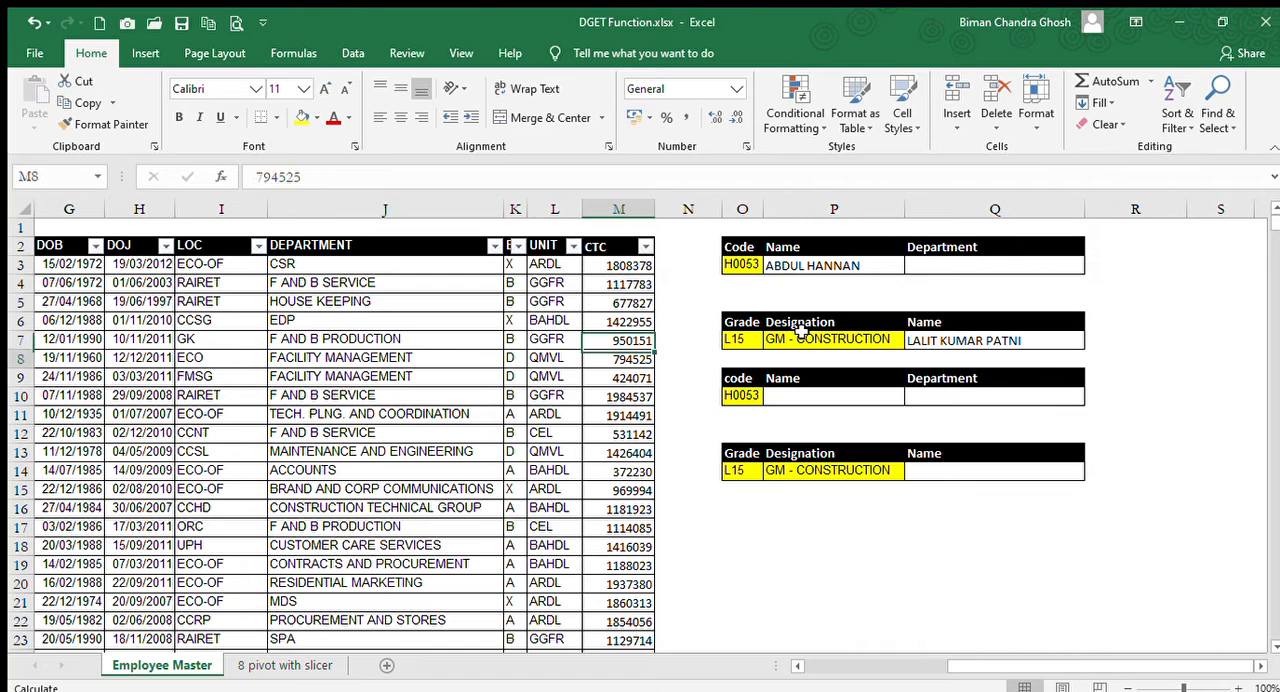
{"action": "key", "text": "Right"}
{"action": "key", "text": "Right"}
{"action": "key", "text": "Up"}
{"action": "key", "text": "Up"}
{"action": "key", "text": "Down"}
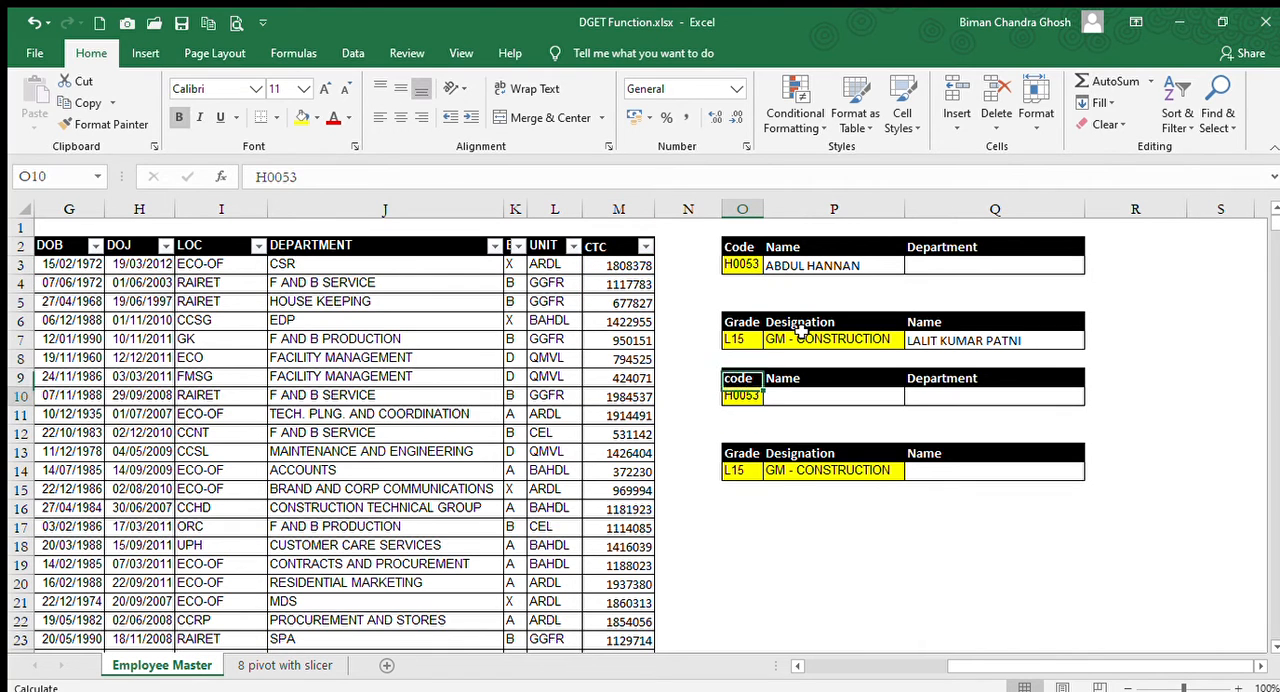
{"action": "key", "text": "Up"}
{"action": "key", "text": "Down"}
{"action": "key", "text": "Right"}
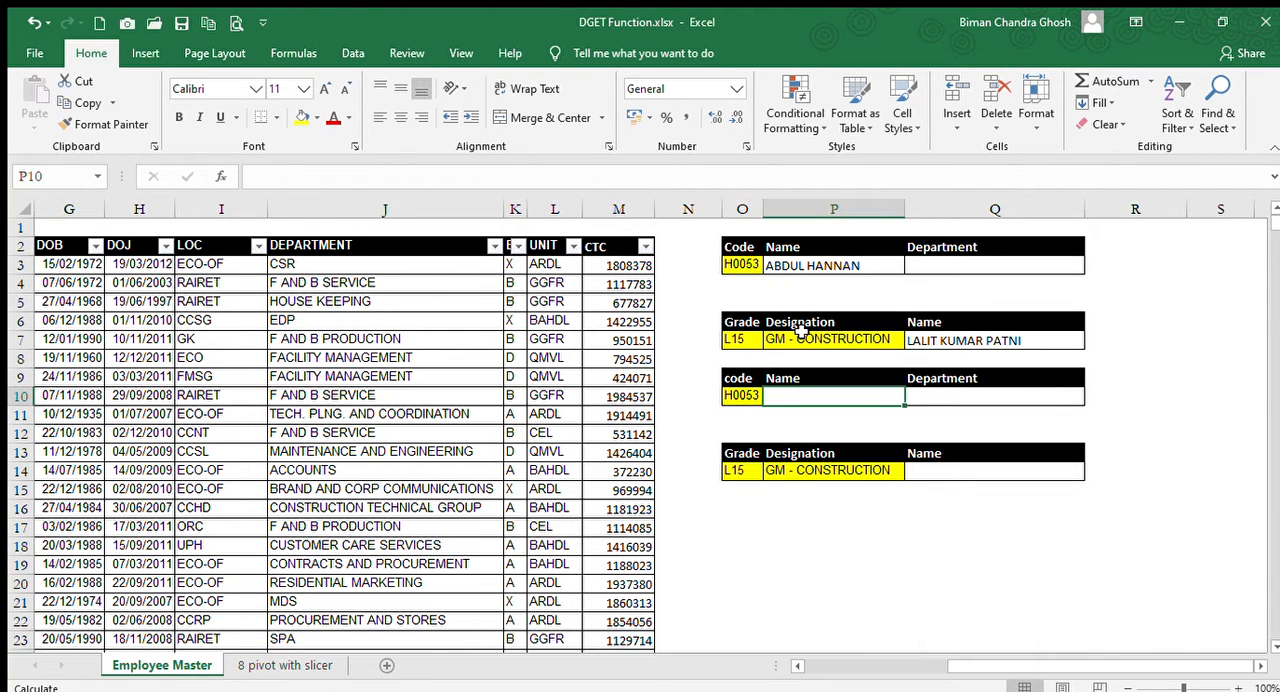
{"action": "key", "text": "Left"}
{"action": "key", "text": "Left"}
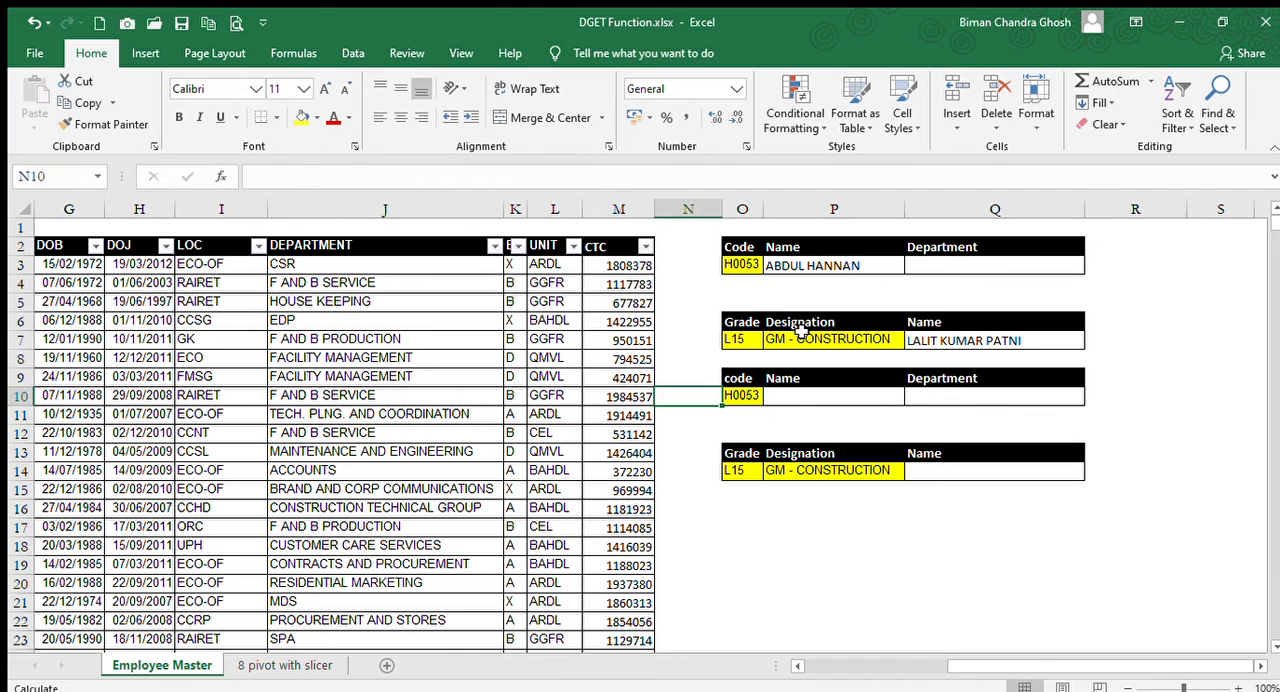
{"action": "key", "text": "Right"}
{"action": "key", "text": "Right"}
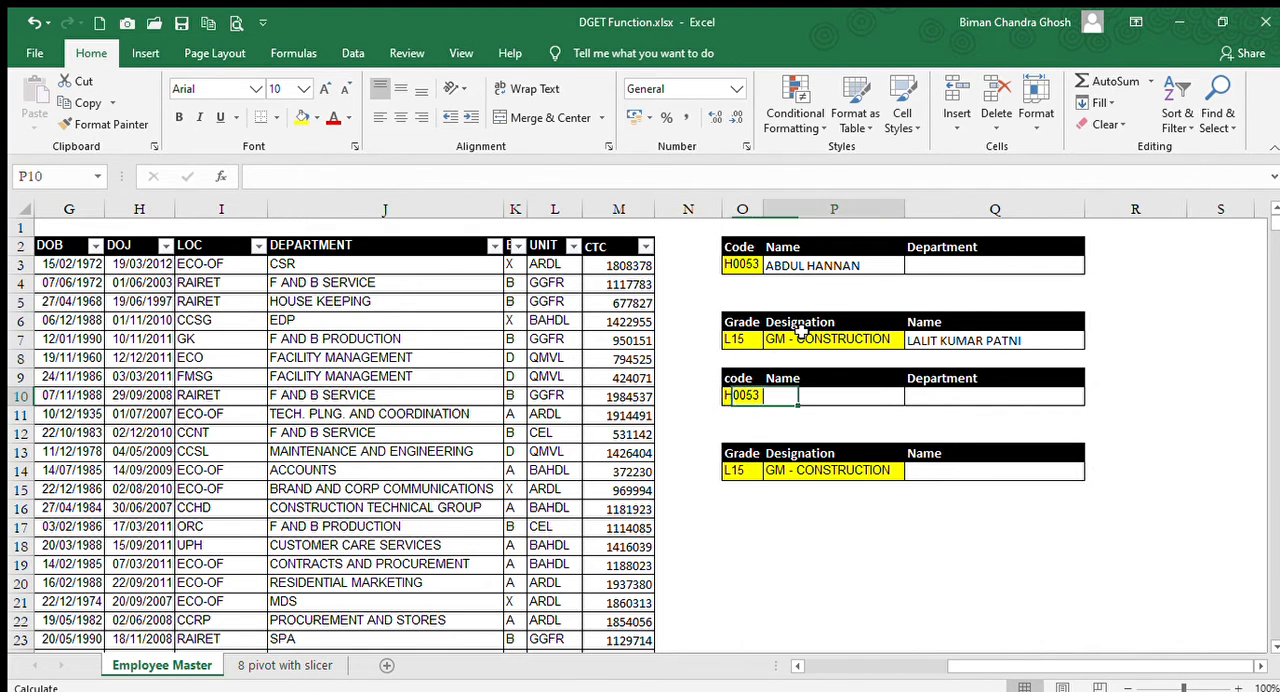
Begin a DGET formula in cell P10, the Name cell of the lower code lookup table.
{"action": "key", "text": "Left"}
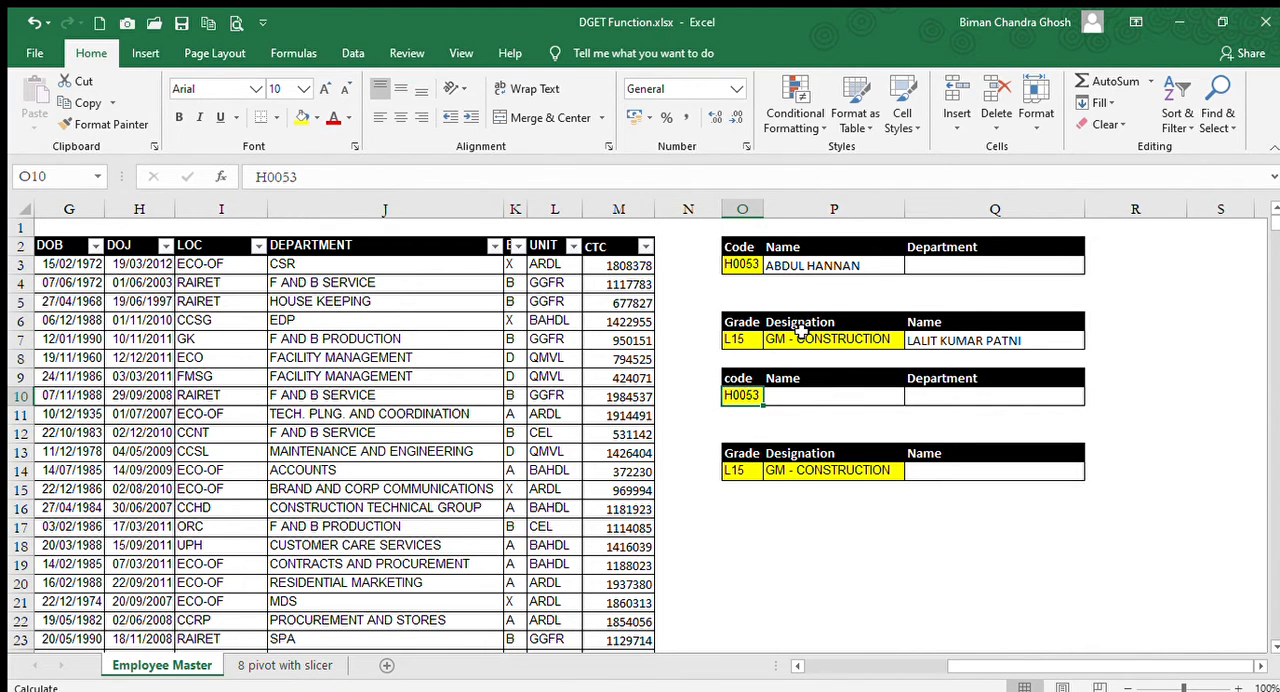
{"action": "key", "text": "Right"}
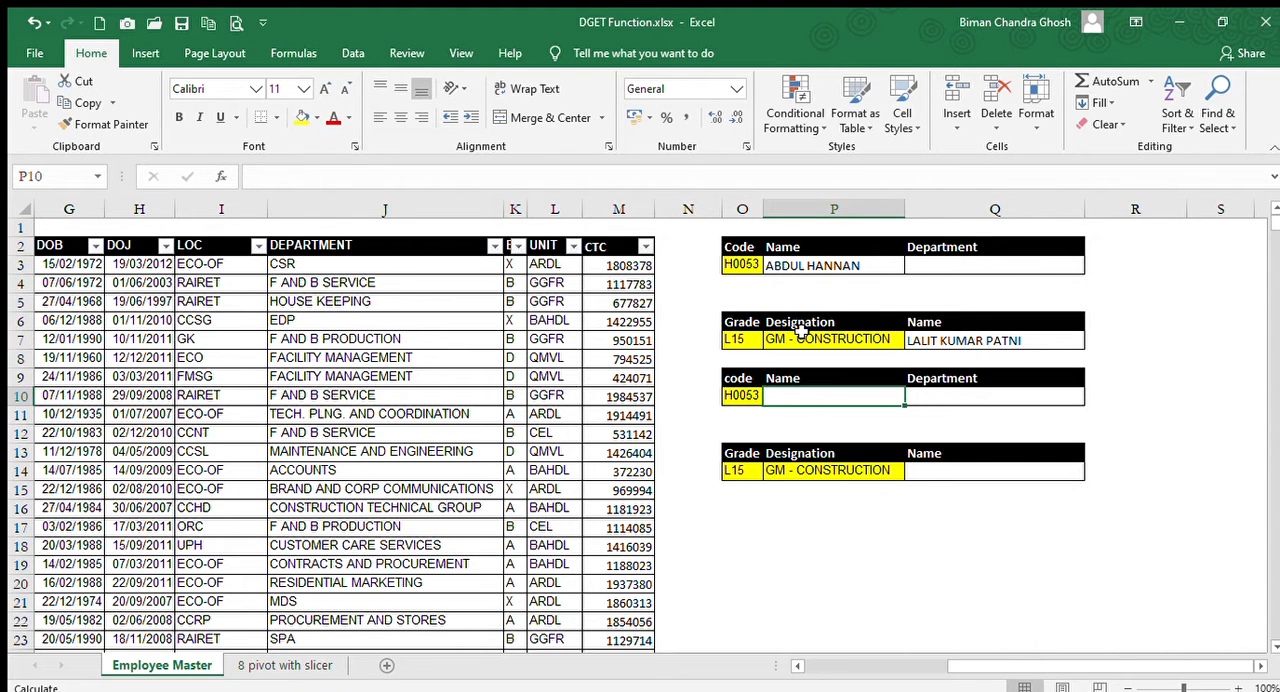
{"action": "type", "text": "="}
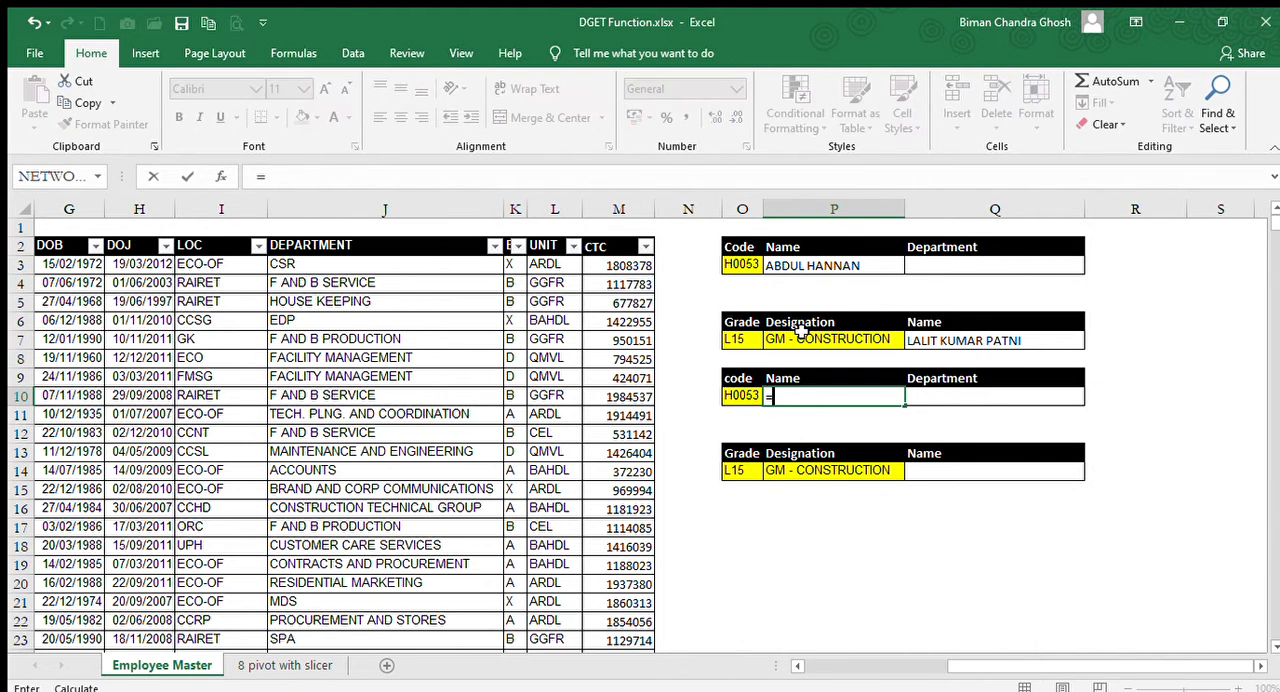
{"action": "type", "text": "DGET"}
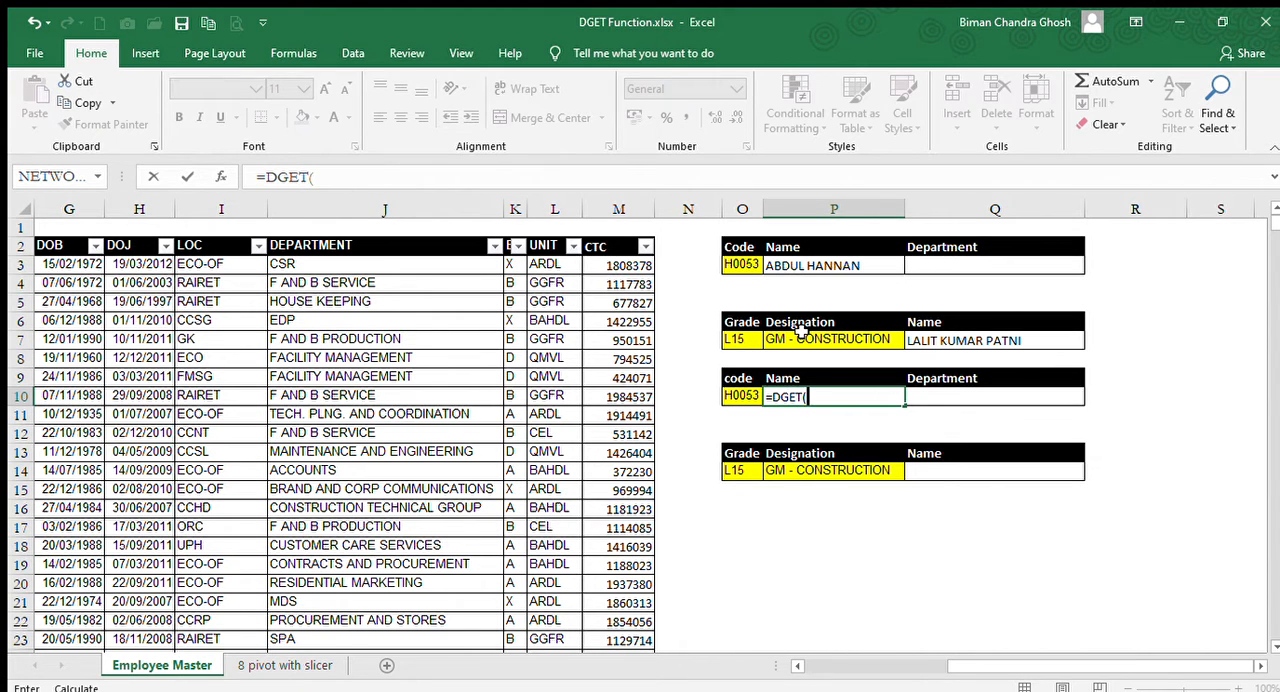
{"action": "type", "text": "("}
Set the DGET database argument to the whole employee table with its headings, as the absolute range $A$2:$M$1180.
{"action": "key", "text": "ctrl+Left"}
{"action": "key", "text": "ctrl+Left"}
{"action": "key", "text": "ctrl+Left"}
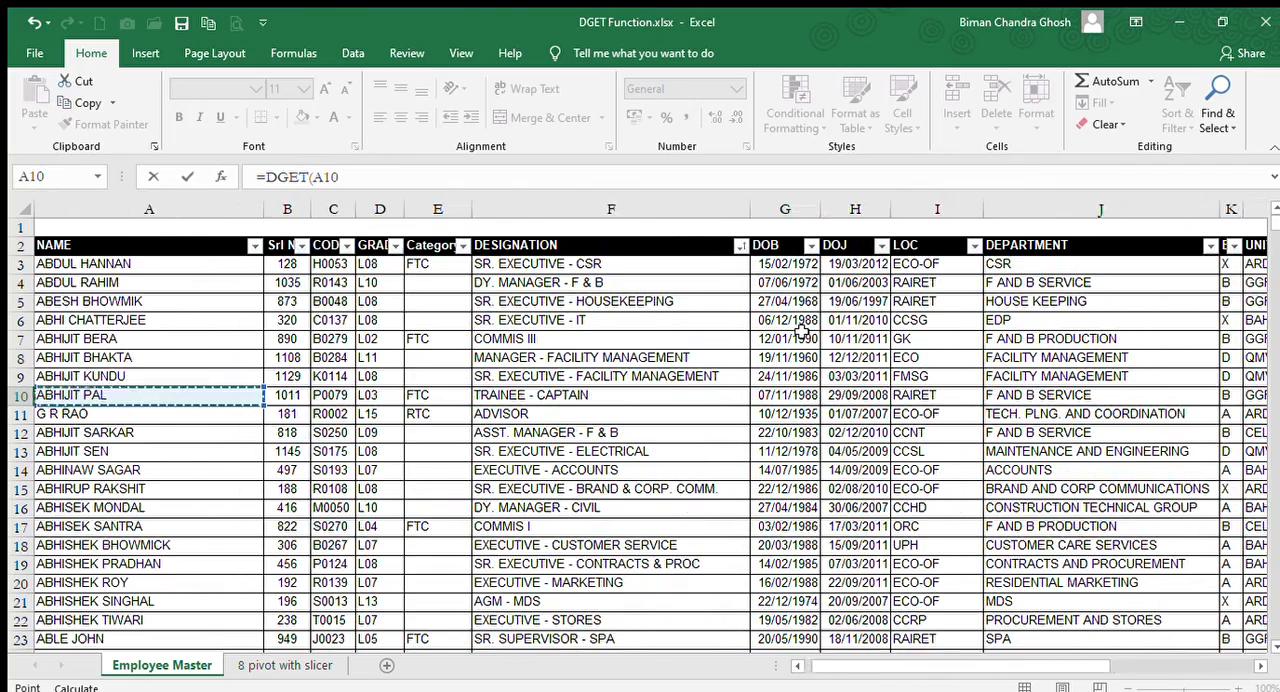
{"action": "key", "text": "ctrl+Up"}
{"action": "key", "text": "ctrl+shift+Right"}
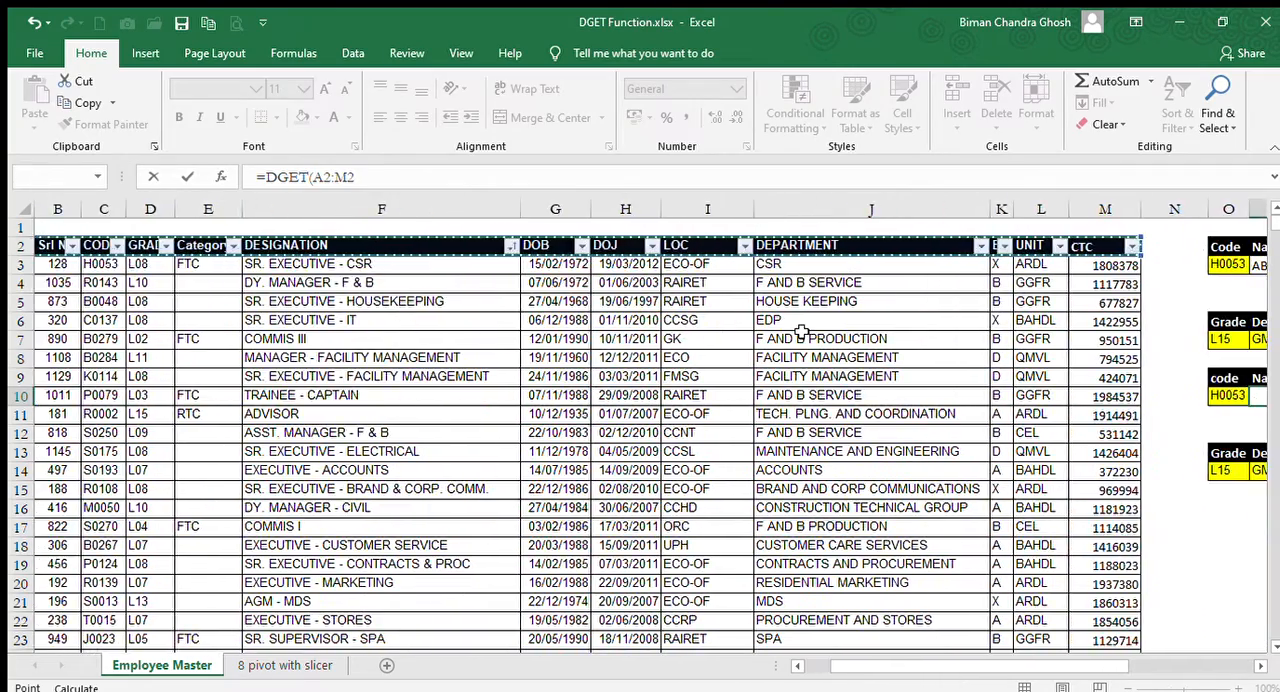
{"action": "key", "text": "ctrl+shift+Down"}
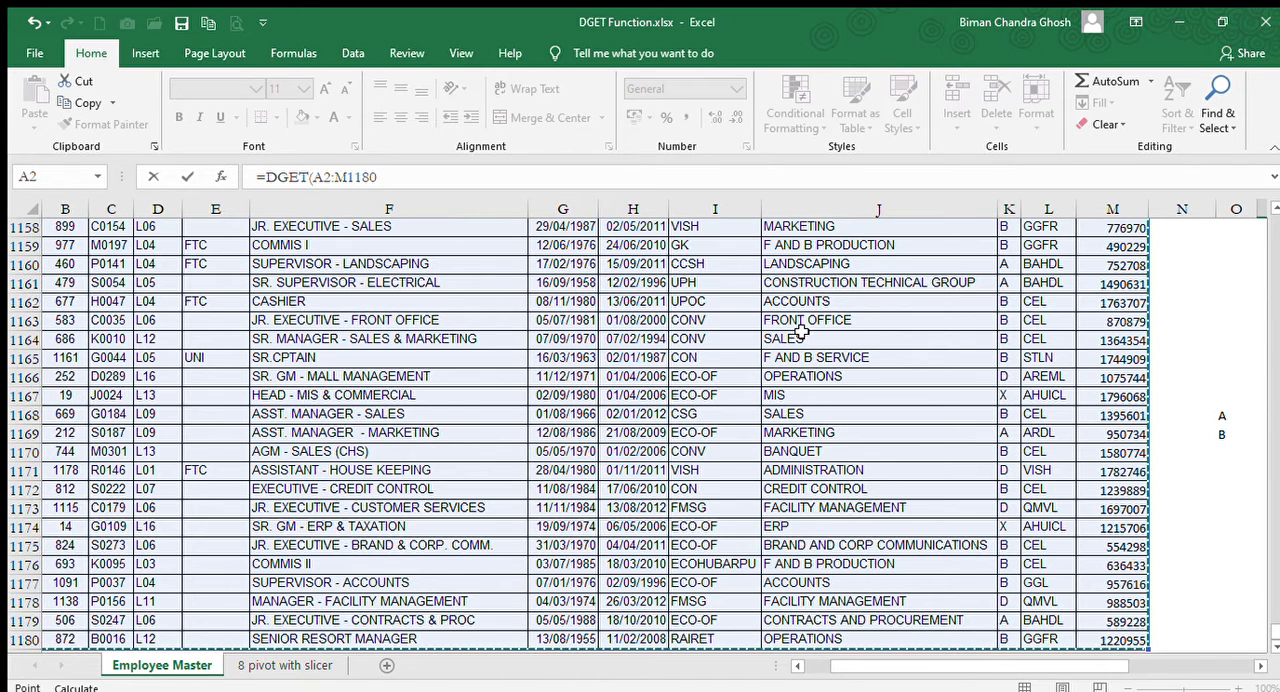
{"action": "key", "text": "F4"}
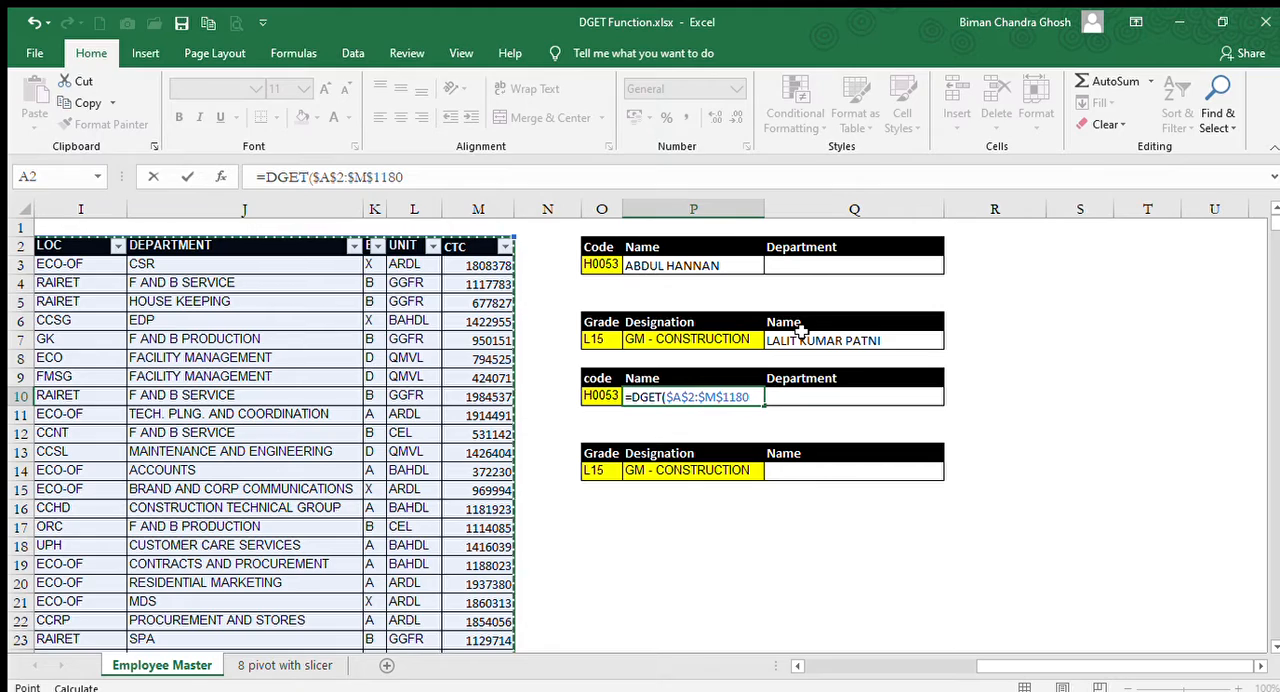
{"action": "type", "text": ","}
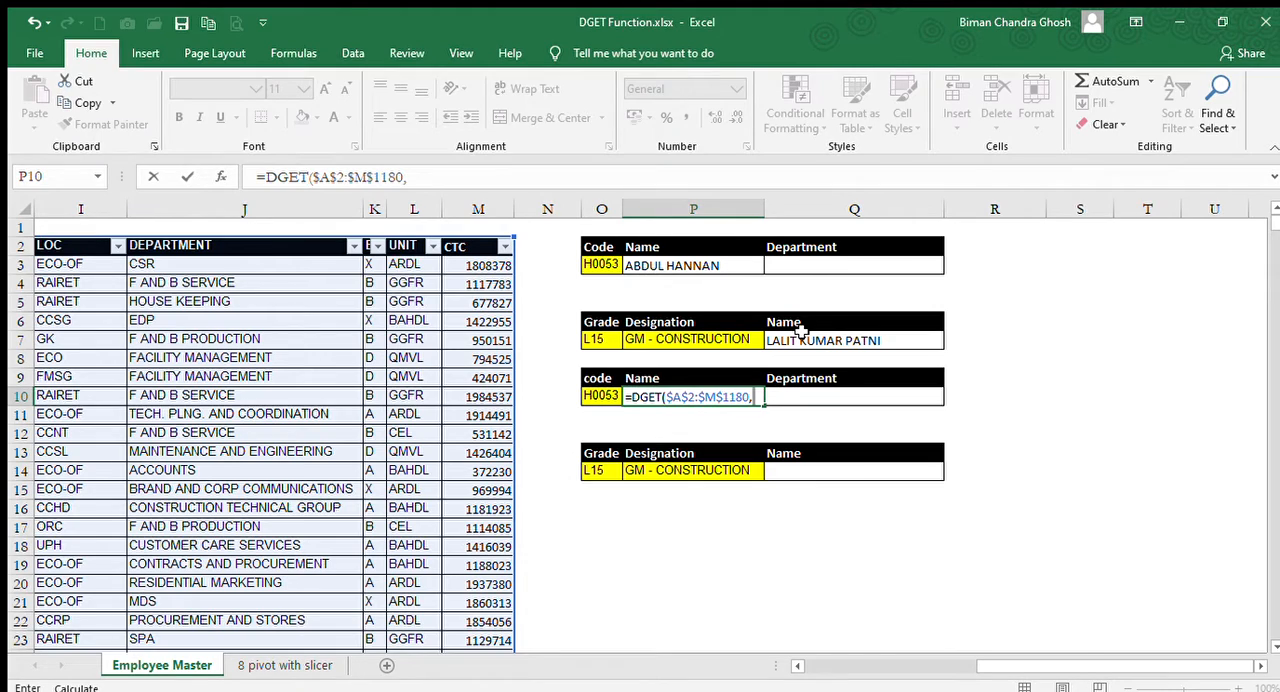
Try the employee table's headings, starting with NAME in A2, as the DGET field argument.
{"action": "key", "text": "Left"}
{"action": "key", "text": "Left"}
{"action": "key", "text": "Left"}
{"action": "key", "text": "Left"}
{"action": "key", "text": "Left"}
{"action": "key", "text": "Left"}
{"action": "key", "text": "Left"}
{"action": "key", "text": "Left"}
{"action": "key", "text": "Left"}
{"action": "key", "text": "Left"}
{"action": "key", "text": "Left"}
{"action": "key", "text": "Left"}
{"action": "key", "text": "Left"}
{"action": "key", "text": "Left"}
{"action": "key", "text": "Left"}
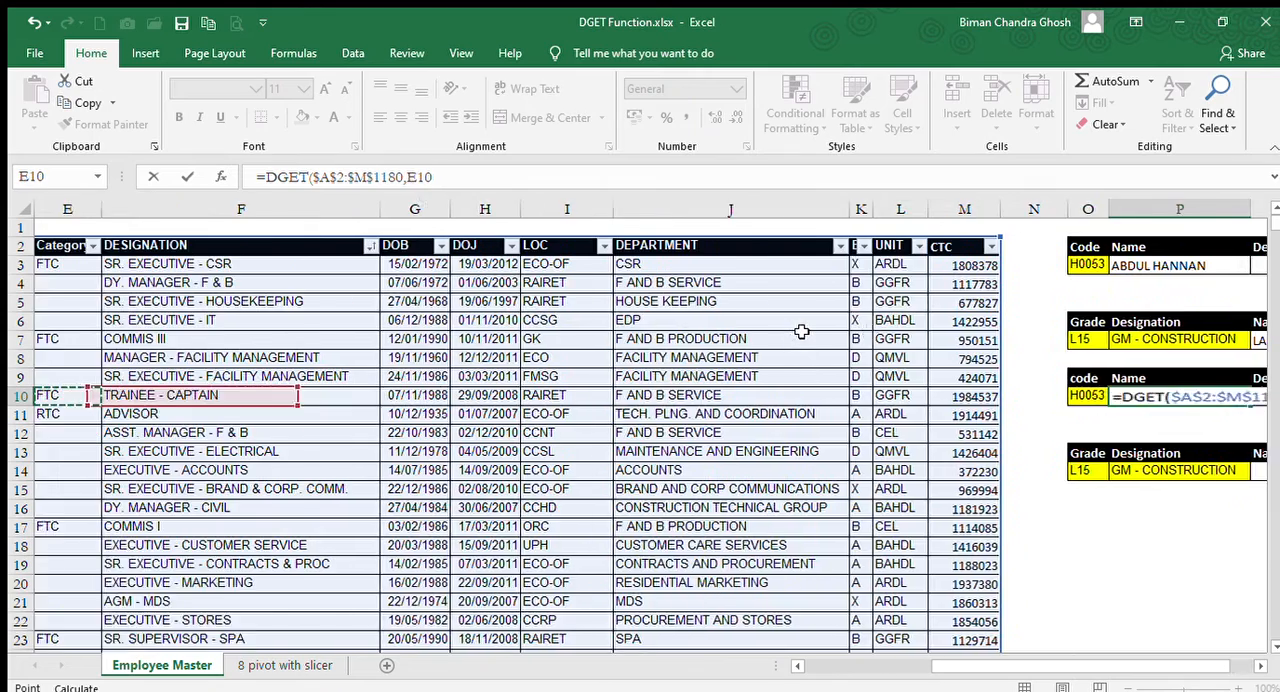
{"action": "key", "text": "Up"}
{"action": "key", "text": "Up"}
{"action": "key", "text": "Up"}
{"action": "key", "text": "Up"}
{"action": "key", "text": "Up"}
{"action": "key", "text": "Up"}
{"action": "key", "text": "Up"}
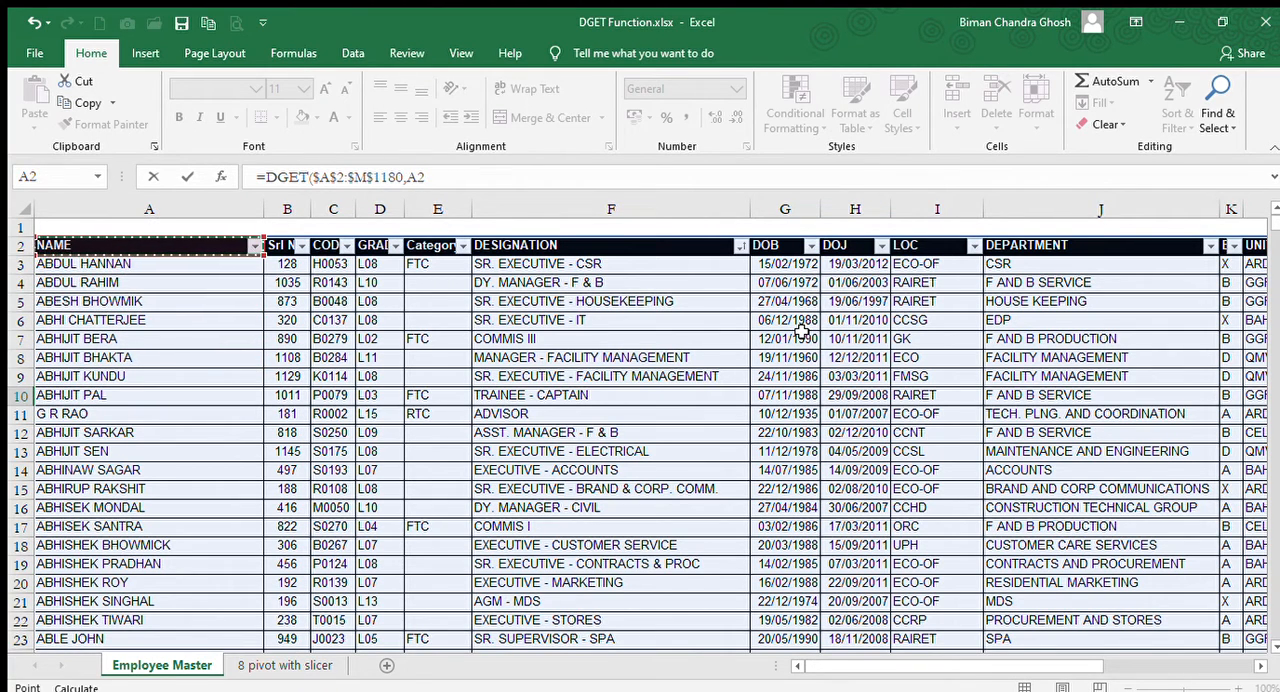
{"action": "key", "text": "Right"}
{"action": "key", "text": "Right"}
{"action": "key", "text": "Right"}
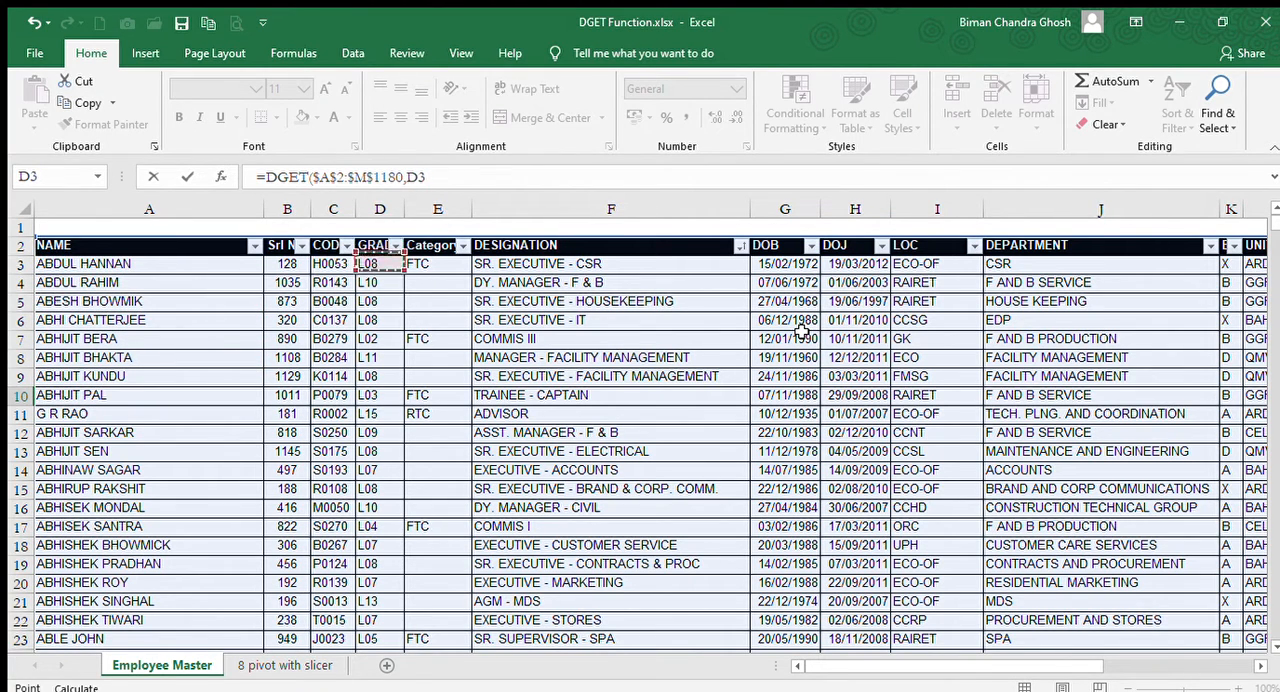
{"action": "key", "text": "Left"}
{"action": "key", "text": "Left"}
{"action": "key", "text": "Left"}
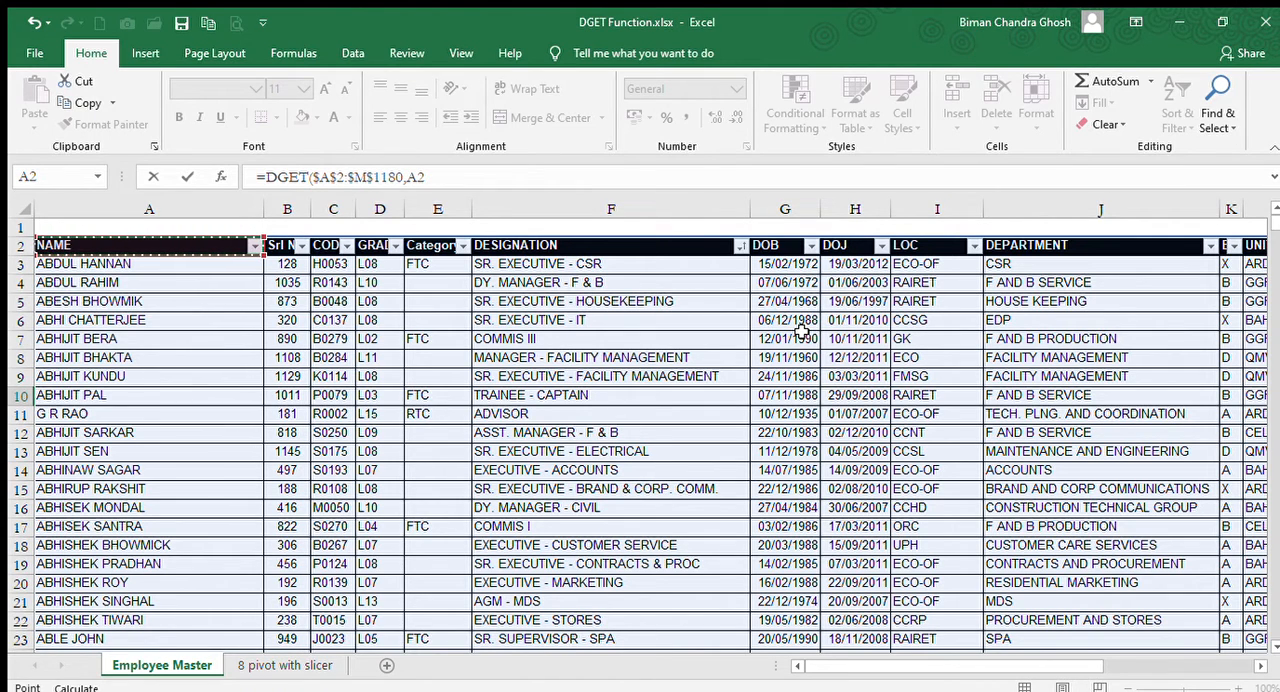
{"action": "key", "text": "Right"}
{"action": "key", "text": "Right"}
{"action": "key", "text": "Right"}
{"action": "key", "text": "Right"}
{"action": "key", "text": "Right"}
{"action": "key", "text": "Right"}
{"action": "key", "text": "Right"}
{"action": "key", "text": "Right"}
{"action": "key", "text": "Right"}
{"action": "key", "text": "Right"}
{"action": "key", "text": "Right"}
{"action": "key", "text": "Right"}
{"action": "key", "text": "Right"}
{"action": "key", "text": "Right"}
{"action": "key", "text": "Right"}
{"action": "key", "text": "Right"}
{"action": "key", "text": "Right"}
{"action": "key", "text": "Right"}
{"action": "key", "text": "Right"}
{"action": "key", "text": "Right"}
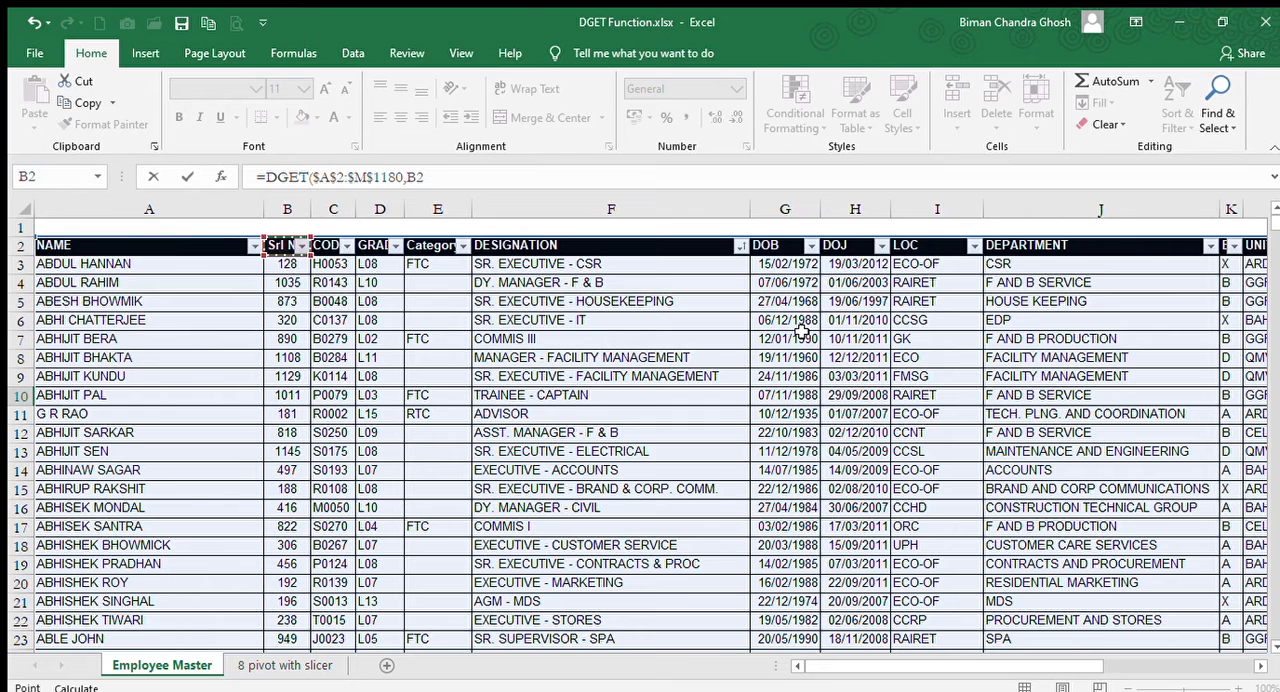
{"action": "key", "text": "Left"}
{"action": "key", "text": "Left"}
{"action": "key", "text": "Left"}
{"action": "key", "text": "Left"}
{"action": "key", "text": "Left"}
{"action": "key", "text": "Left"}
{"action": "key", "text": "Left"}
{"action": "key", "text": "Left"}
{"action": "key", "text": "Left"}
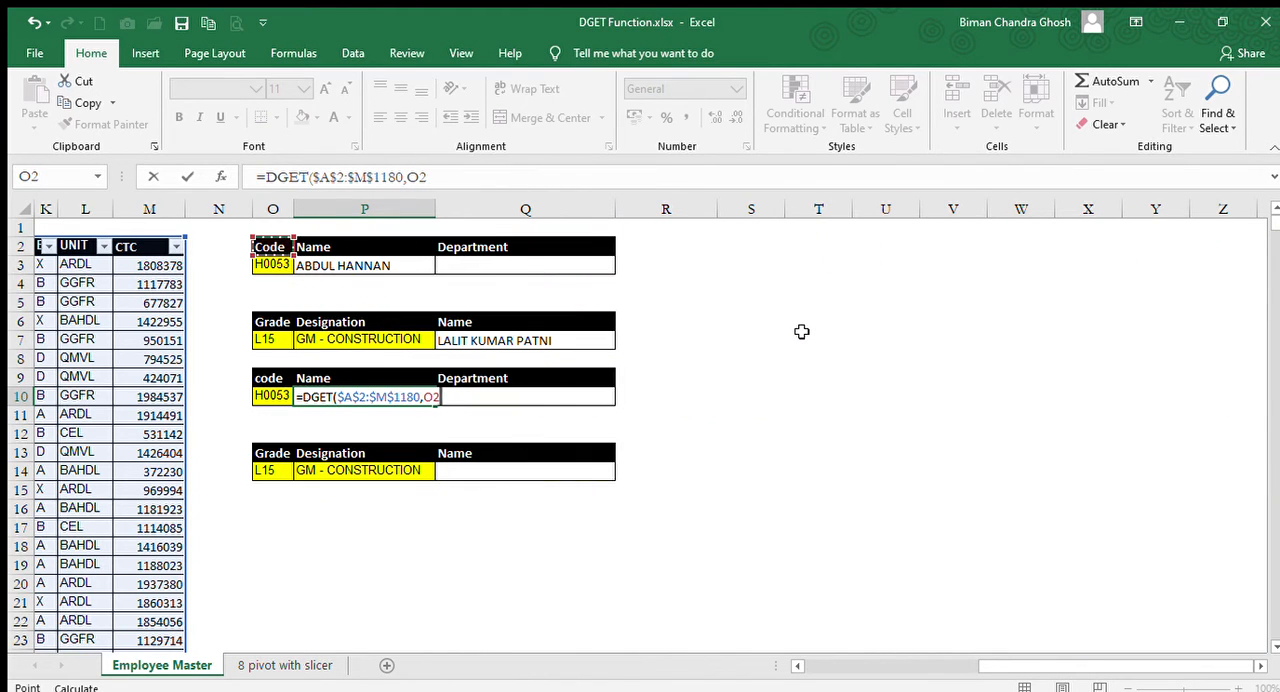
{"action": "key", "text": "Down"}
{"action": "key", "text": "Down"}
{"action": "key", "text": "Down"}
{"action": "key", "text": "Down"}
{"action": "key", "text": "Down"}
{"action": "key", "text": "Down"}
{"action": "key", "text": "Down"}
{"action": "key", "text": "Down"}
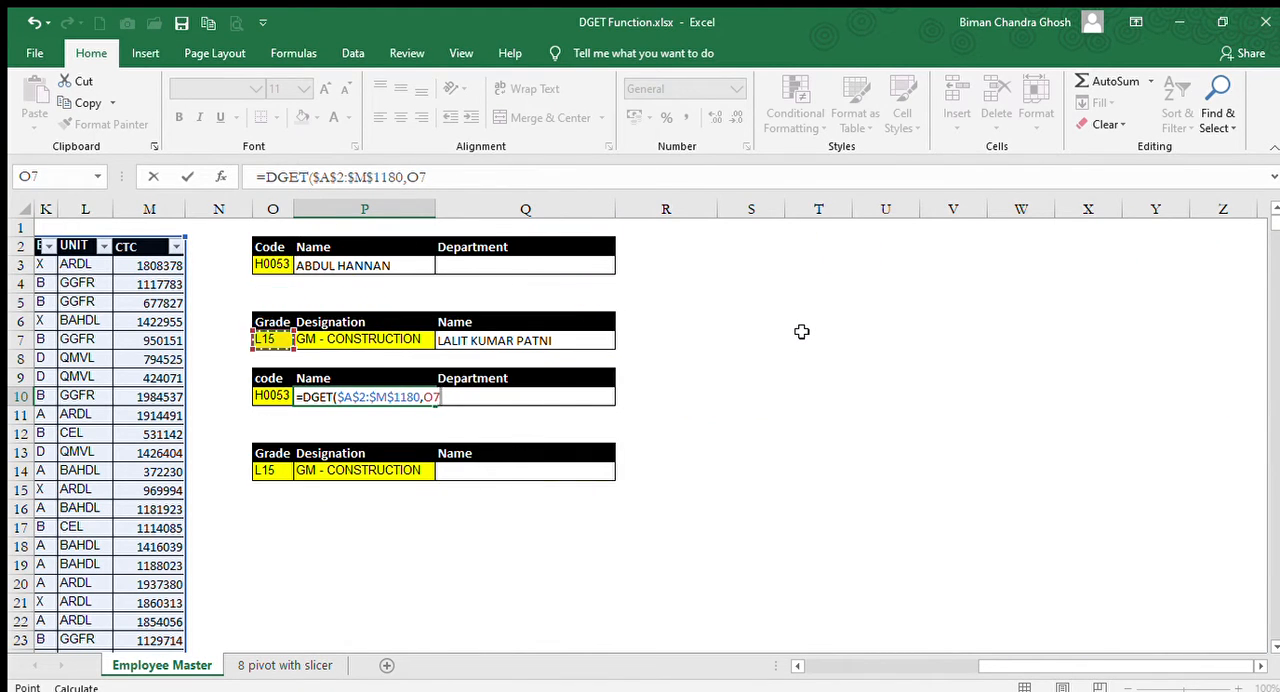
{"action": "key", "text": "Right"}
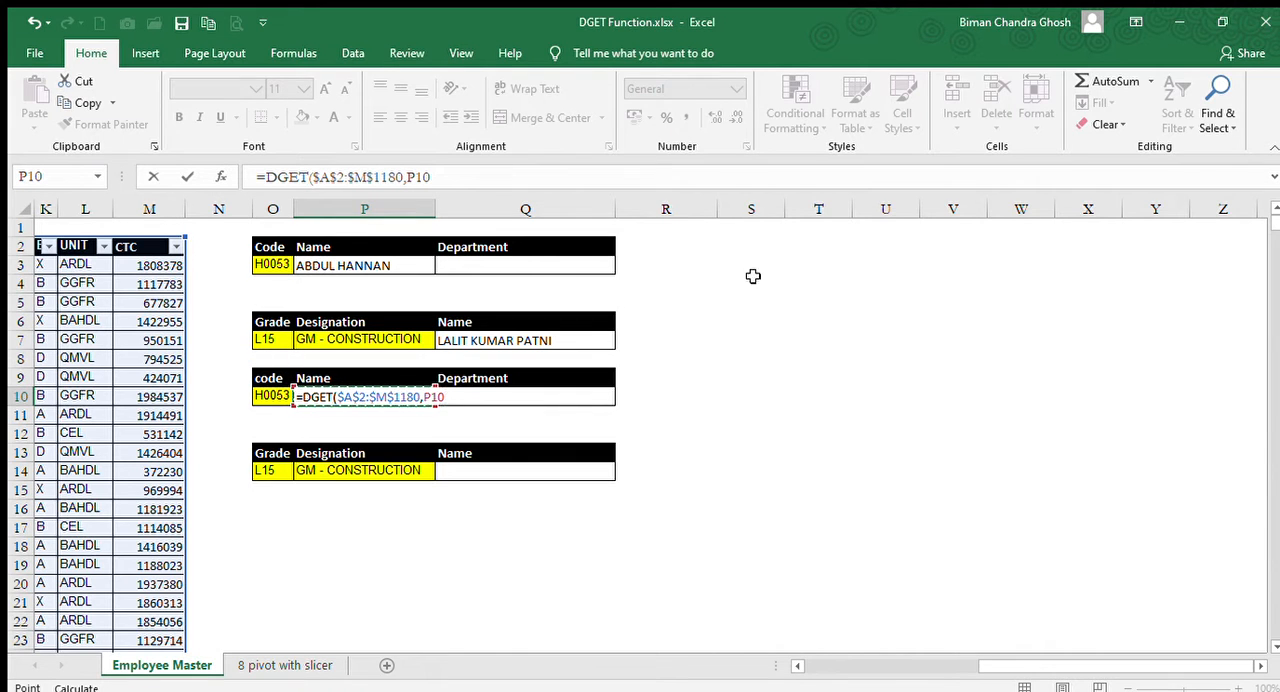
Replace the cell reference in the DGET field argument with column number 1.
{"action": "key", "text": "BackSpace"}
{"action": "key", "text": "BackSpace"}
{"action": "key", "text": "BackSpace"}
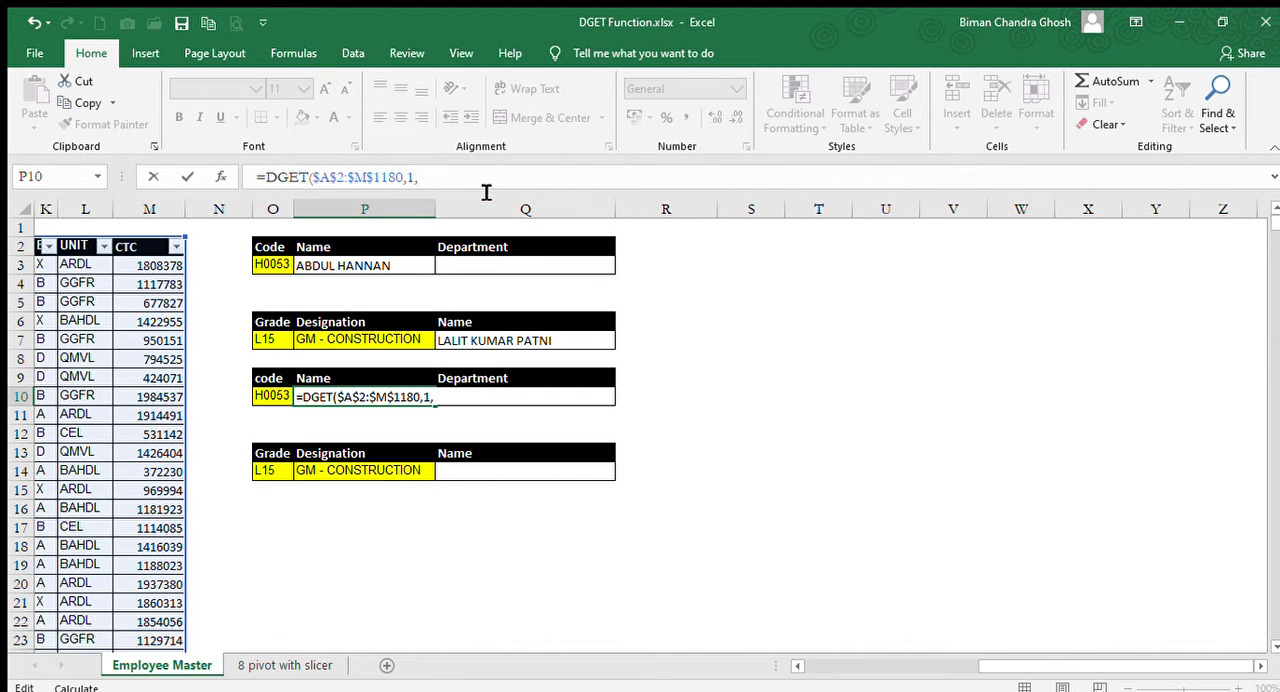
Set the DGET criteria to the code heading and value in O9:O10 and complete the formula in P10.
{"action": "left_click_drag", "start_coordinate": [1032, 668], "coordinate": [855, 668]}
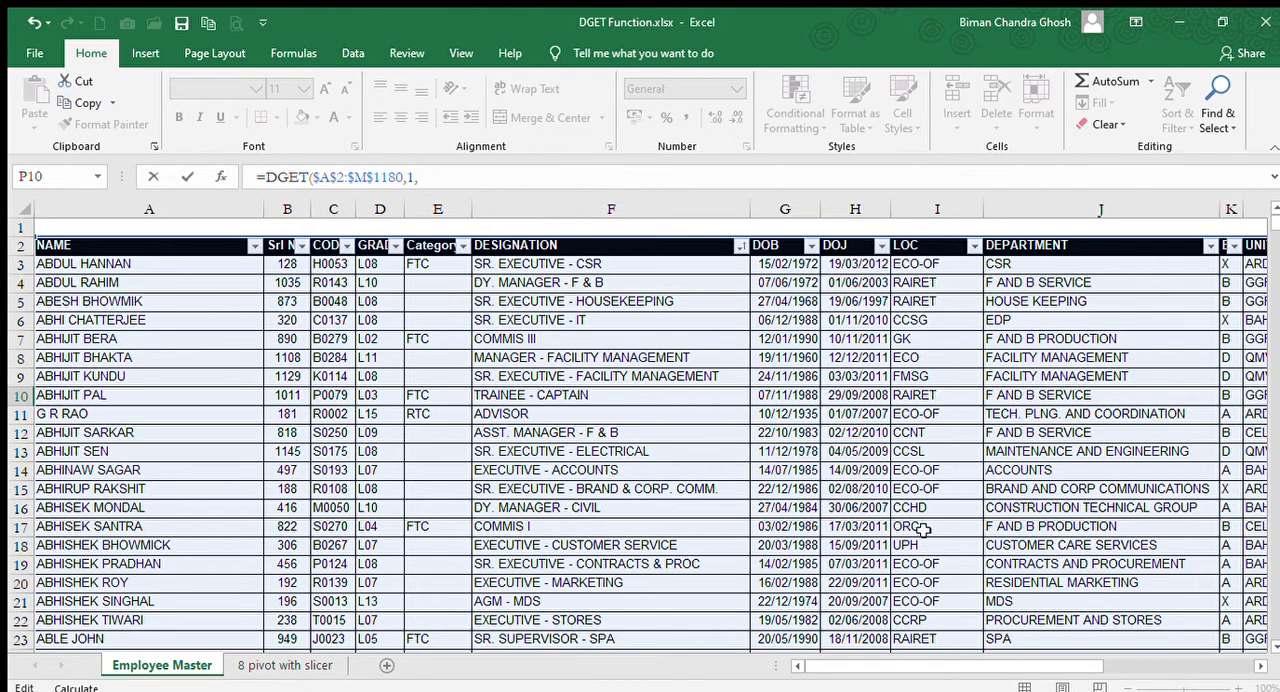
{"action": "left_click_drag", "start_coordinate": [1006, 666], "coordinate": [1181, 651]}
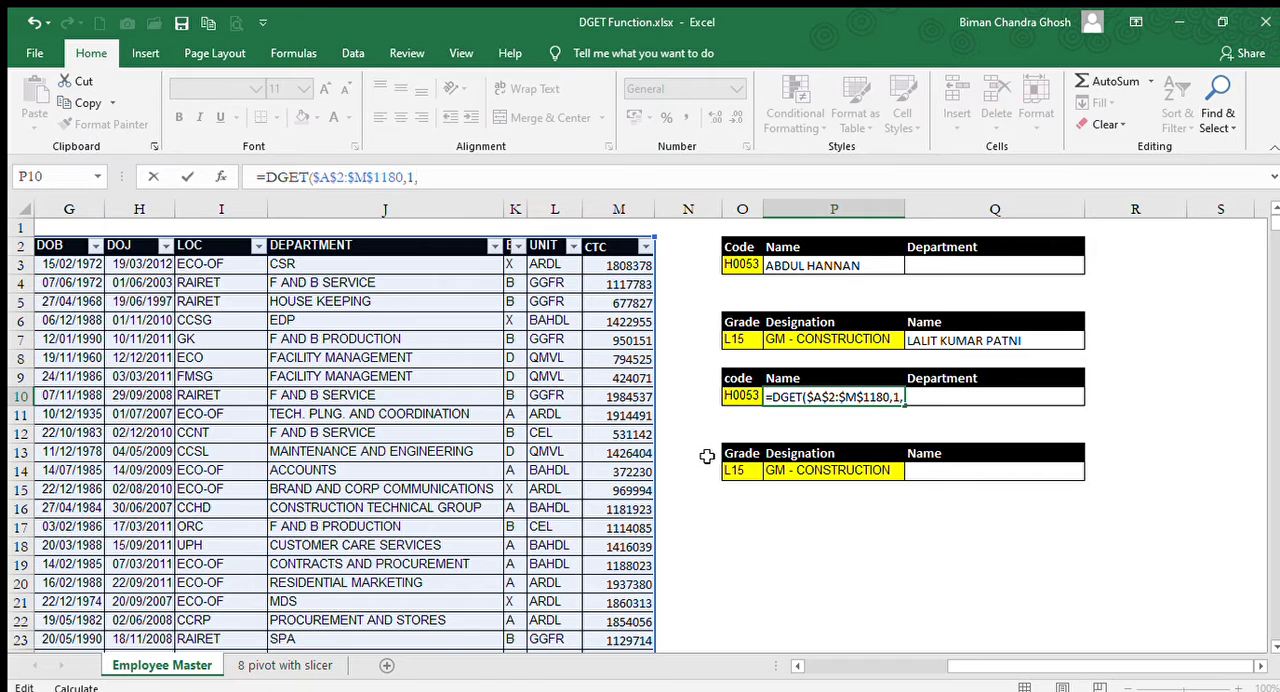
{"action": "left_click", "coordinate": [741, 378]}
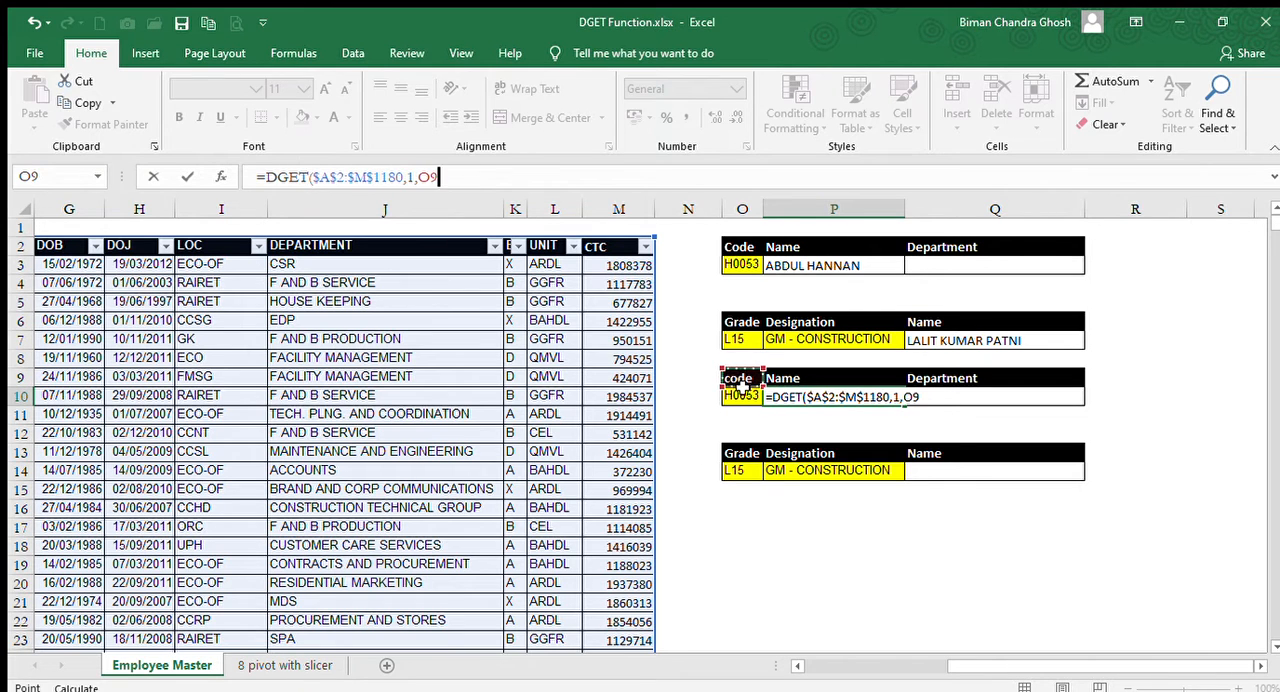
{"action": "left_click_drag", "start_coordinate": [741, 378], "coordinate": [741, 397]}
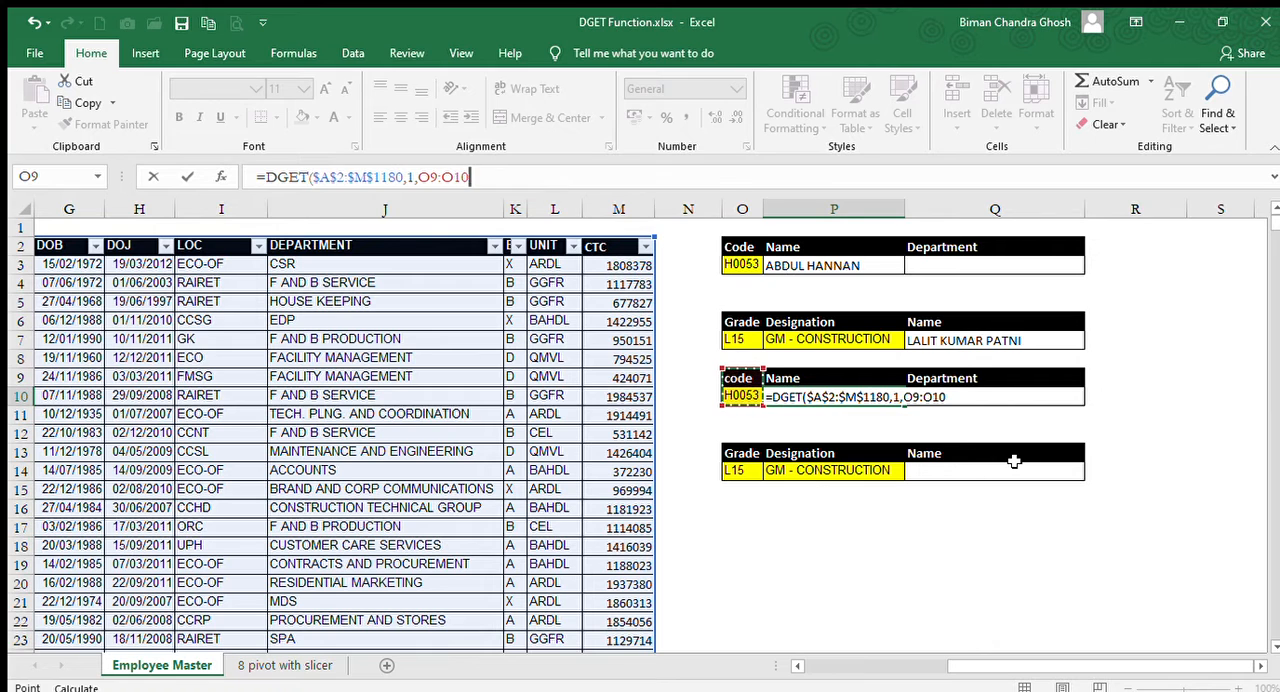
{"action": "key", "text": "Return"}
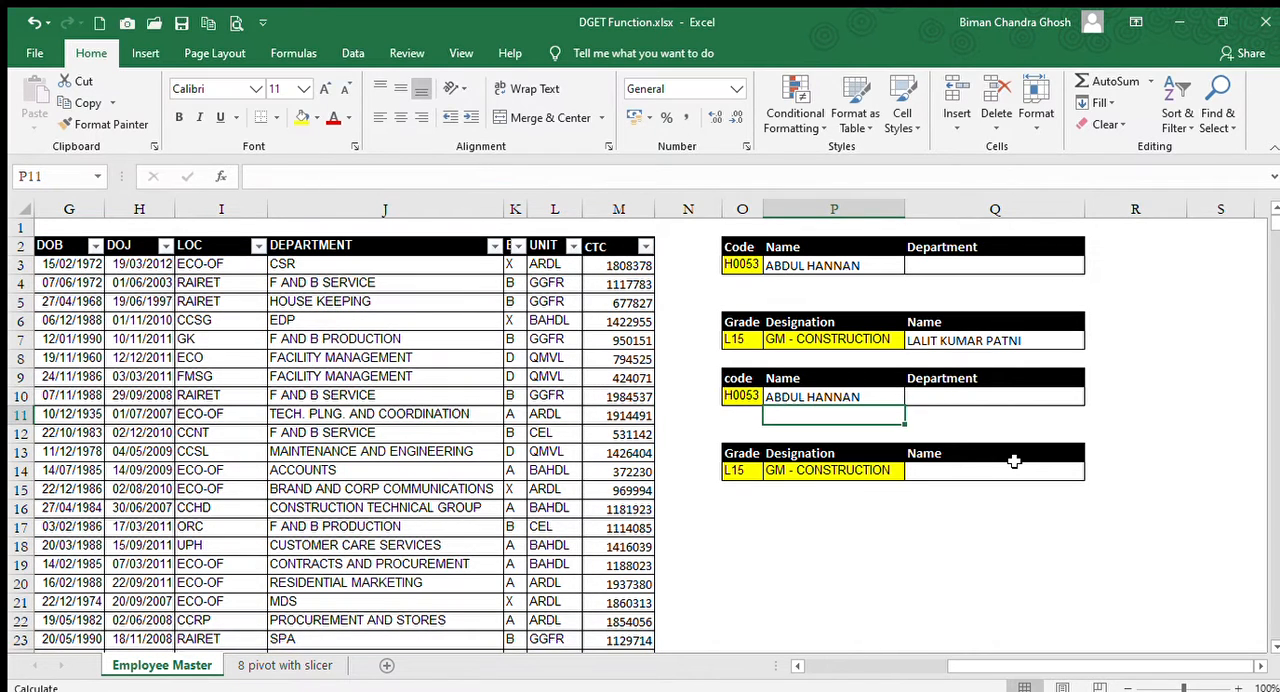
Examine the lower code lookup table's Name result, its Department heading and its code cell.
{"action": "key", "text": "Up"}
{"action": "key", "text": "Up"}
{"action": "key", "text": "Right"}
{"action": "key", "text": "Right"}
{"action": "key", "text": "Right"}
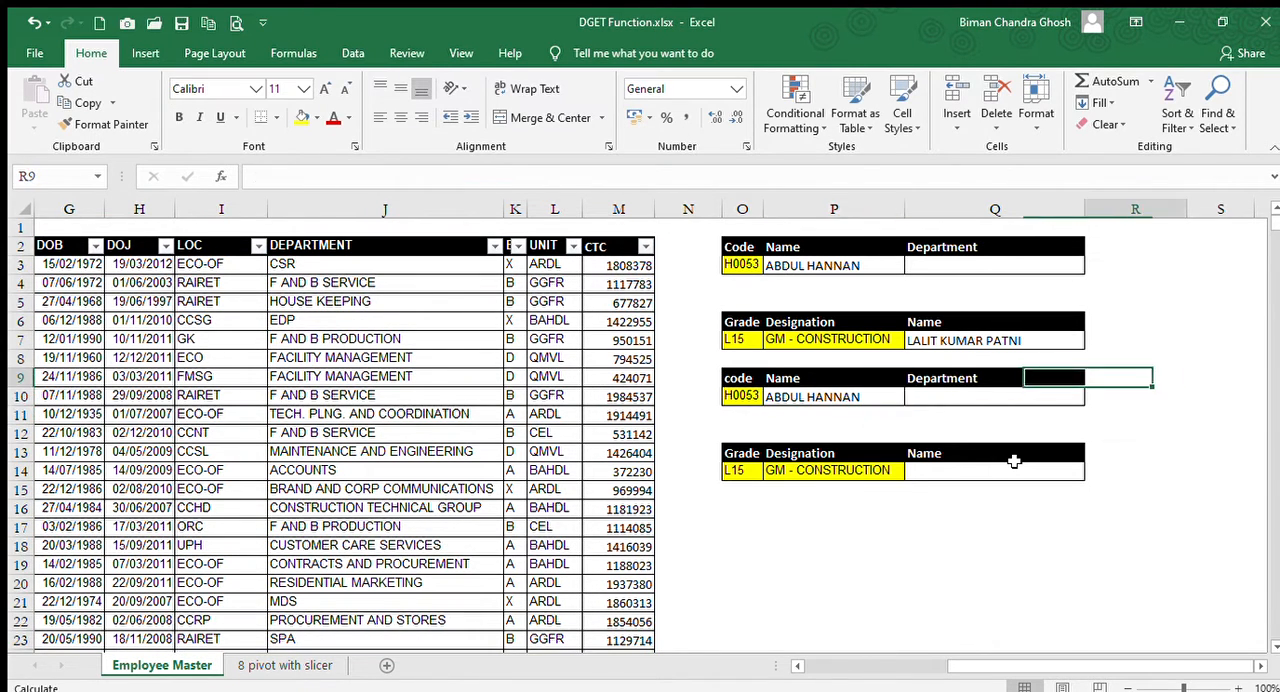
{"action": "key", "text": "Left"}
{"action": "key", "text": "Left"}
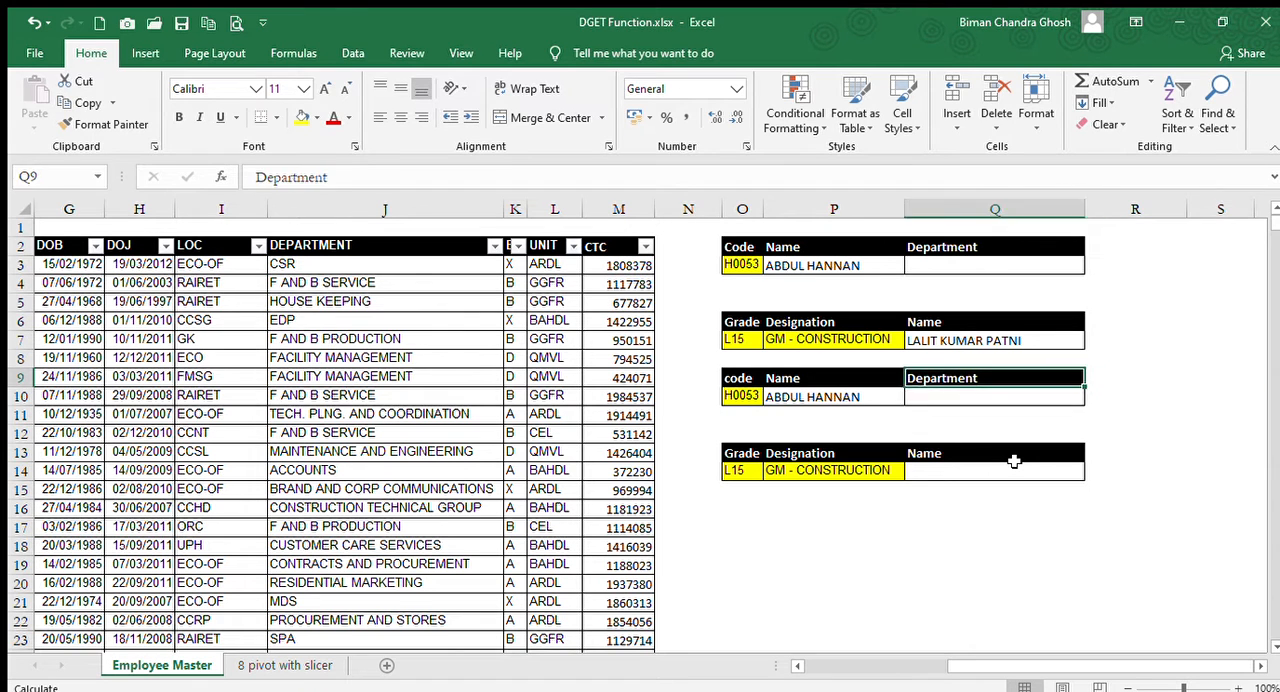
{"action": "key", "text": "Left"}
{"action": "key", "text": "Left"}
{"action": "key", "text": "Down"}
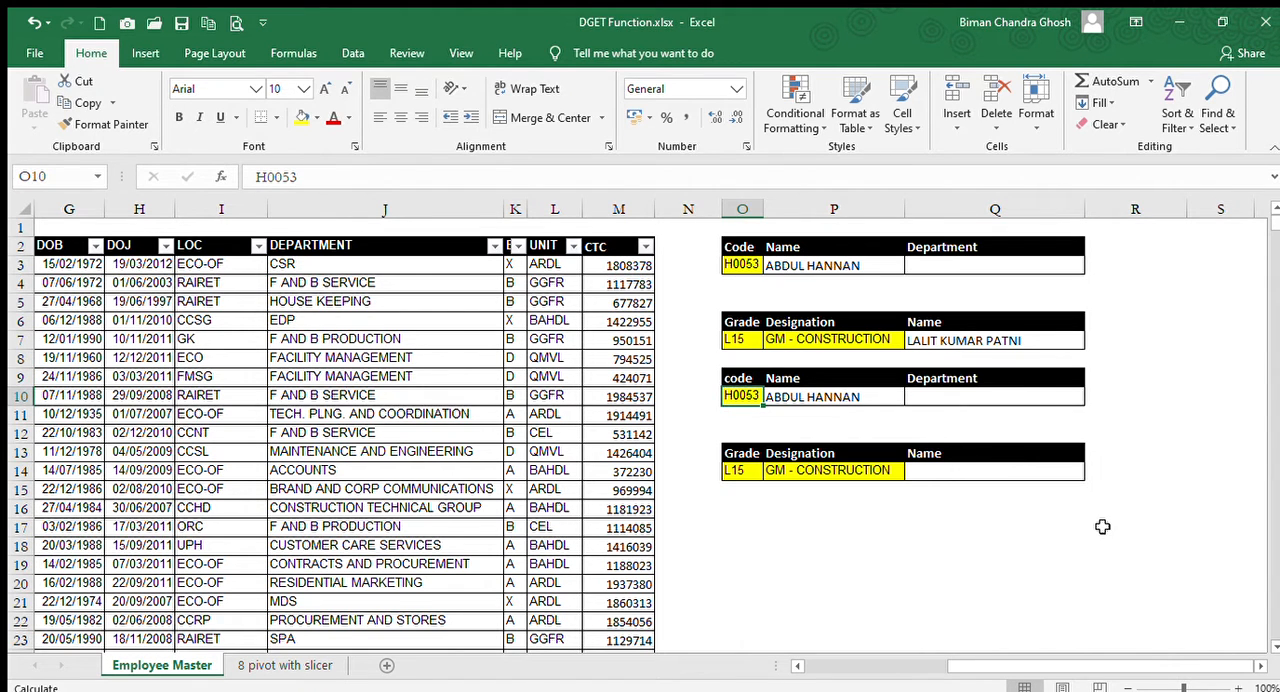
Copy the employee code in C10 from the employee table's code column.
{"action": "key", "text": "Left"}
{"action": "key", "text": "Left"}
{"action": "key", "text": "Left"}
{"action": "key", "text": "Left"}
{"action": "key", "text": "Left"}
{"action": "key", "text": "Left"}
{"action": "key", "text": "Left"}
{"action": "key", "text": "Left"}
{"action": "key", "text": "Left"}
{"action": "key", "text": "Left"}
{"action": "key", "text": "Left"}
{"action": "key", "text": "Left"}
{"action": "key", "text": "Left"}
{"action": "key", "text": "Left"}
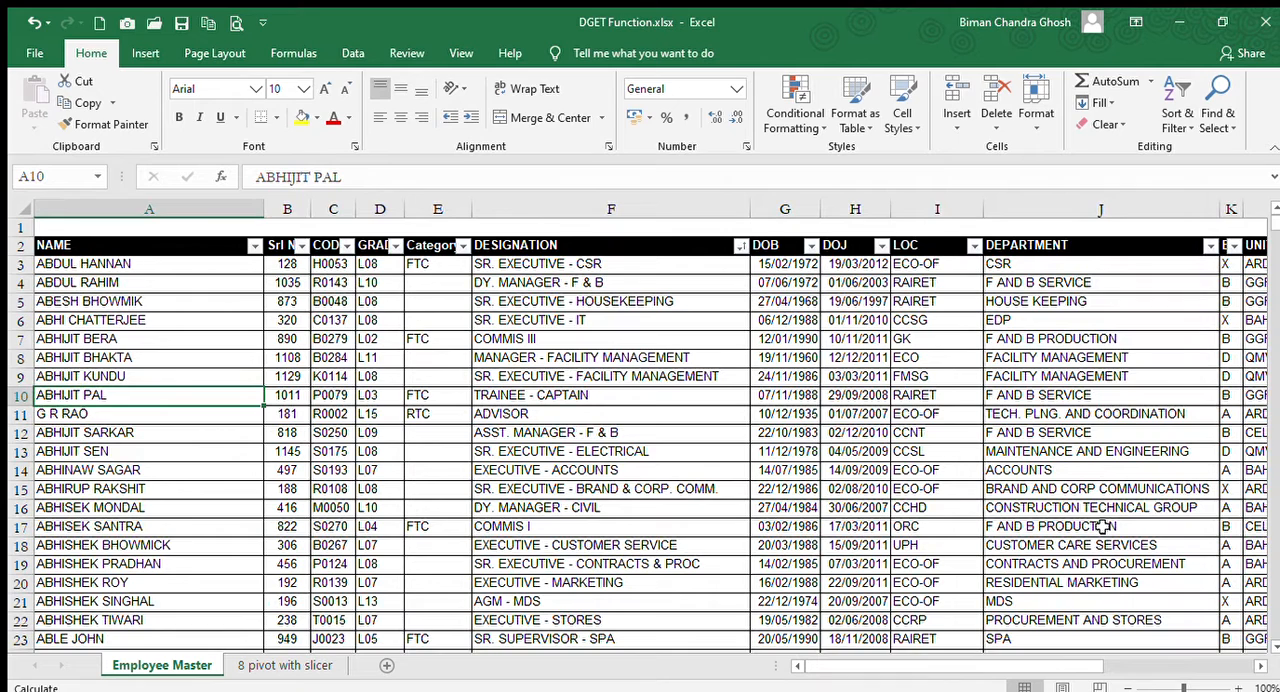
{"action": "key", "text": "Right"}
{"action": "key", "text": "Right"}
{"action": "key", "text": "Right"}
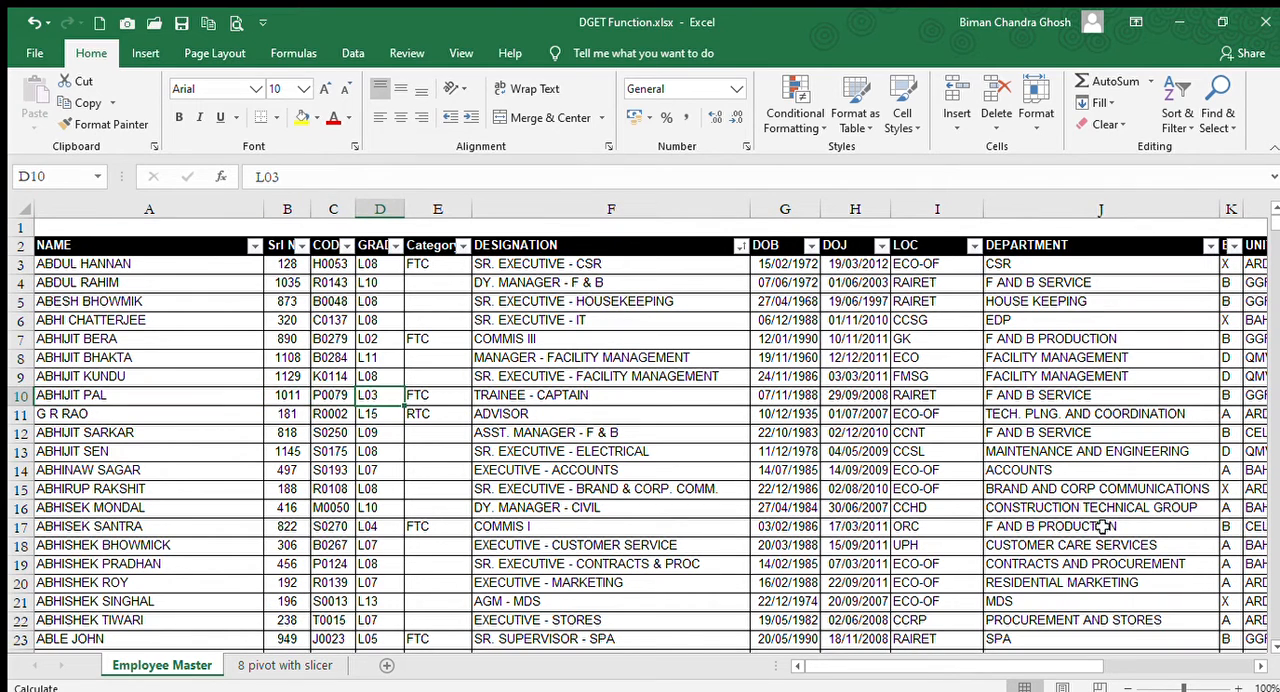
{"action": "key", "text": "Left"}
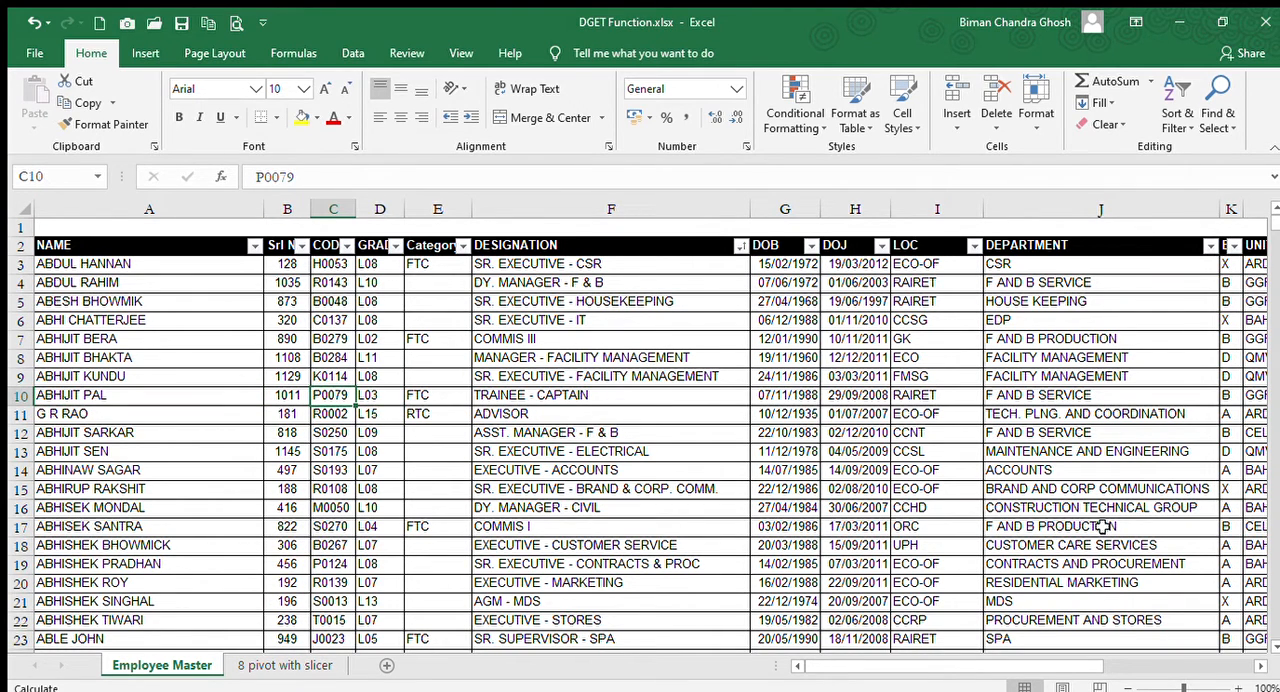
{"action": "key", "text": "ctrl+c"}
Paste the copied employee code into O10 of the lower code lookup table and fill the cell yellow.
{"action": "key", "text": "Right"}
{"action": "key", "text": "Right"}
{"action": "key", "text": "Right"}
{"action": "key", "text": "Right"}
{"action": "key", "text": "Right"}
{"action": "key", "text": "Right"}
{"action": "key", "text": "Right"}
{"action": "key", "text": "Right"}
{"action": "key", "text": "Right"}
{"action": "key", "text": "Right"}
{"action": "key", "text": "Right"}
{"action": "key", "text": "Right"}
{"action": "key", "text": "Right"}
{"action": "key", "text": "Right"}
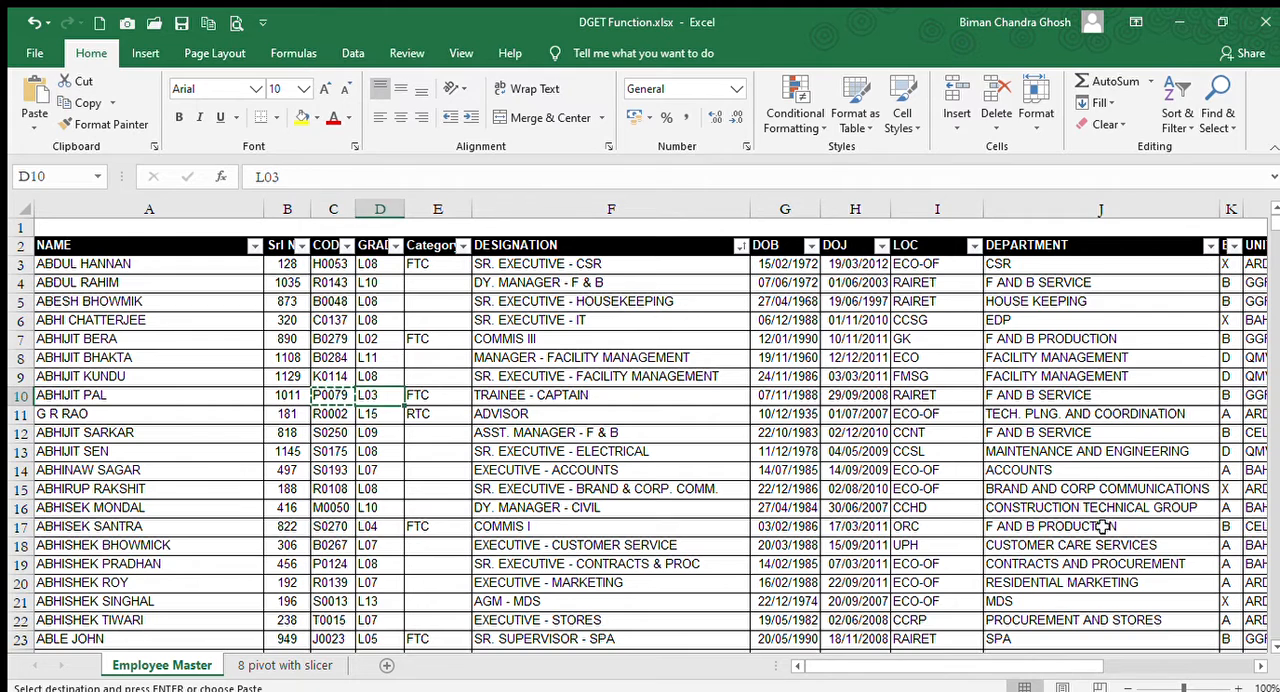
{"action": "key", "text": "Left"}
{"action": "key", "text": "Left"}
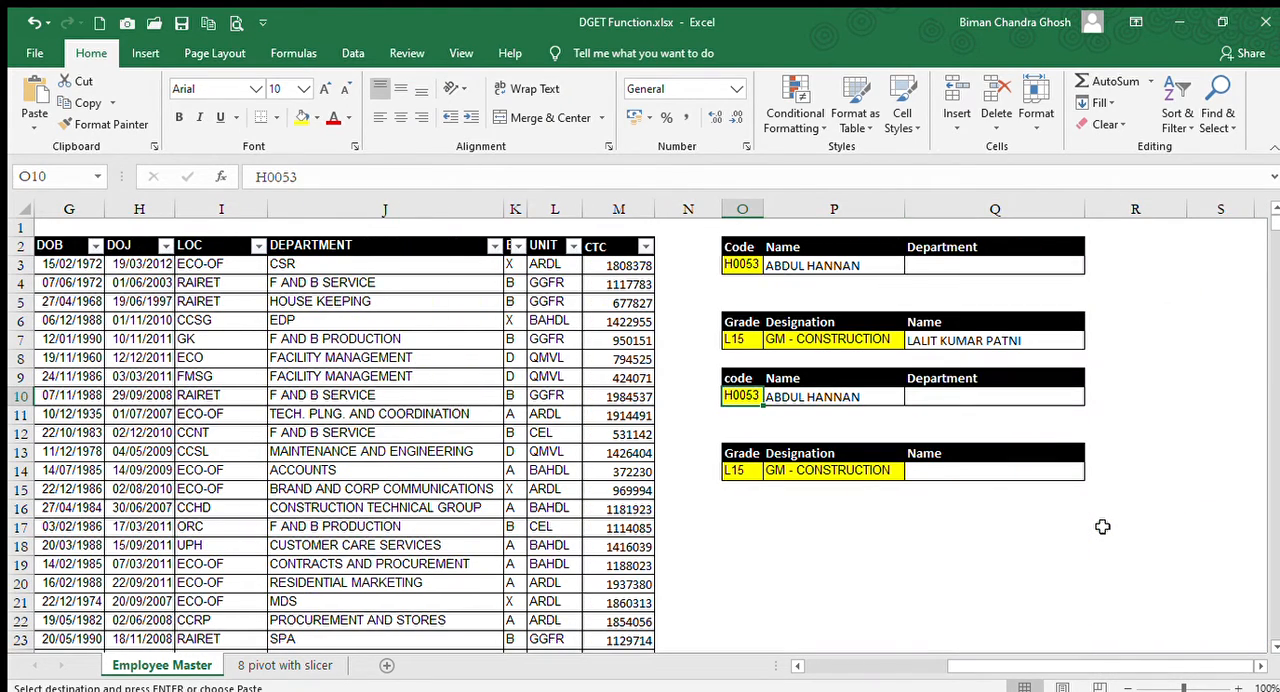
{"action": "key", "text": "ctrl+v"}
{"action": "key", "text": "Down"}
{"action": "key", "text": "Up"}
{"action": "key", "text": "Right"}
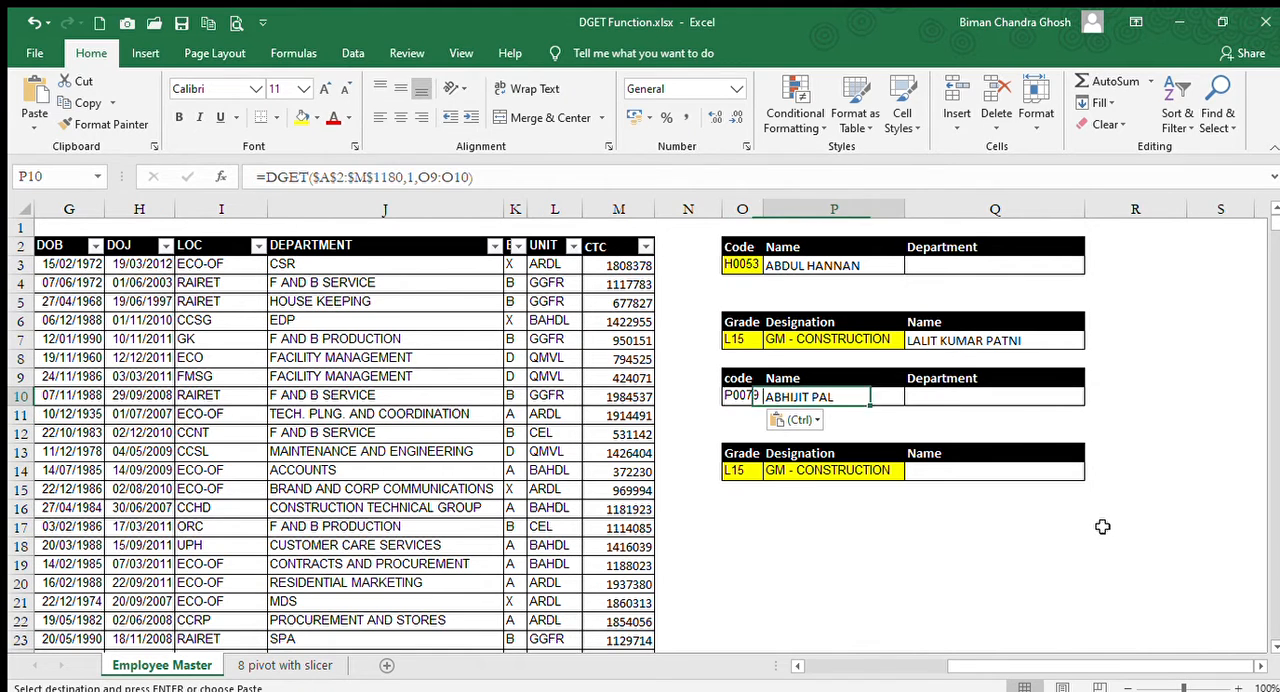
{"action": "key", "text": "Left"}
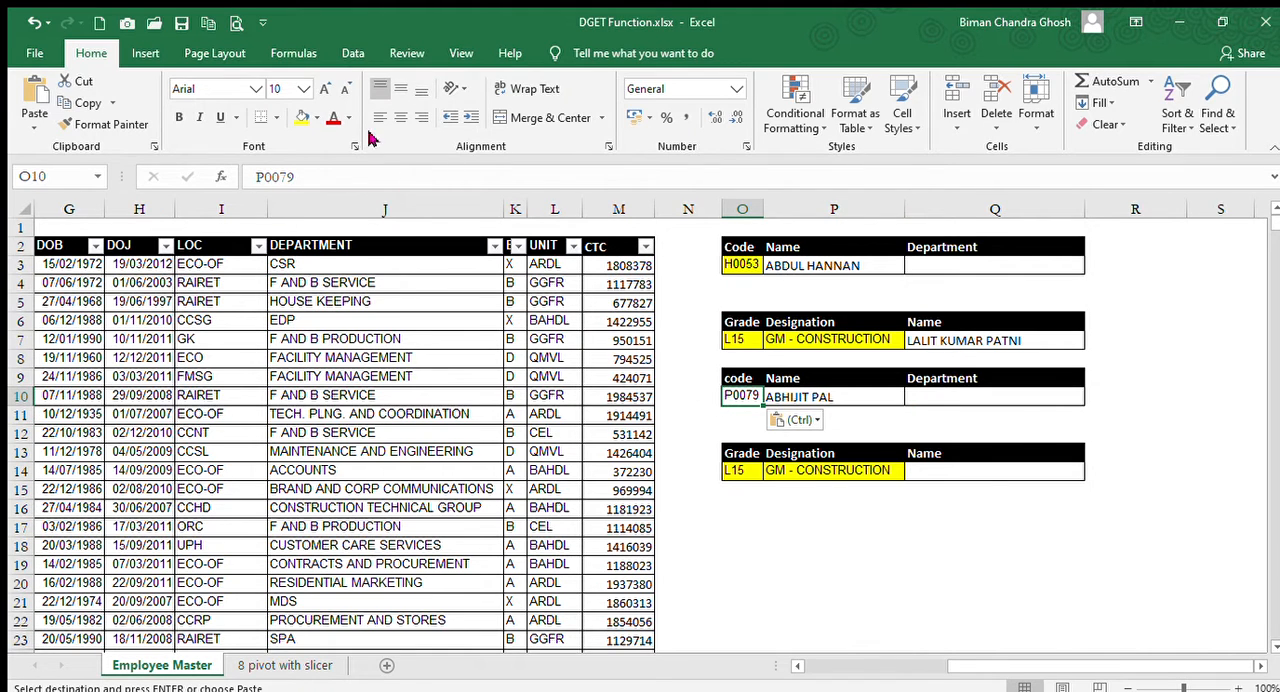
{"action": "key", "text": "Escape"}
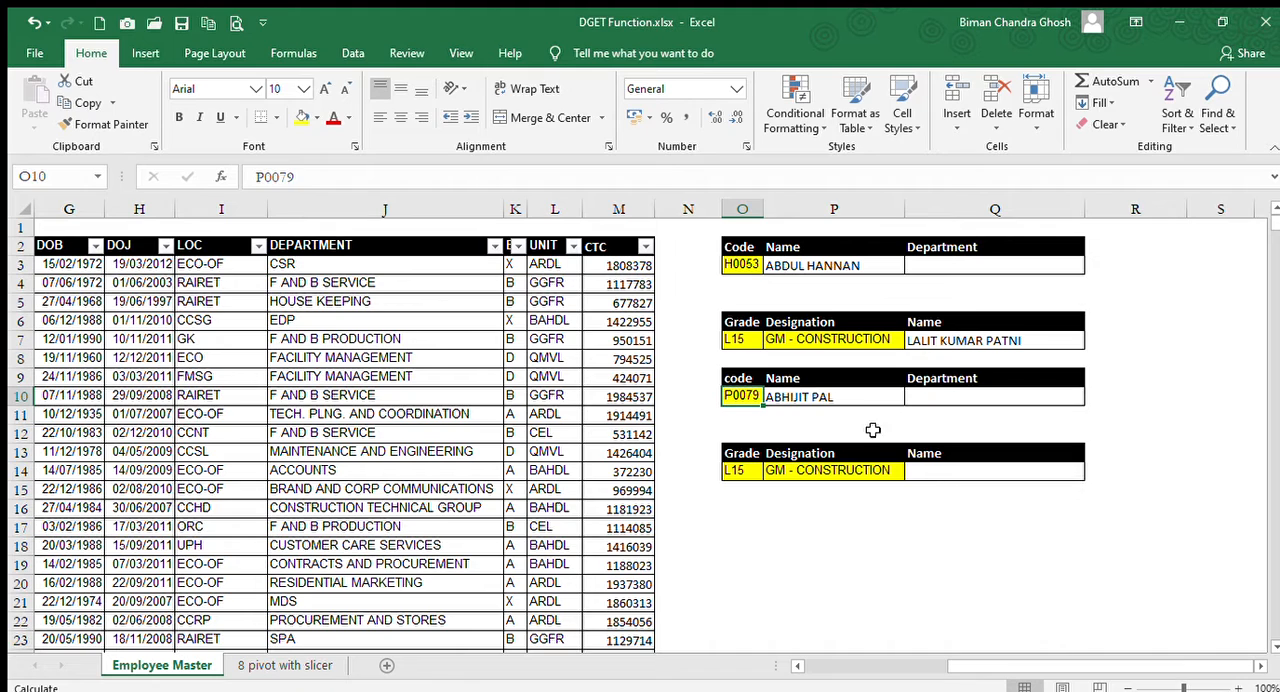
Review the database, field and criteria arguments of the DGET formula in P10.
{"action": "left_click", "coordinate": [815, 393]}
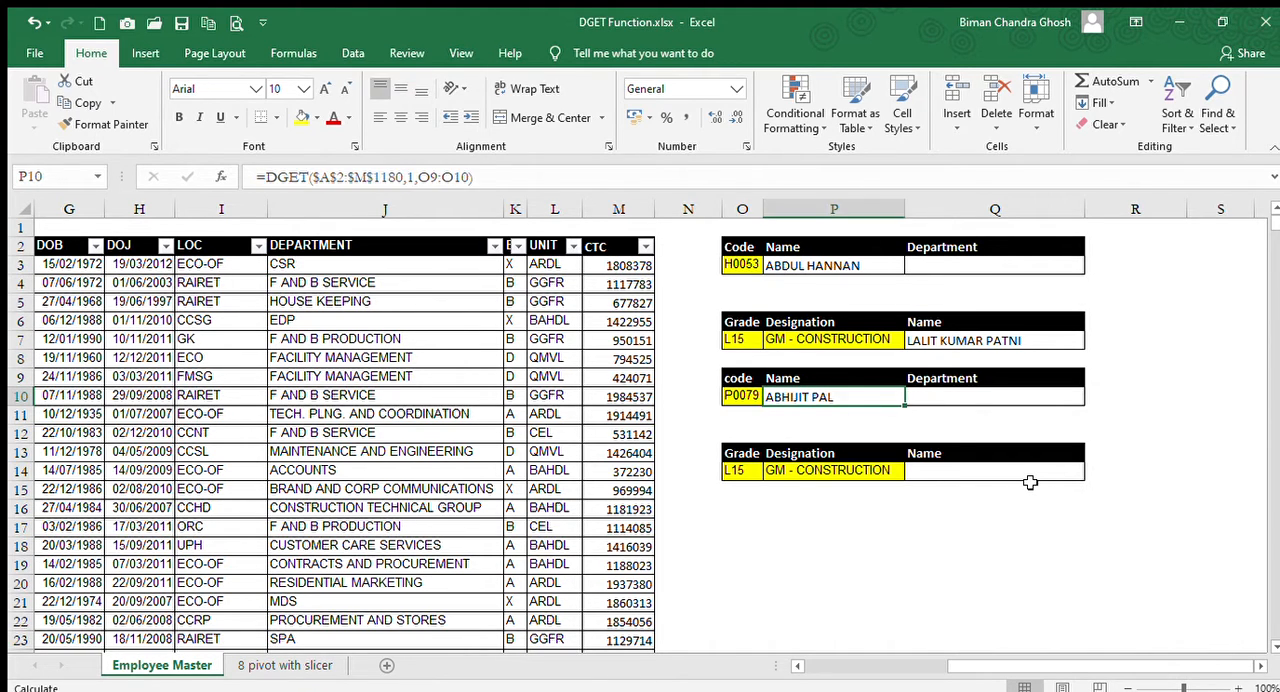
{"action": "key", "text": "Left"}
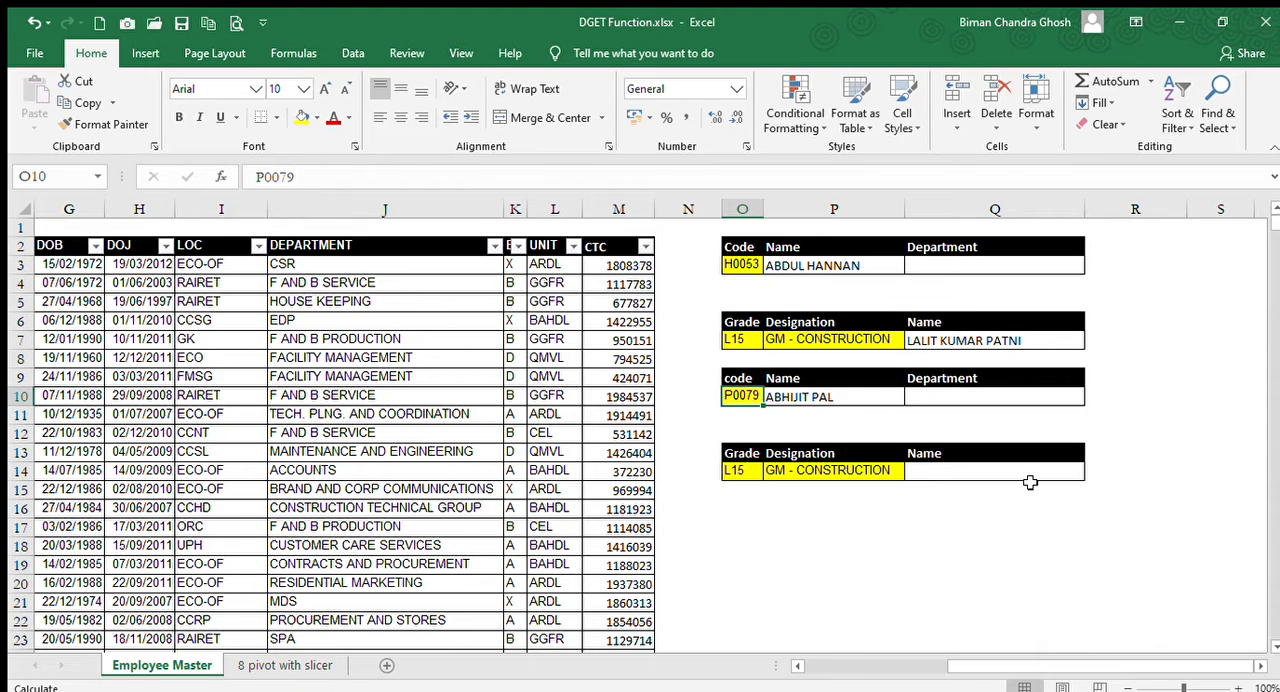
{"action": "key", "text": "Right"}
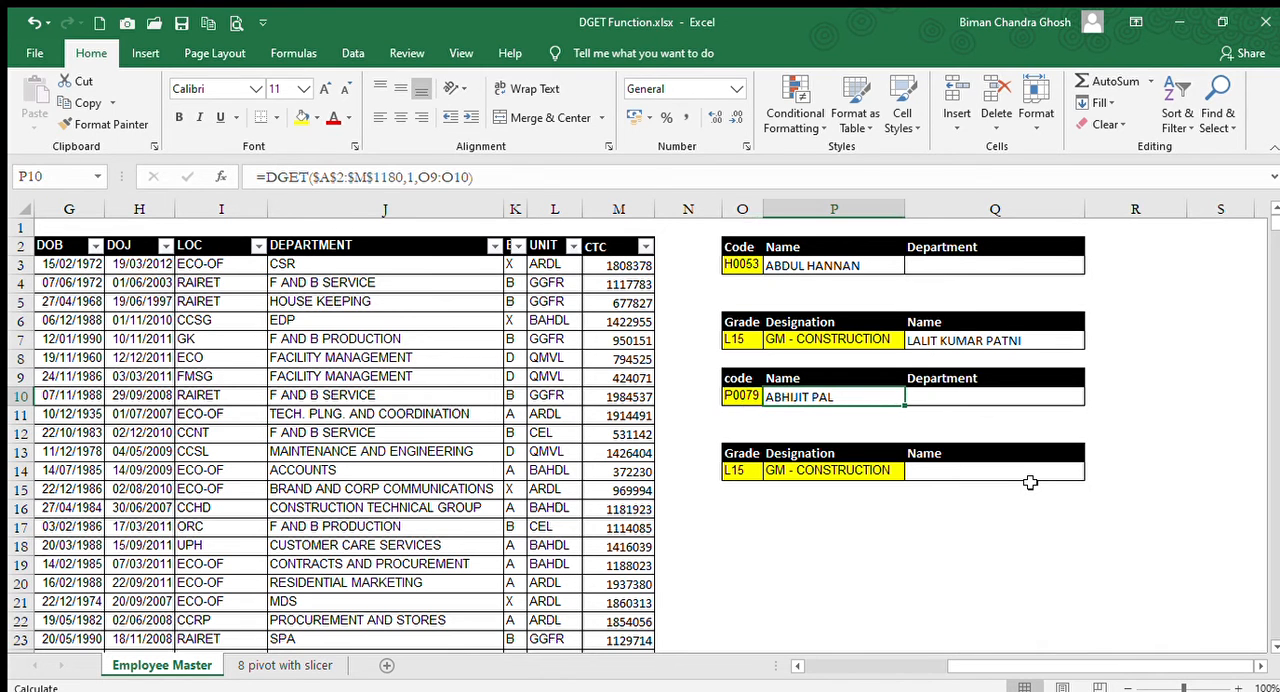
{"action": "left_click", "coordinate": [376, 178]}
{"action": "left_click", "coordinate": [401, 214]}
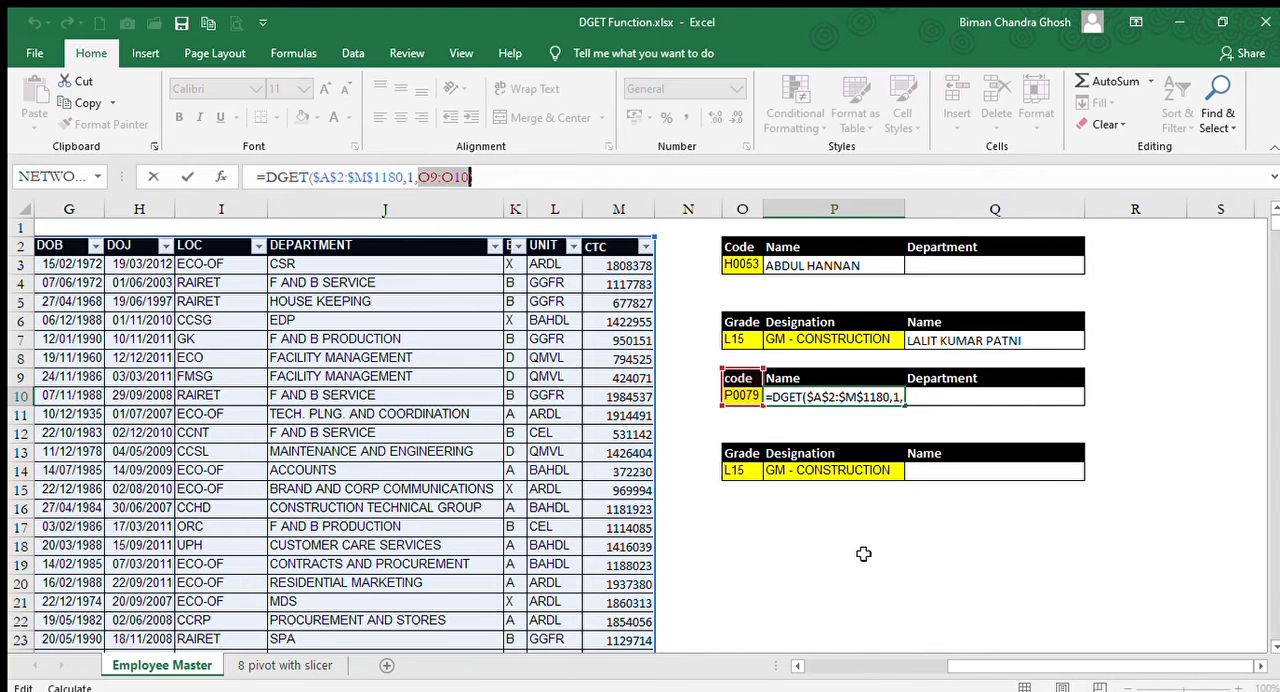
{"action": "key", "text": "ctrl+Return"}
Widen column O of the lookup tables to about twice its width.
{"action": "left_click", "coordinate": [741, 380]}
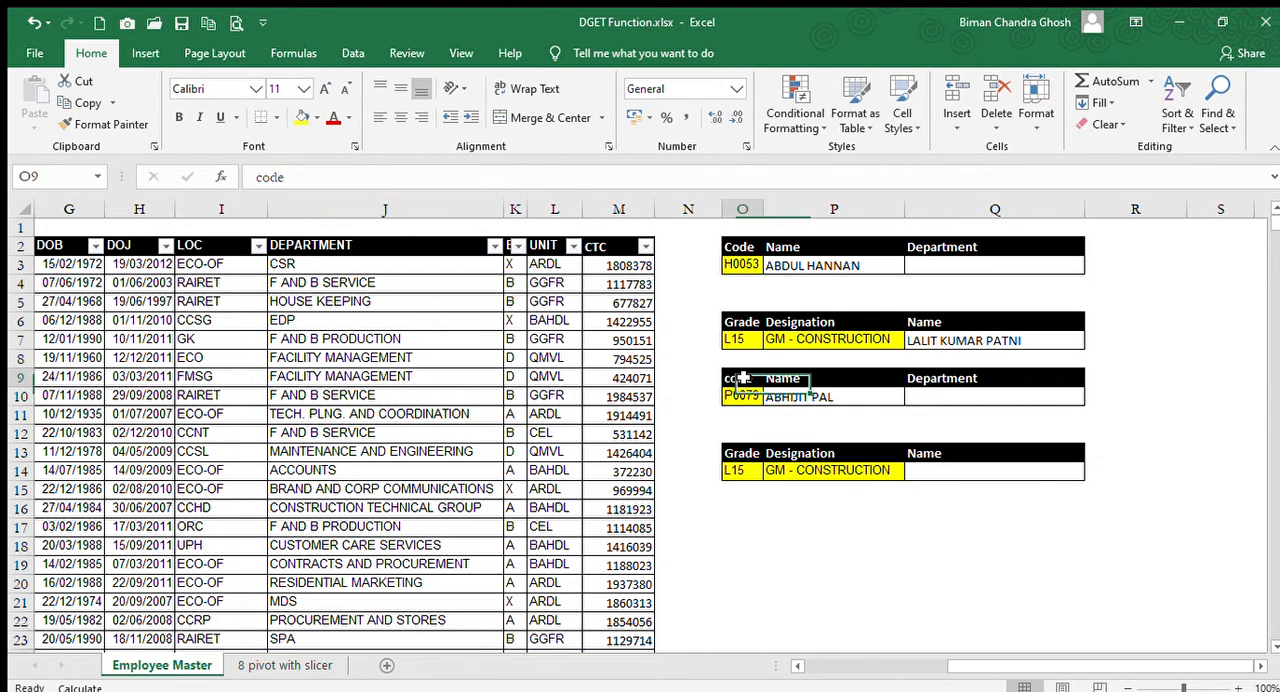
{"action": "left_click_drag", "start_coordinate": [761, 209], "coordinate": [808, 209]}
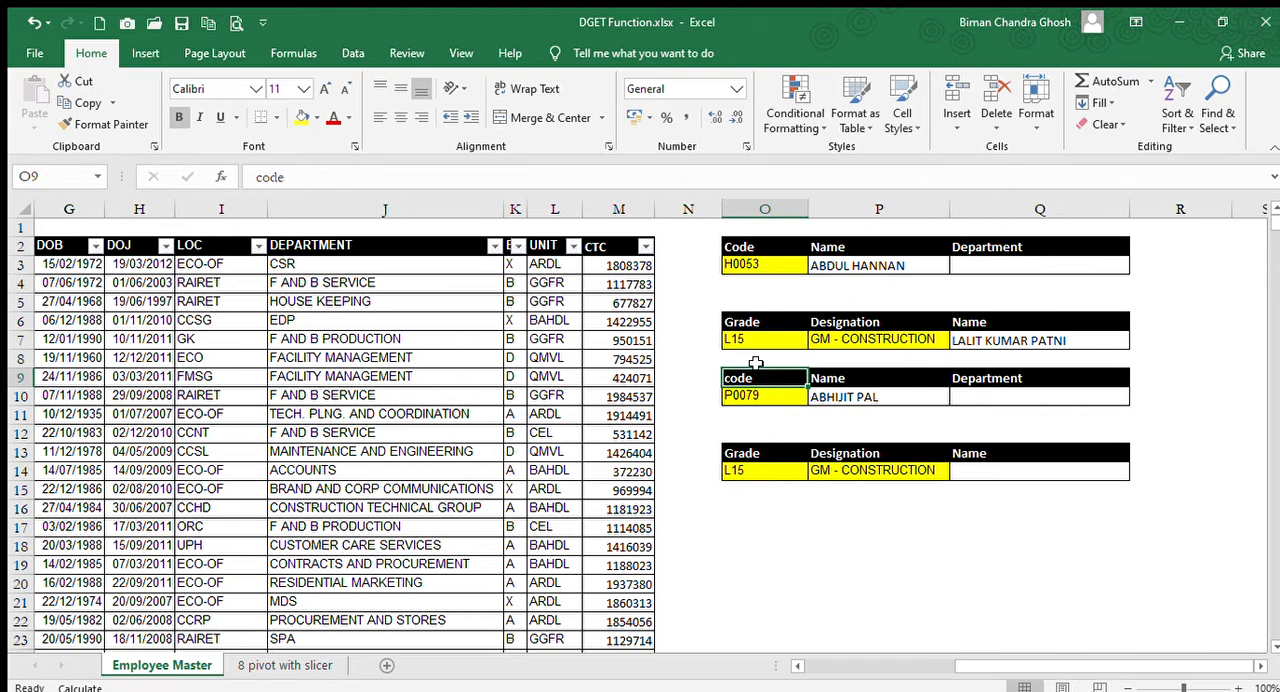
Try the heading C ODE, with a space, in O9 and check the DGET formula in P10.
{"action": "key", "text": "BackSpace"}
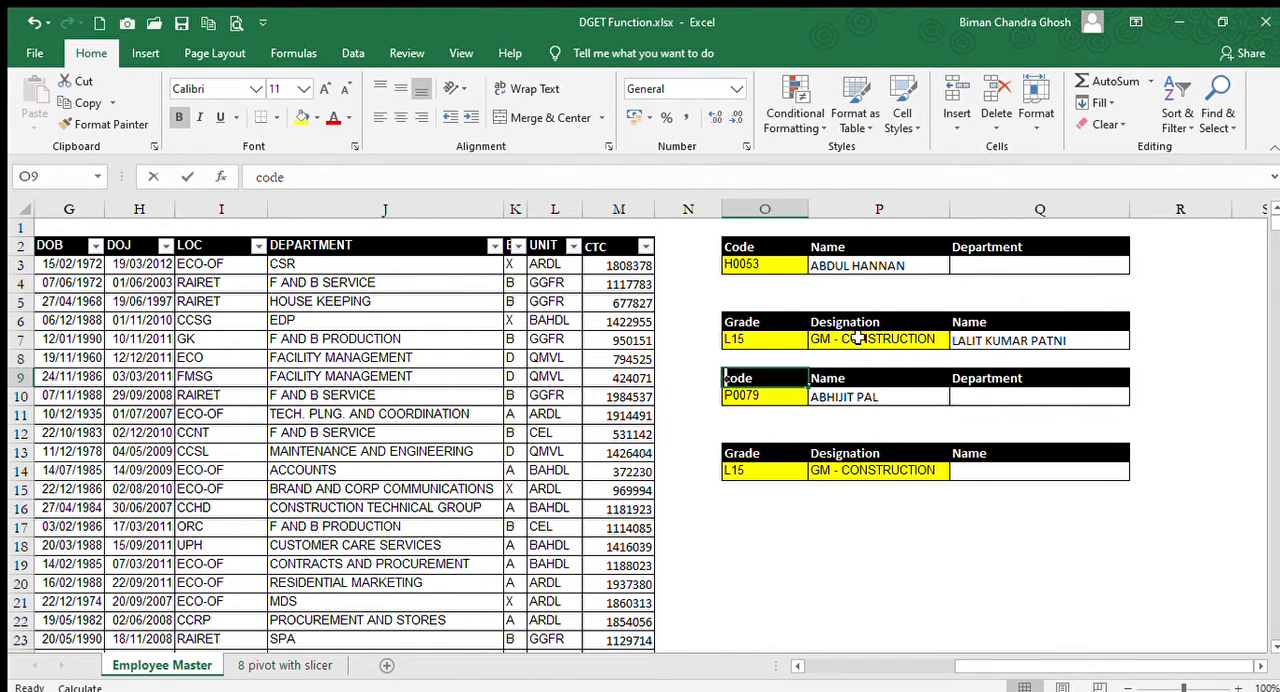
{"action": "type", "text": "C"}
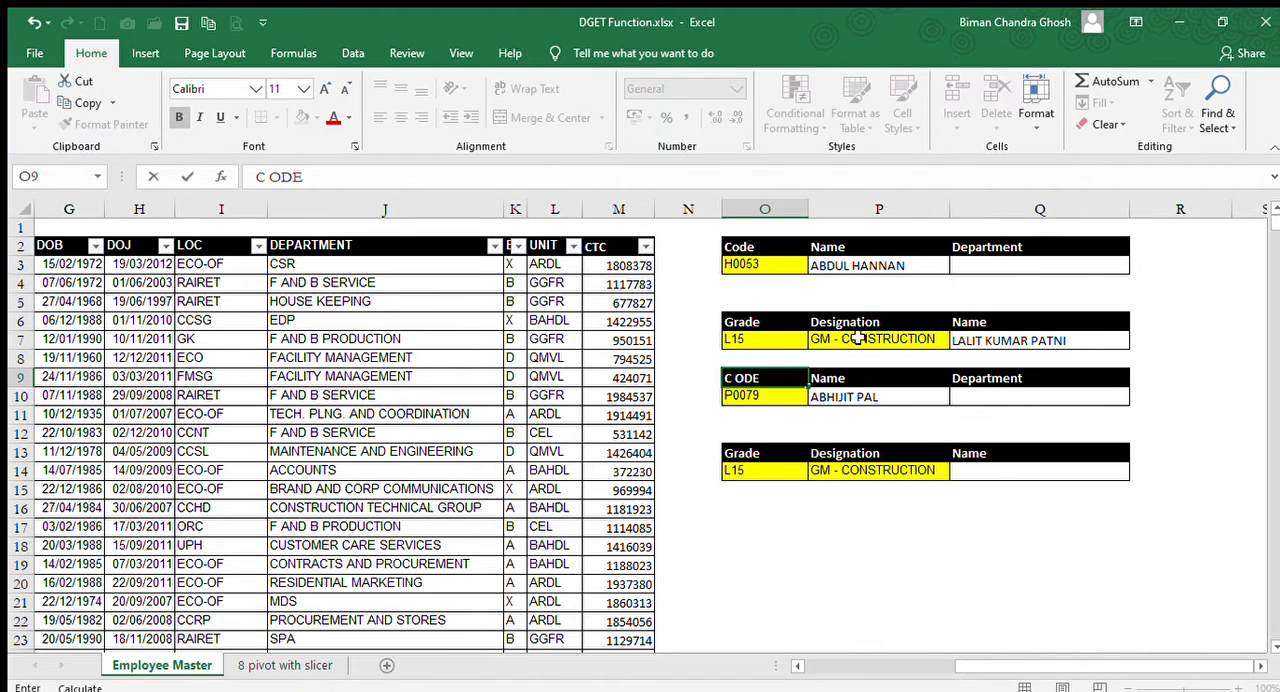
{"action": "type", "text": " ODE"}
{"action": "key", "text": "Return"}
{"action": "key", "text": "Right"}
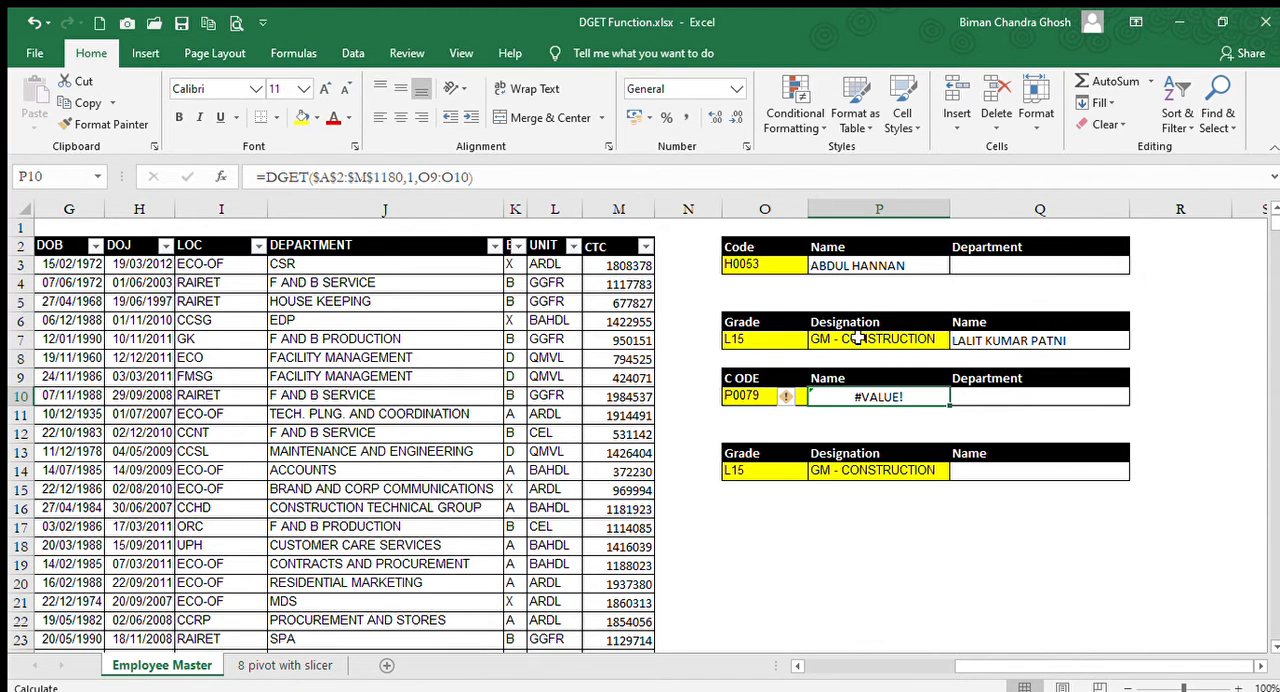
Examine the lookup code, row 10 of the employee table and the lookup heading in O9.
{"action": "key", "text": "Left"}
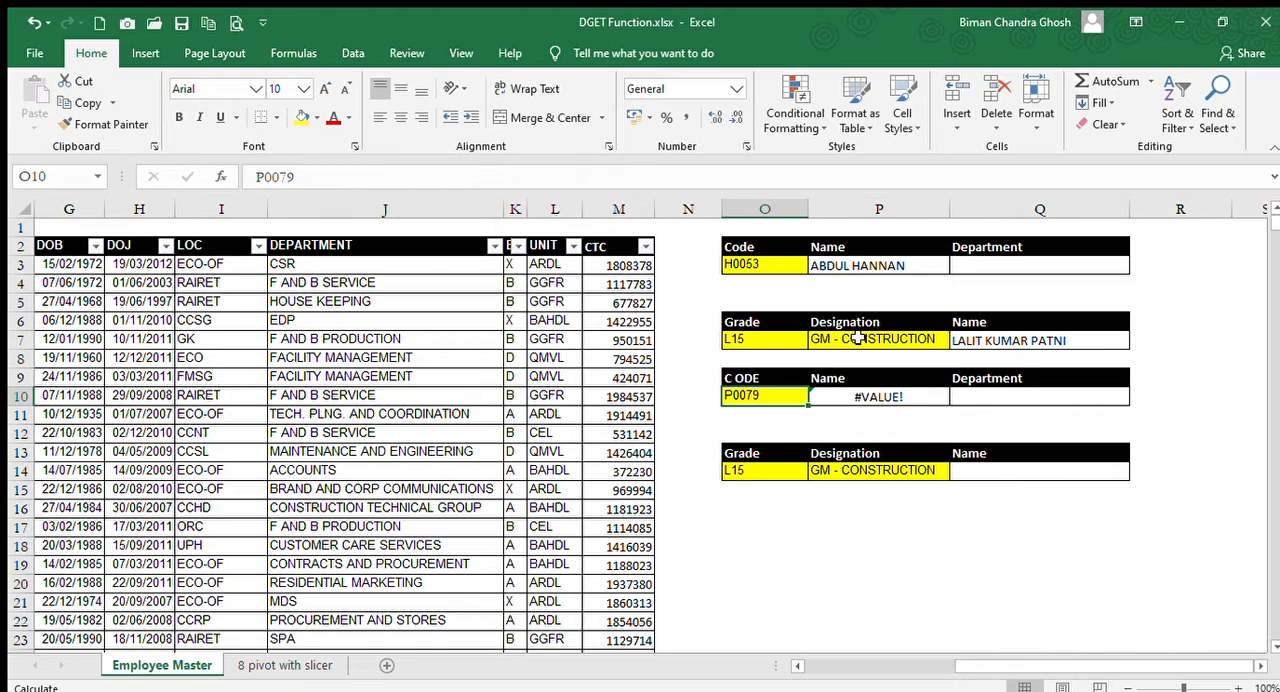
{"action": "key", "text": "Right"}
{"action": "key", "text": "Left"}
{"action": "key", "text": "Left"}
{"action": "key", "text": "Left"}
{"action": "key", "text": "Left"}
{"action": "key", "text": "Left"}
{"action": "key", "text": "Left"}
{"action": "key", "text": "Left"}
{"action": "key", "text": "Left"}
{"action": "key", "text": "Right"}
{"action": "key", "text": "Right"}
{"action": "key", "text": "Right"}
{"action": "key", "text": "Right"}
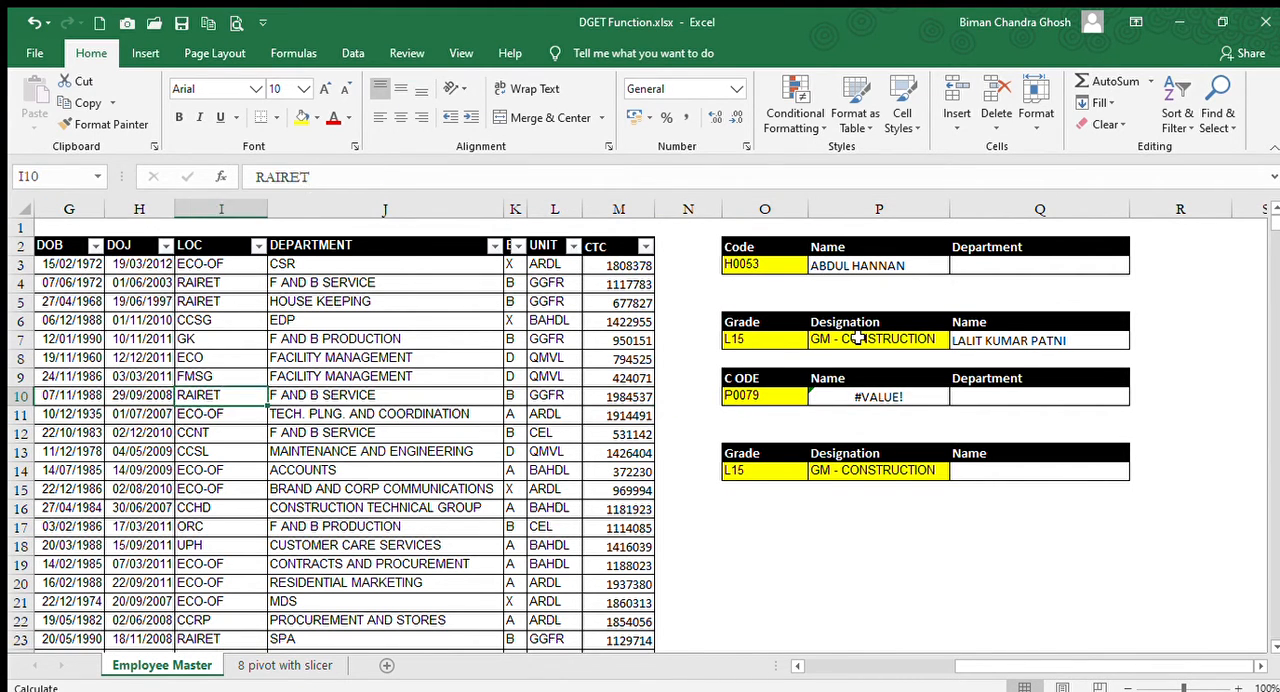
{"action": "key", "text": "Right"}
{"action": "key", "text": "Right"}
{"action": "key", "text": "Right"}
{"action": "key", "text": "Up"}
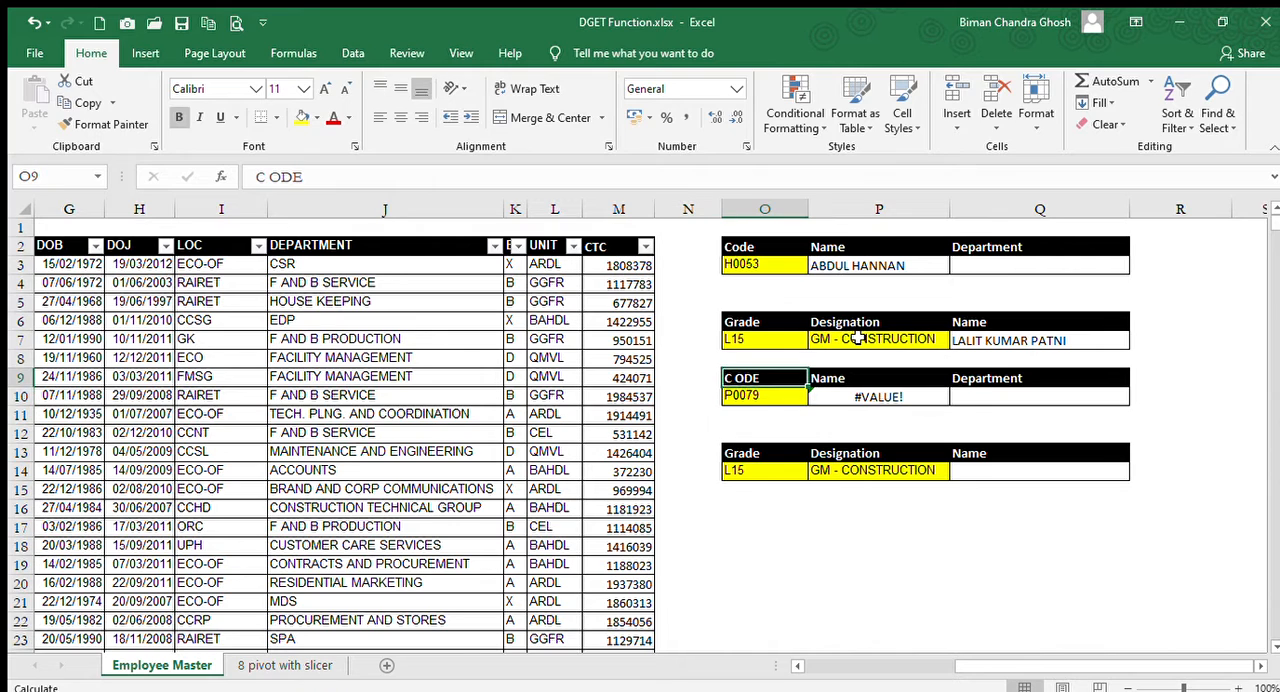
Set the criteria heading in O9 to Code and recheck the DGET formula in P10.
{"action": "key", "text": "Down"}
{"action": "key", "text": "Up"}
{"action": "type", "text": "Code"}
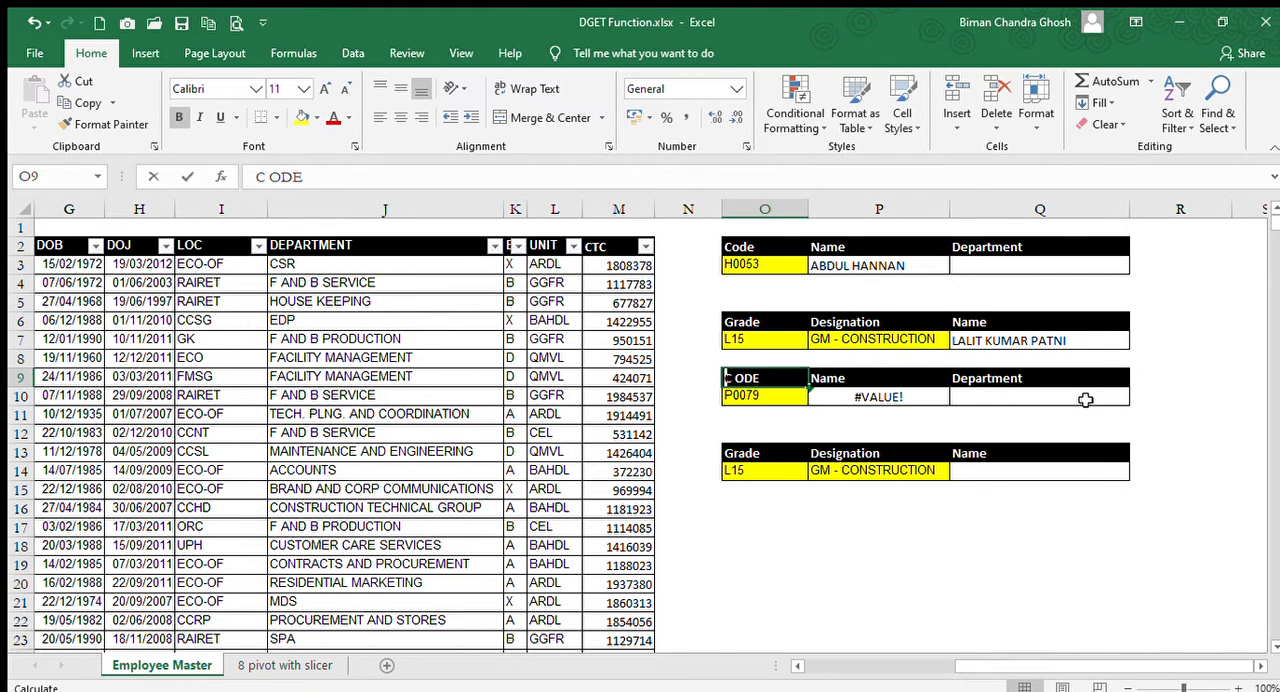
{"action": "key", "text": "Return"}
{"action": "key", "text": "Right"}
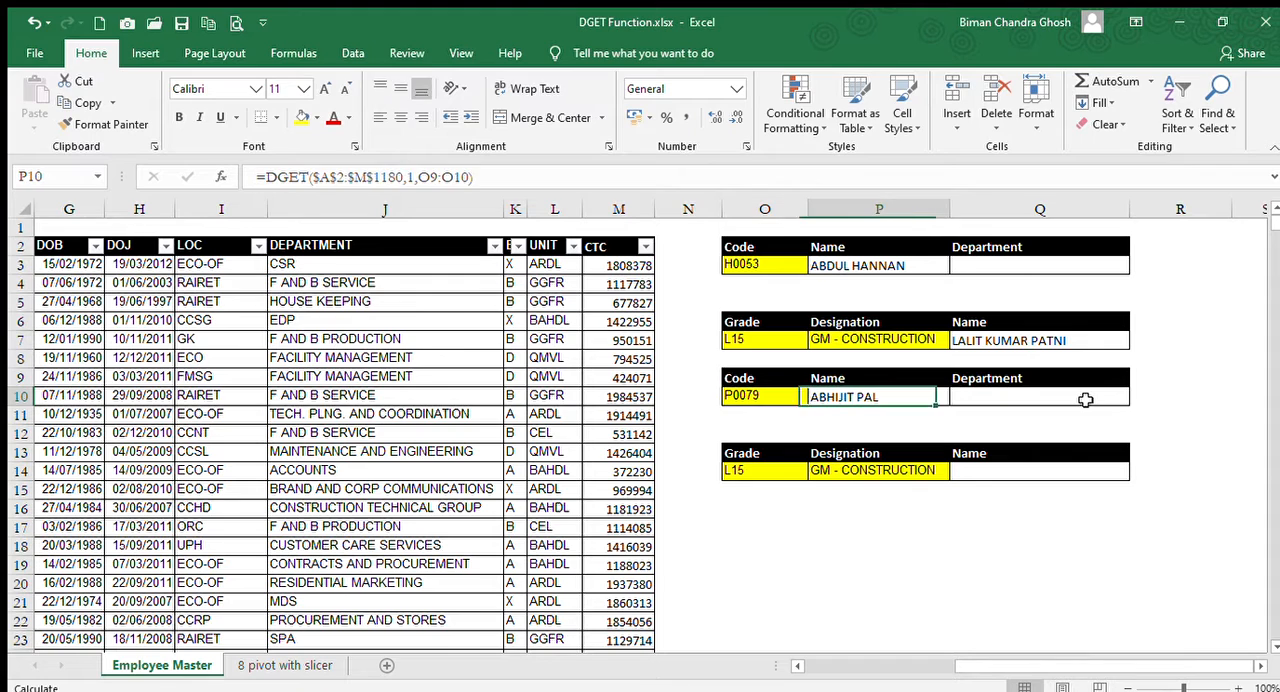
{"action": "key", "text": "Left"}
{"action": "key", "text": "Up"}
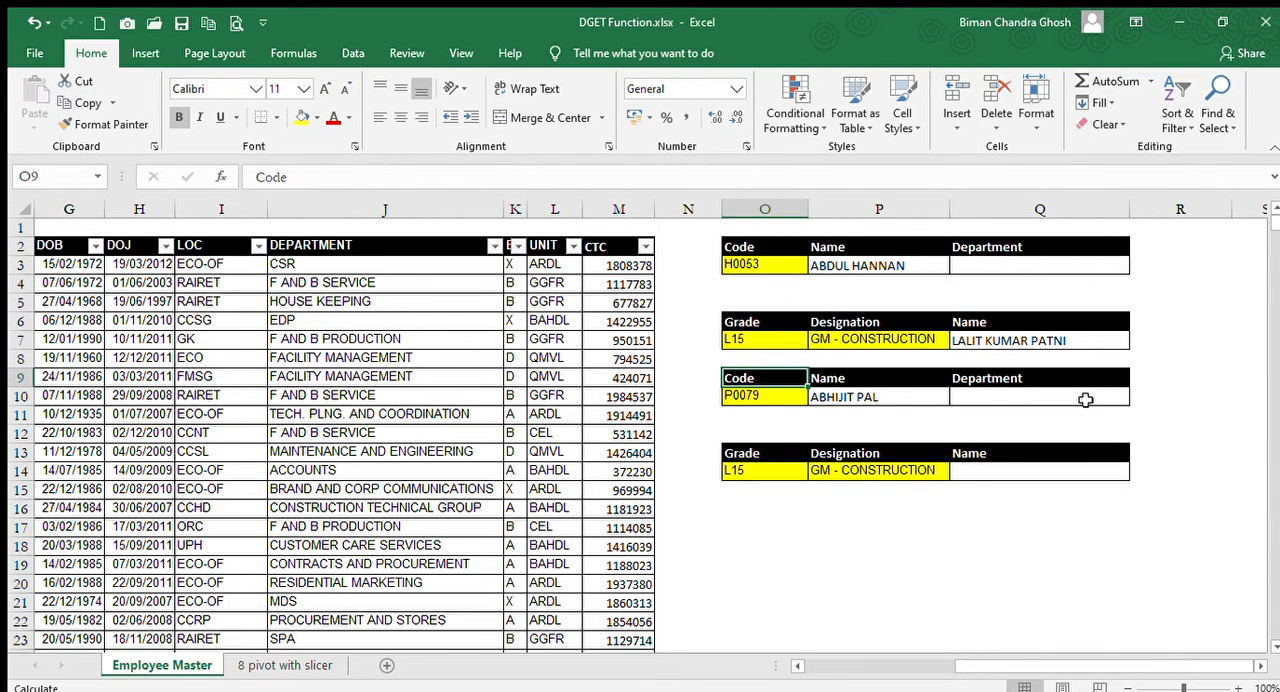
Try the heading code in lowercase in O9, set it to CODE in capitals, and recheck the DGET formula in P10.
{"action": "type", "text": "code"}
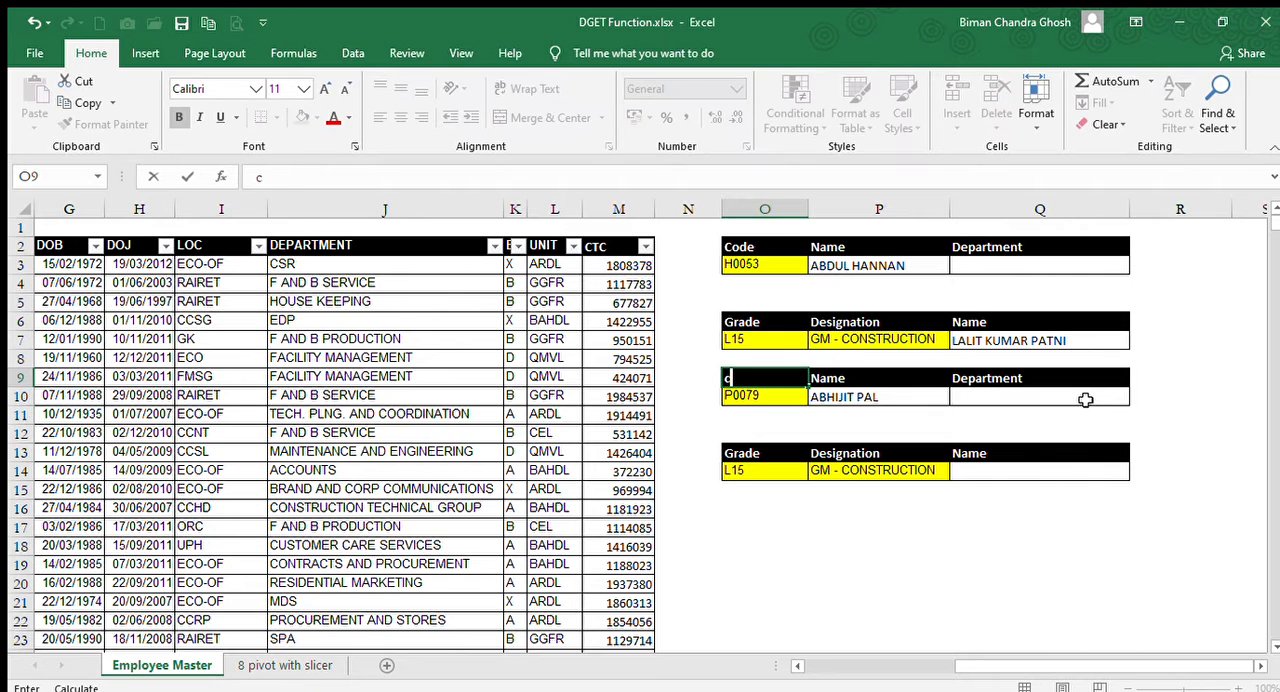
{"action": "key", "text": "Return"}
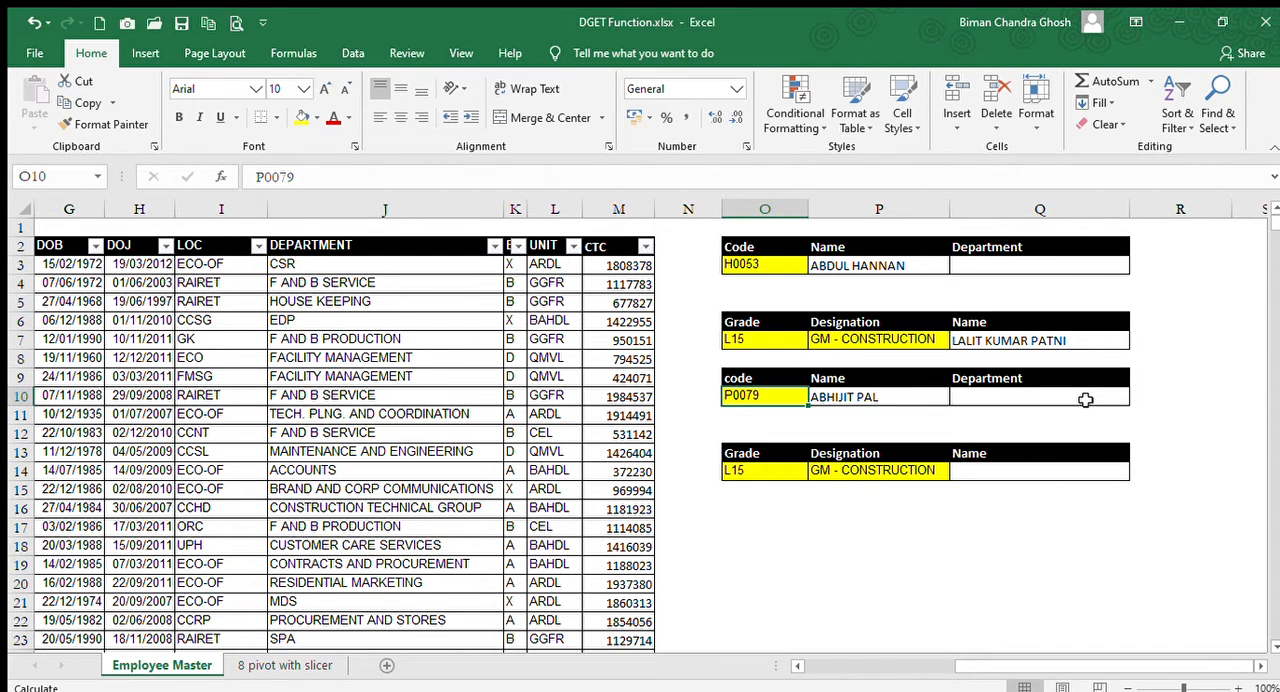
{"action": "key", "text": "Up"}
{"action": "type", "text": "C"}
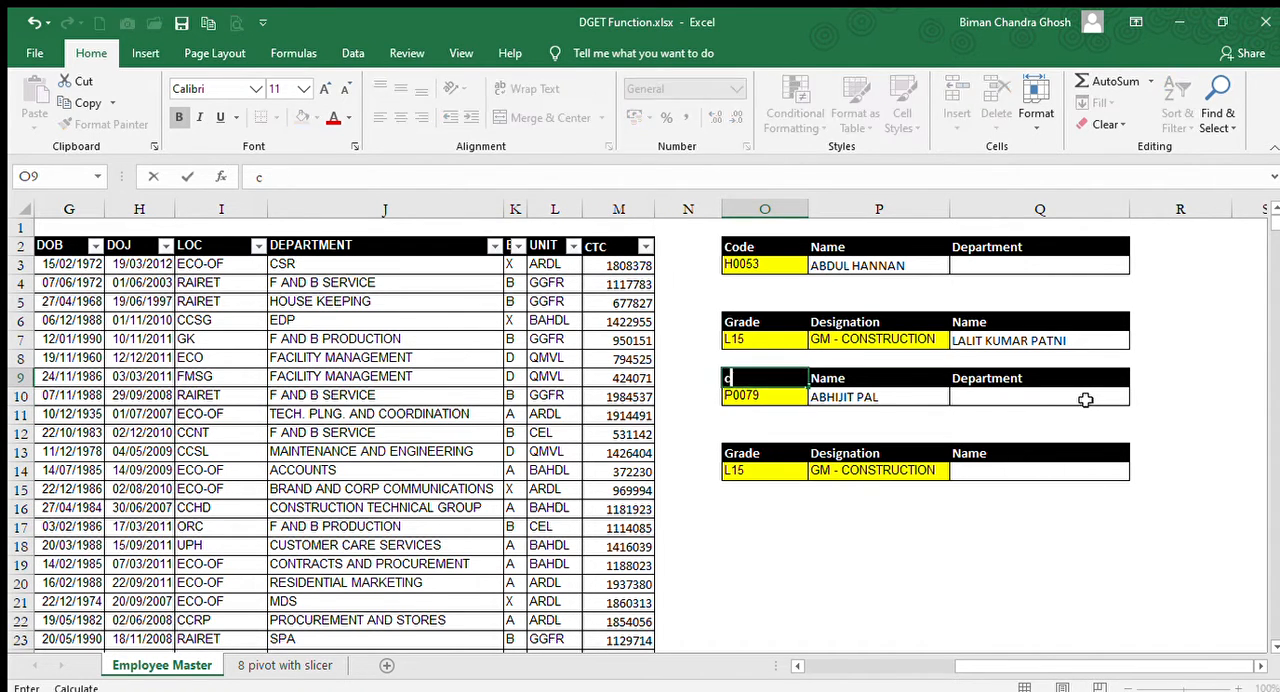
{"action": "type", "text": "ODE"}
{"action": "key", "text": "Return"}
{"action": "key", "text": "Right"}
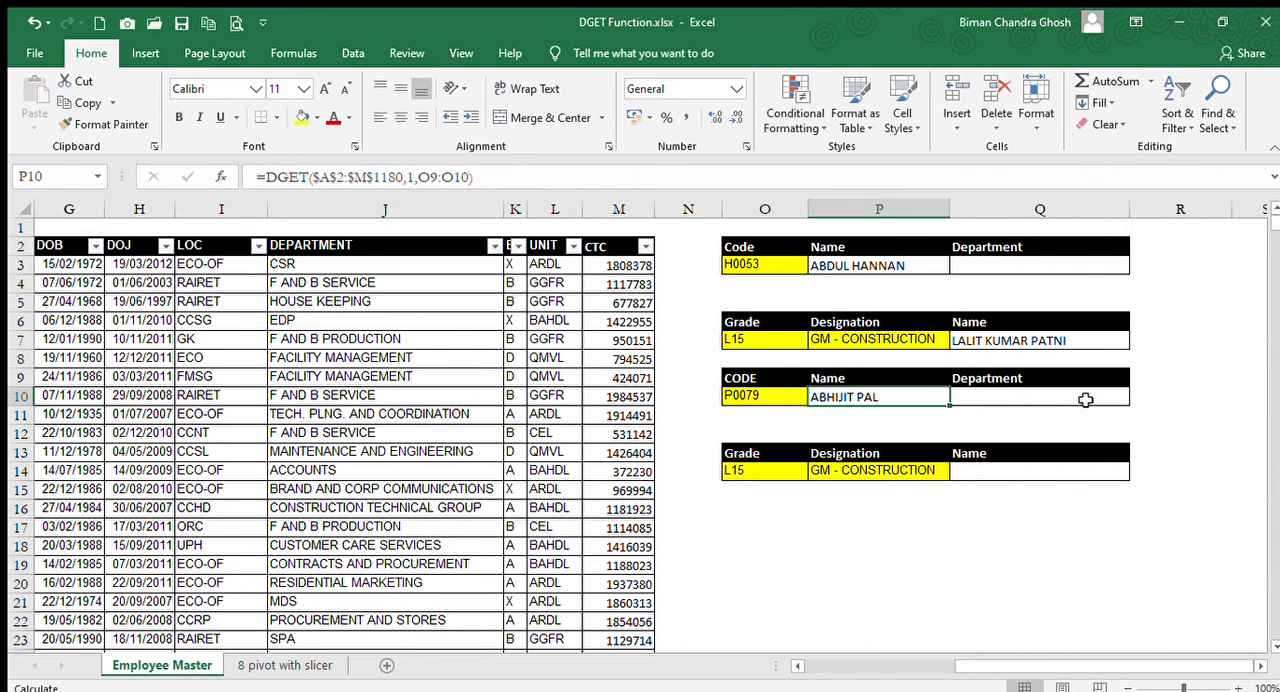
Examine the name and code of the looked-up employee in row 10 of the employee table.
{"action": "key", "text": "Left"}
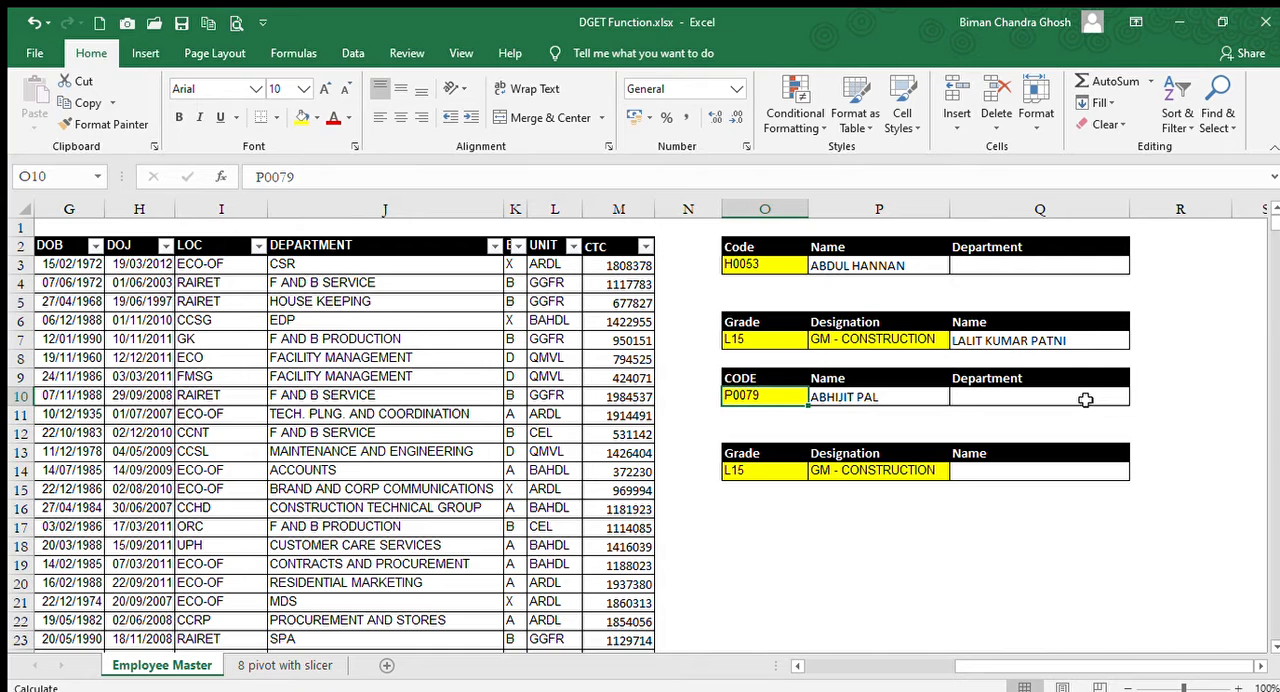
{"action": "key", "text": "Left"}
{"action": "key", "text": "Left"}
{"action": "key", "text": "Left"}
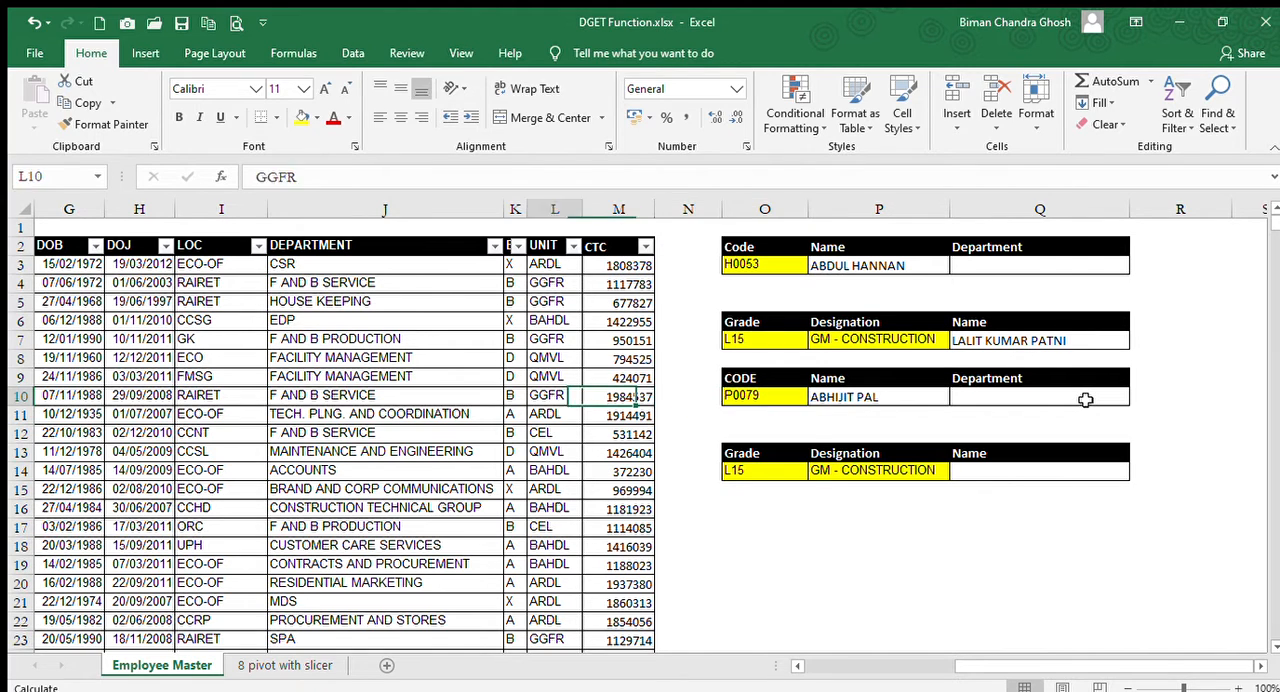
{"action": "key", "text": "Home"}
{"action": "key", "text": "Right"}
{"action": "key", "text": "Right"}
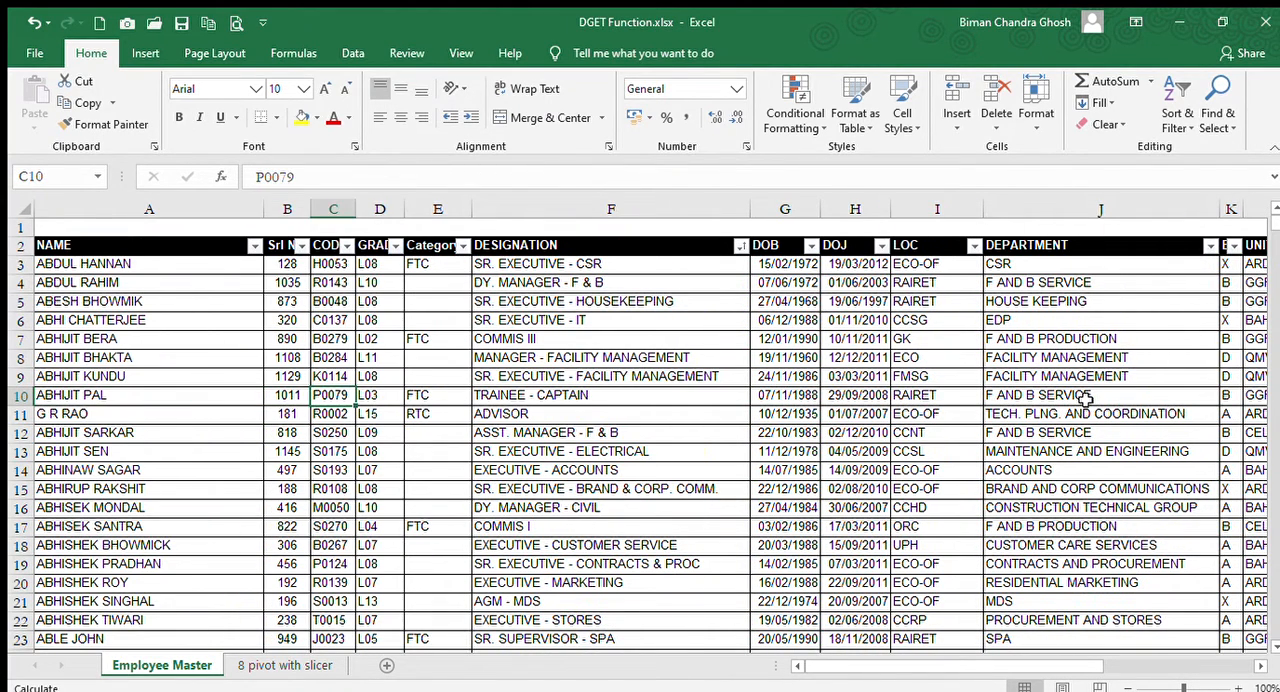
{"action": "key", "text": "Left"}
{"action": "key", "text": "Down"}
{"action": "key", "text": "Left"}
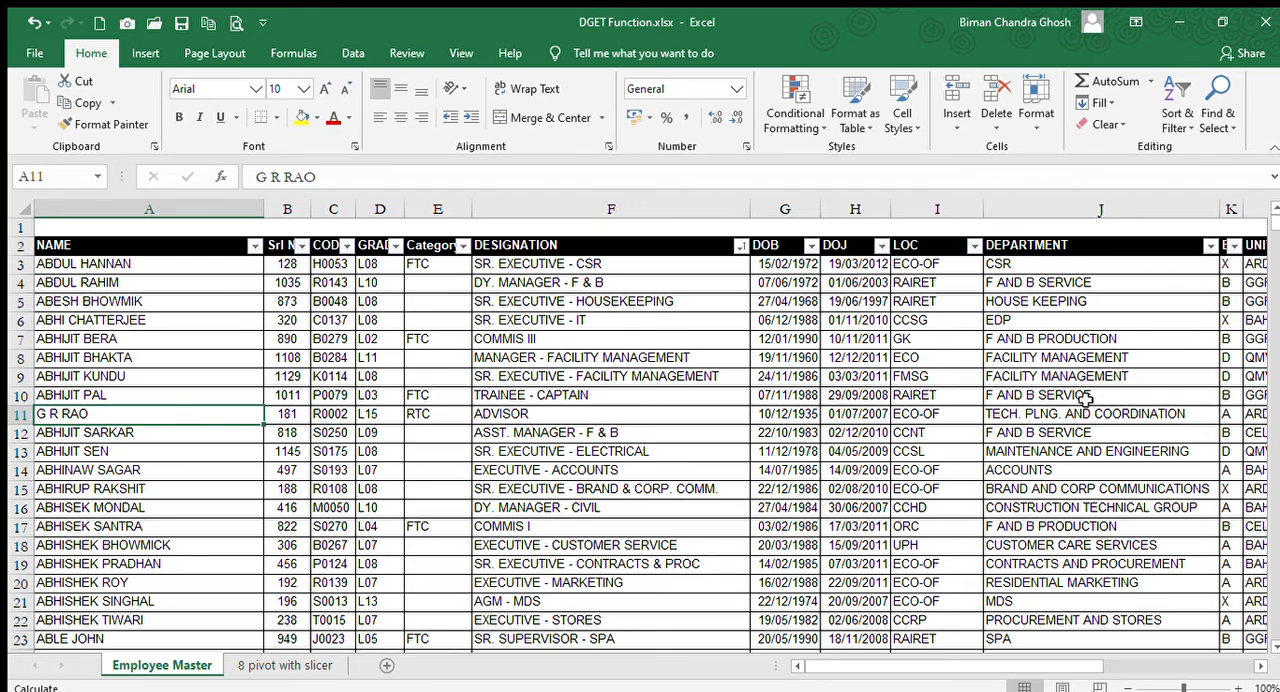
Enter the employee code from C10 in C9 as well, so that two employees share one code.
{"action": "key", "text": "Up"}
{"action": "key", "text": "Right"}
{"action": "key", "text": "Right"}
{"action": "key", "text": "Up"}
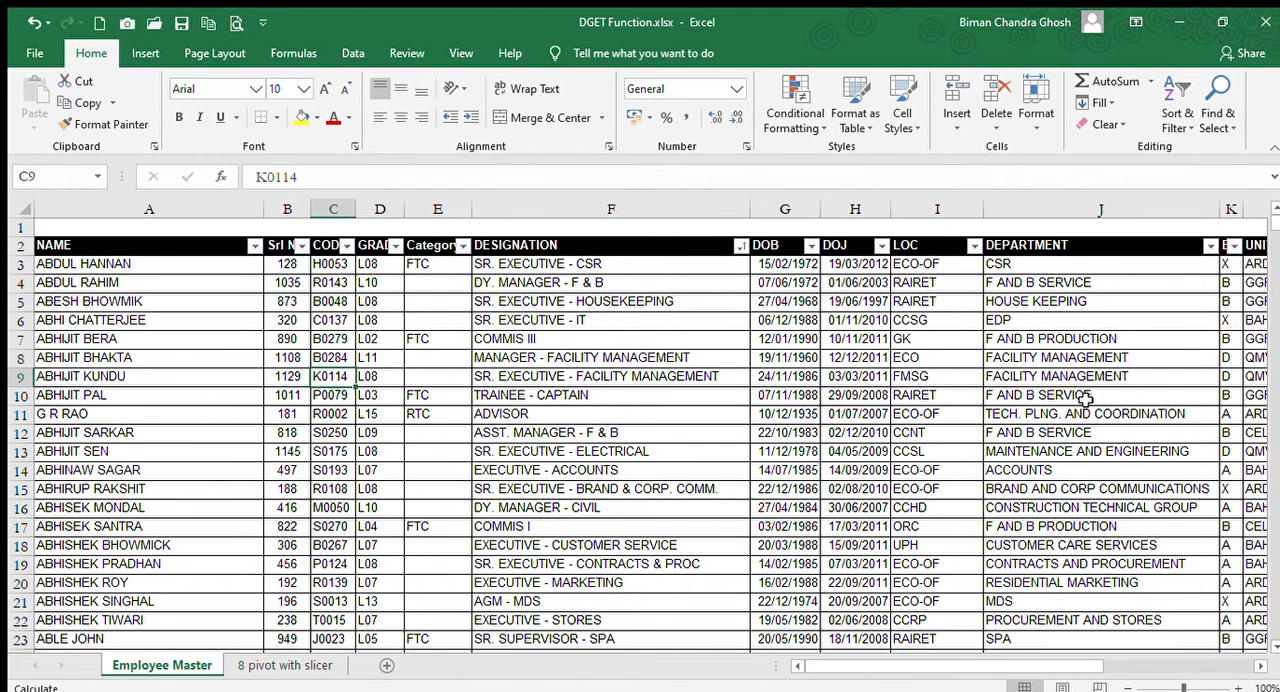
{"action": "type", "text": "P00"}
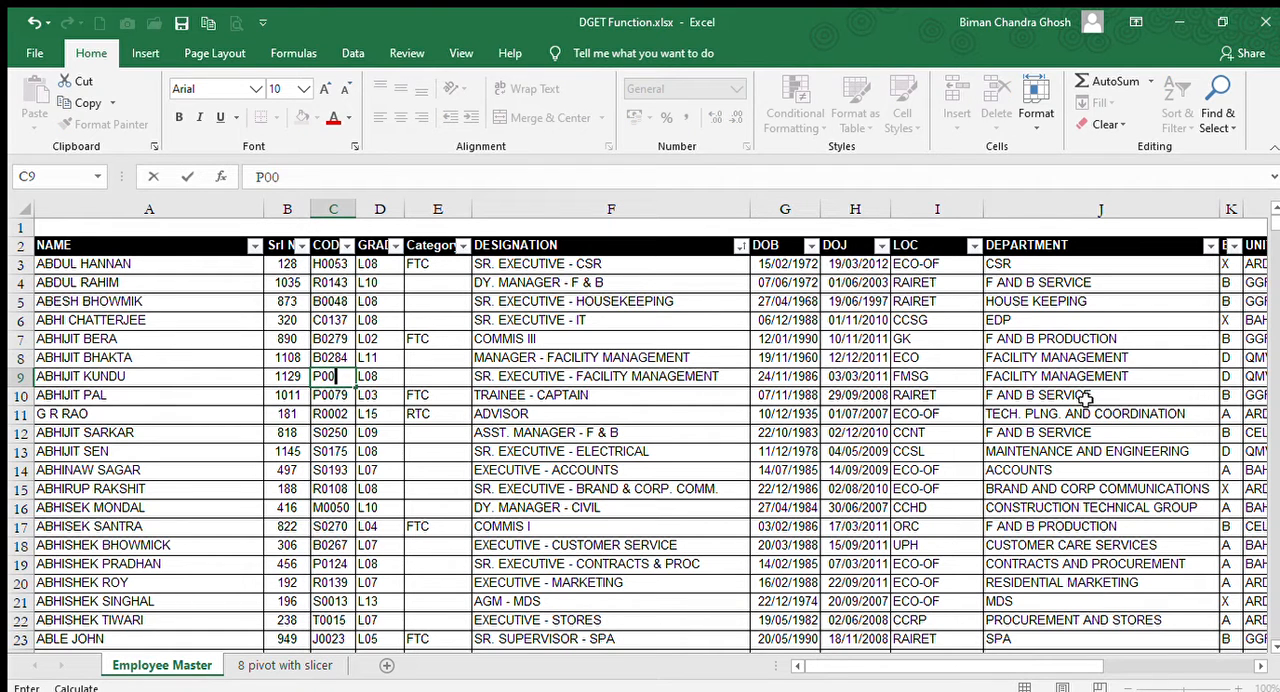
{"action": "type", "text": "79"}
{"action": "key", "text": "Return"}
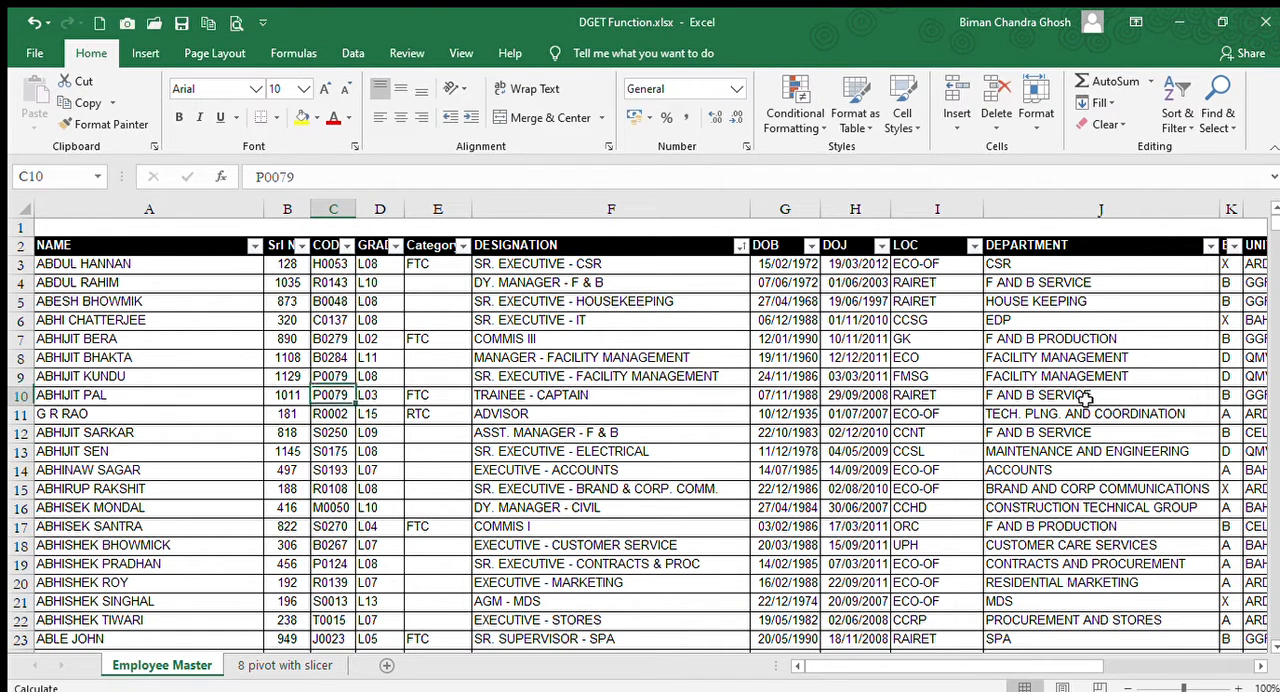
Check how the DGET formula in P10 handles the duplicated employee code.
{"action": "key", "text": "Right"}
{"action": "key", "text": "Right"}
{"action": "key", "text": "Right"}
{"action": "key", "text": "Right"}
{"action": "key", "text": "Right"}
{"action": "key", "text": "Right"}
{"action": "key", "text": "Right"}
{"action": "key", "text": "Right"}
{"action": "key", "text": "Right"}
{"action": "key", "text": "Right"}
{"action": "key", "text": "Right"}
{"action": "key", "text": "Right"}
{"action": "key", "text": "Right"}
{"action": "key", "text": "Right"}
{"action": "key", "text": "Right"}
{"action": "key", "text": "Left"}
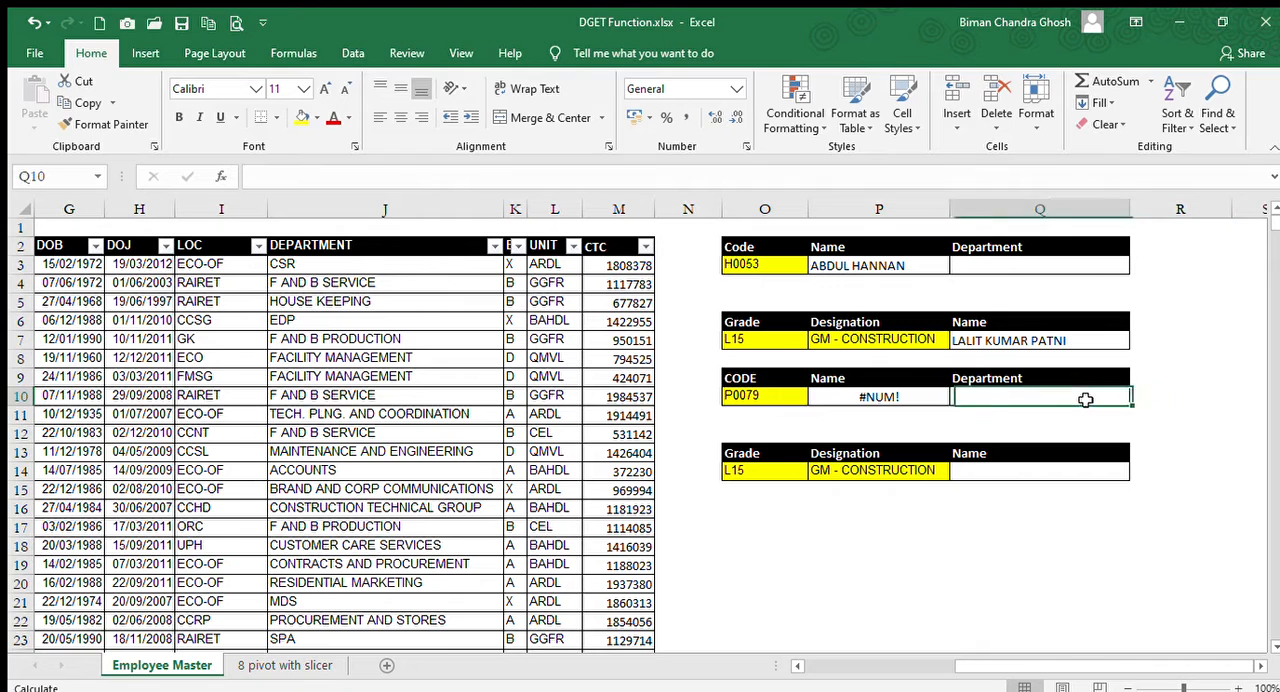
{"action": "key", "text": "Left"}
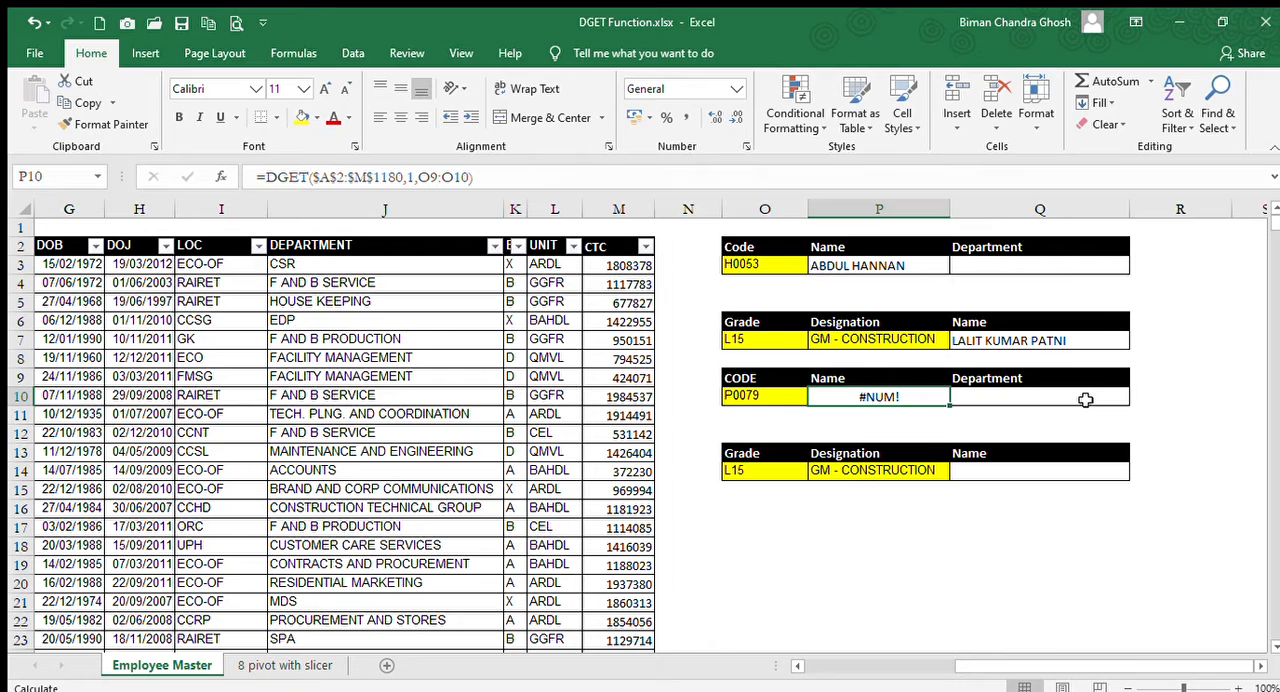
Undo the duplicate code entry in C9 and recheck the DGET formula in P10.
{"action": "key", "text": "ctrl+z"}
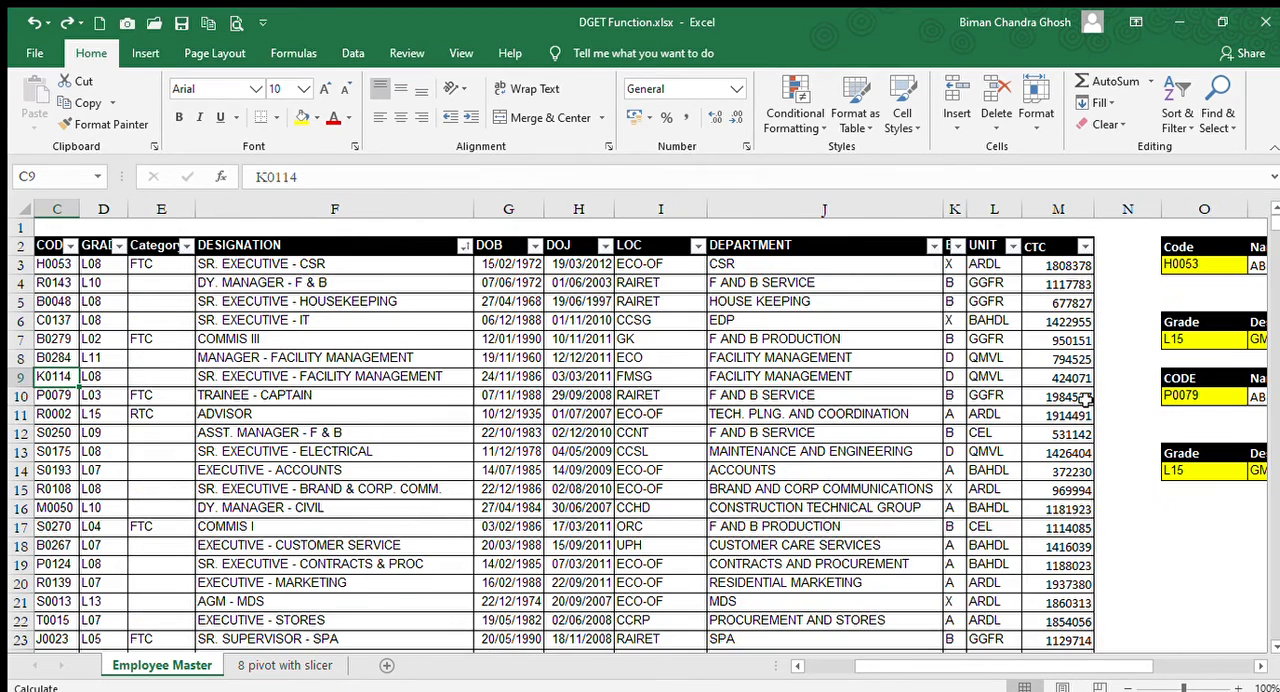
{"action": "key", "text": "Right"}
{"action": "key", "text": "Right"}
{"action": "key", "text": "Right"}
{"action": "key", "text": "Right"}
{"action": "key", "text": "Right"}
{"action": "key", "text": "Right"}
{"action": "key", "text": "Right"}
{"action": "key", "text": "Right"}
{"action": "key", "text": "Right"}
{"action": "key", "text": "Right"}
{"action": "key", "text": "Right"}
{"action": "key", "text": "Right"}
{"action": "key", "text": "Right"}
{"action": "key", "text": "Right"}
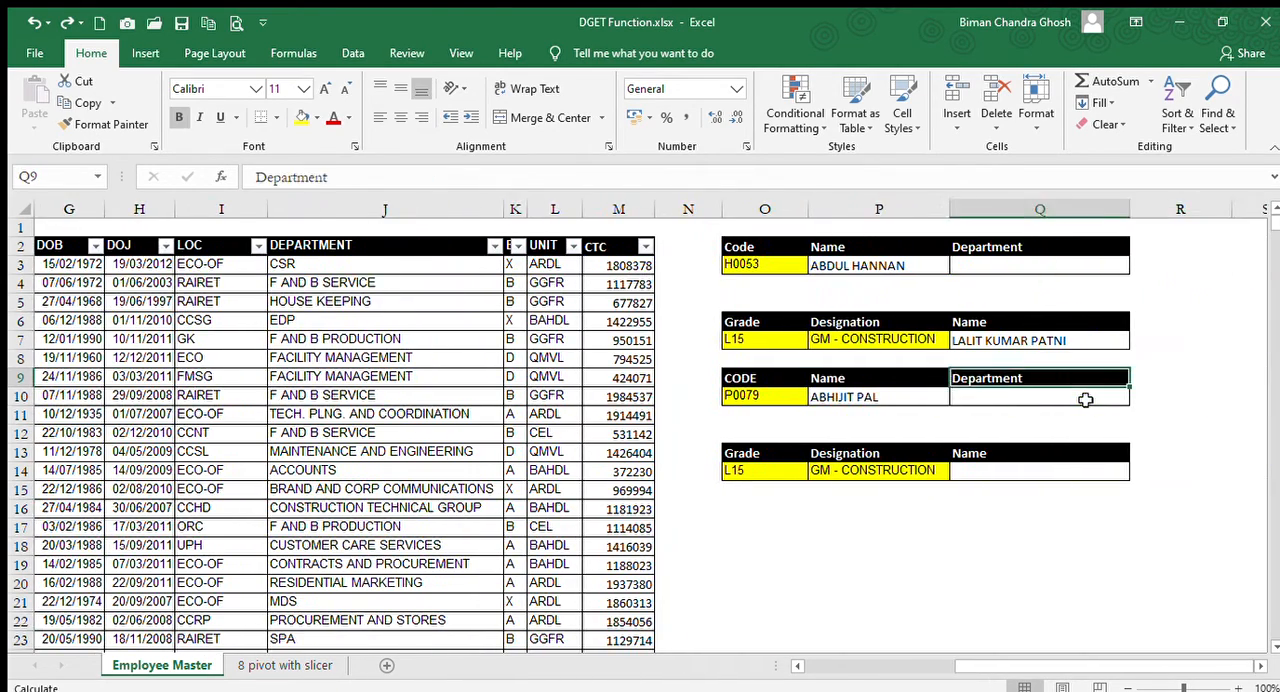
{"action": "key", "text": "Left"}
{"action": "key", "text": "Down"}
{"action": "key", "text": "Down"}
{"action": "key", "text": "Down"}
{"action": "key", "text": "Down"}
{"action": "key", "text": "Down"}
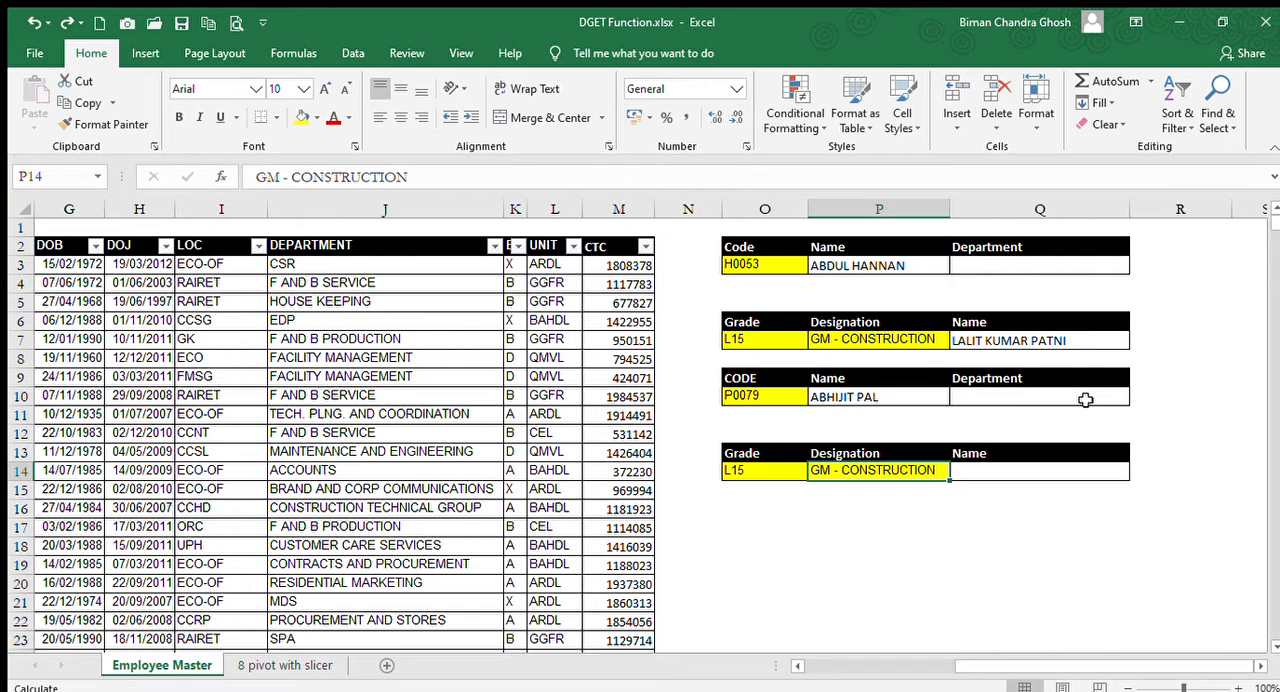
Examine the Grade and Designation criteria in O13:P14 of the last lookup table.
{"action": "key", "text": "Left"}
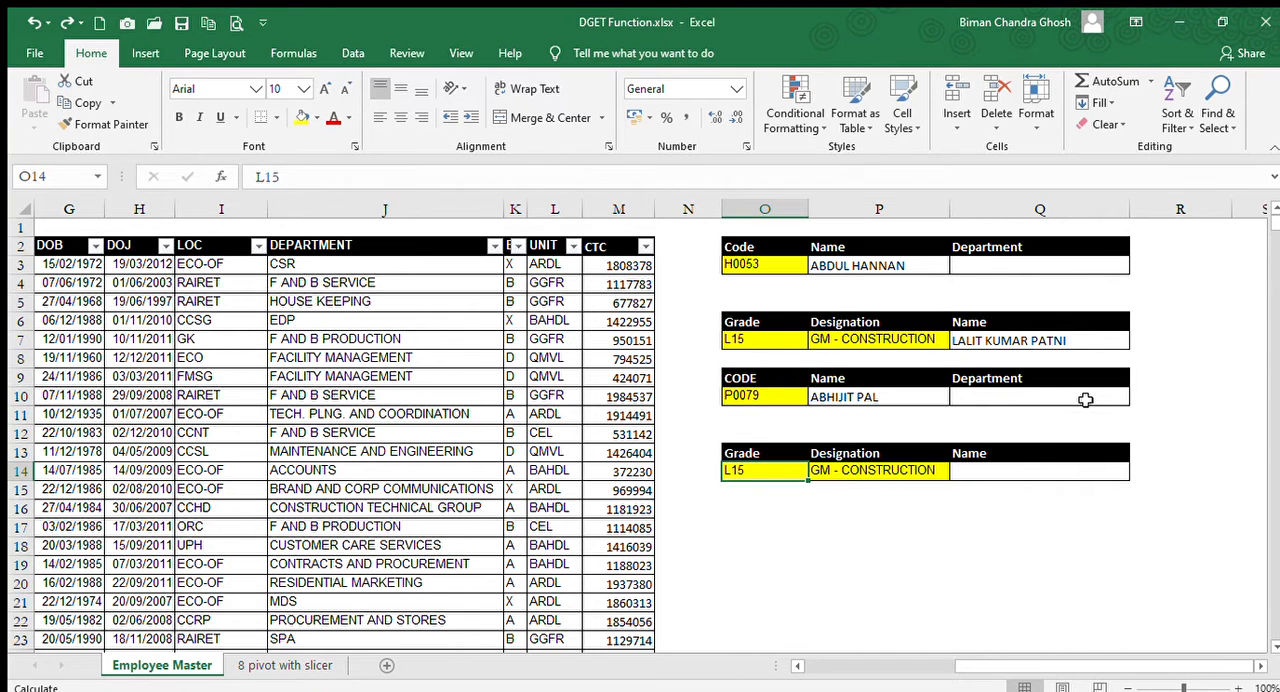
{"action": "key", "text": "Up"}
{"action": "key", "text": "Down"}
{"action": "key", "text": "Right"}
{"action": "key", "text": "Up"}
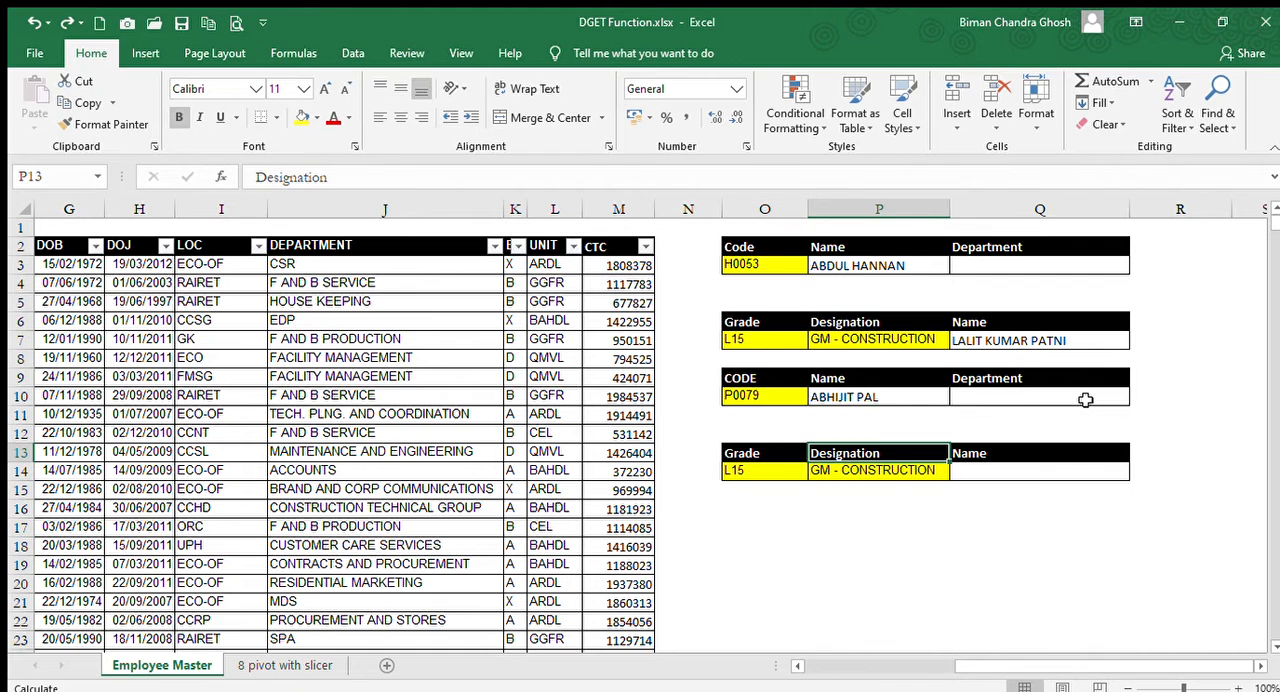
{"action": "key", "text": "Down"}
{"action": "key", "text": "Left"}
Start a DGET formula in Q14 with the whole employee table, $A$2:$M$1180, as the absolute database range.
{"action": "key", "text": "Right"}
{"action": "key", "text": "Right"}
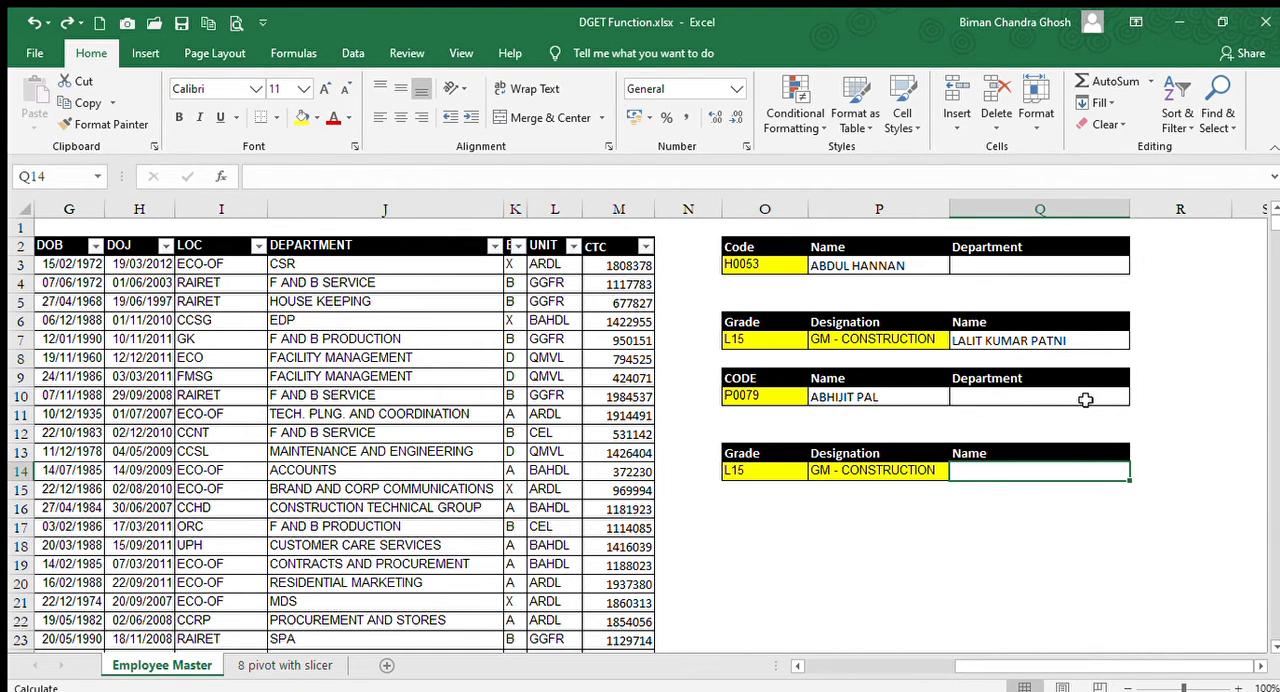
{"action": "type", "text": "=D"}
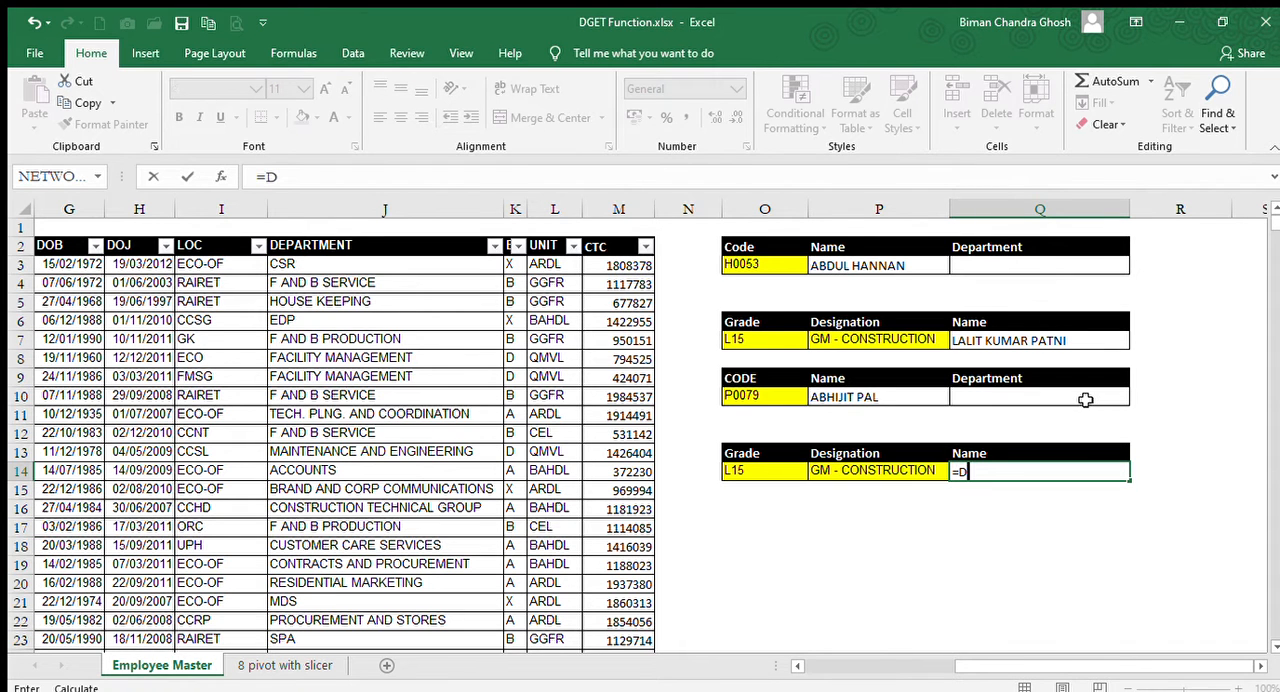
{"action": "type", "text": "GET("}
{"action": "key", "text": "Left"}
{"action": "key", "text": "Left"}
{"action": "key", "text": "Left"}
{"action": "key", "text": "Left"}
{"action": "key", "text": "Left"}
{"action": "key", "text": "Left"}
{"action": "key", "text": "Left"}
{"action": "key", "text": "Left"}
{"action": "key", "text": "Left"}
{"action": "key", "text": "Left"}
{"action": "key", "text": "Left"}
{"action": "key", "text": "Left"}
{"action": "key", "text": "Left"}
{"action": "key", "text": "Left"}
{"action": "key", "text": "Left"}
{"action": "key", "text": "Left"}
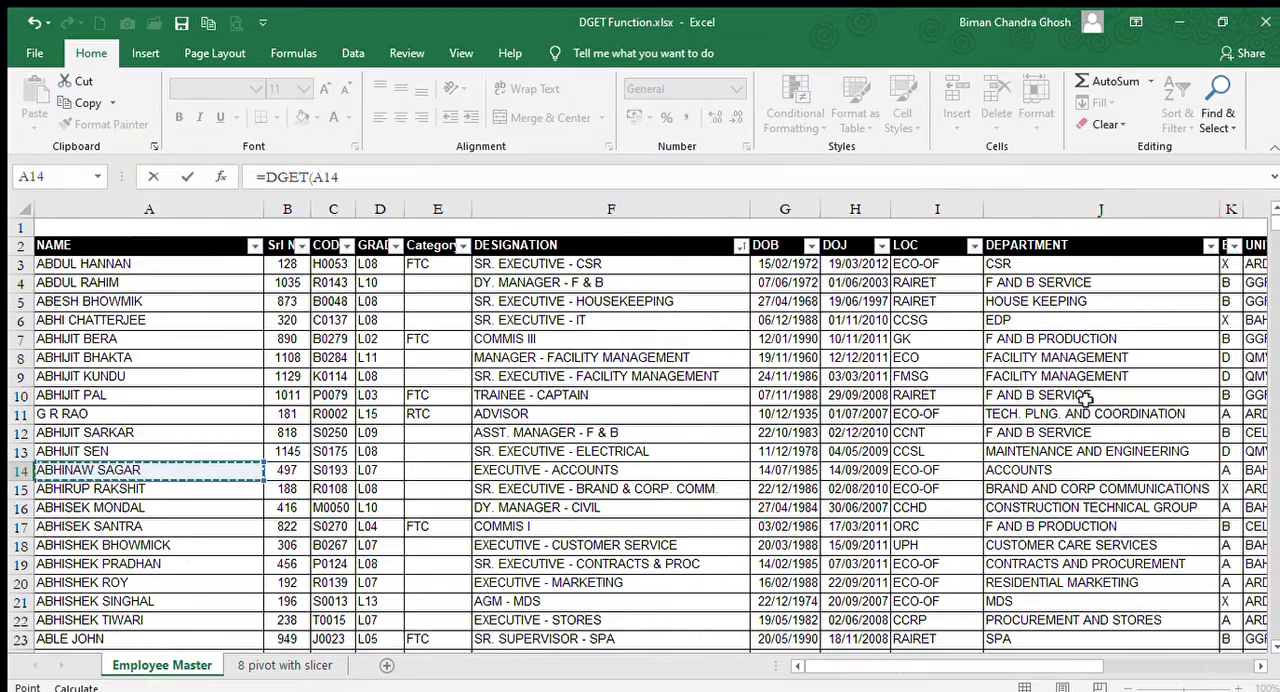
{"action": "key", "text": "ctrl+Up"}
{"action": "key", "text": "ctrl+shift+Right"}
{"action": "key", "text": "ctrl+shift+Down"}
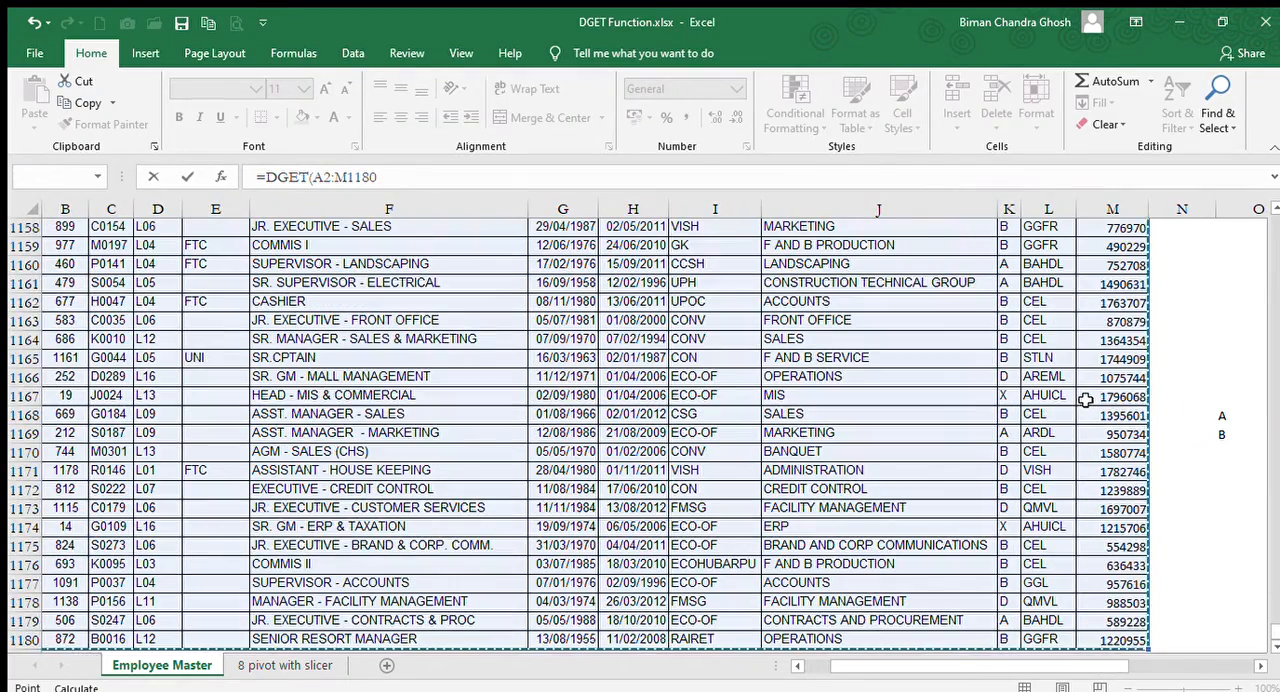
{"action": "key", "text": "F4"}
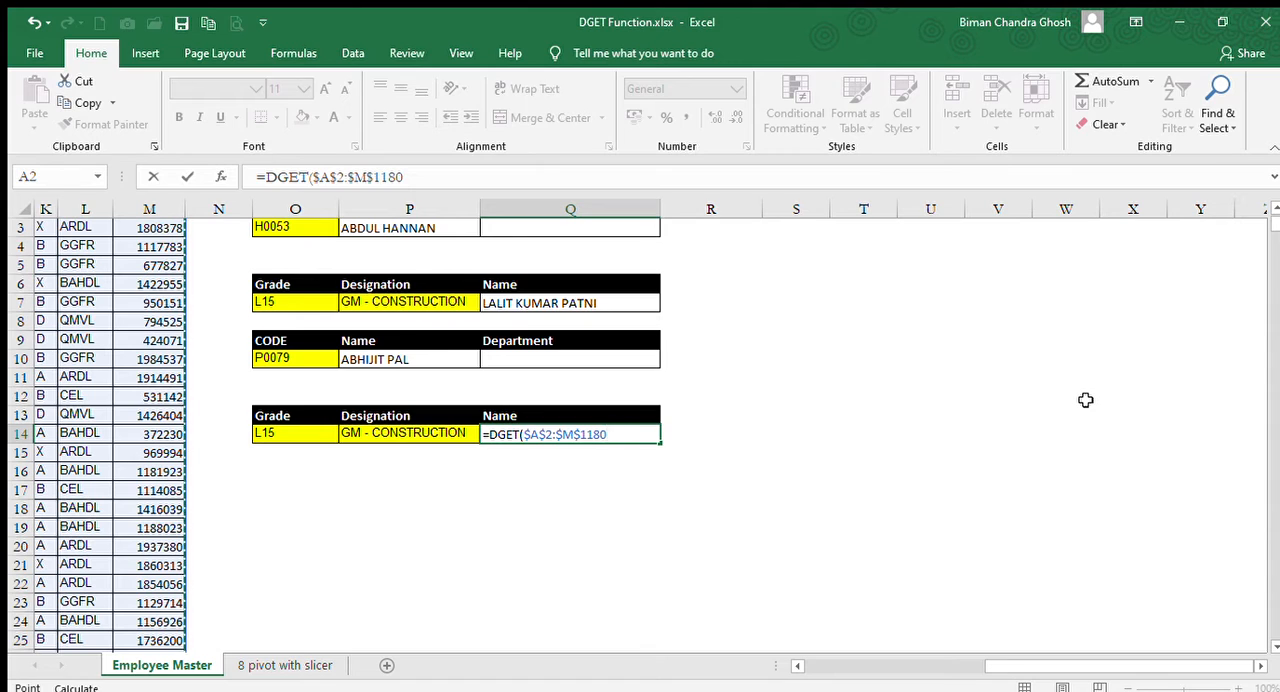
{"action": "type", "text": ","}
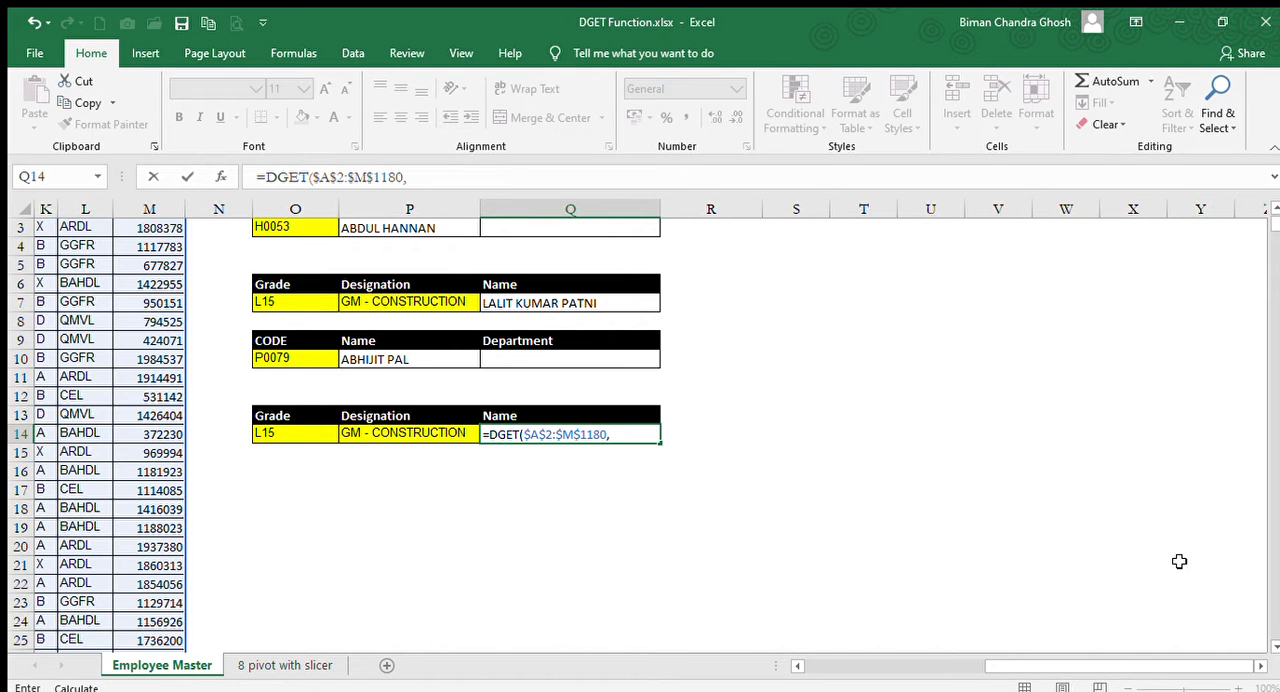
Give "NAME" as the field argument of the DGET formula, matching the table's name heading.
{"action": "left_click_drag", "start_coordinate": [1075, 665], "coordinate": [573, 590]}
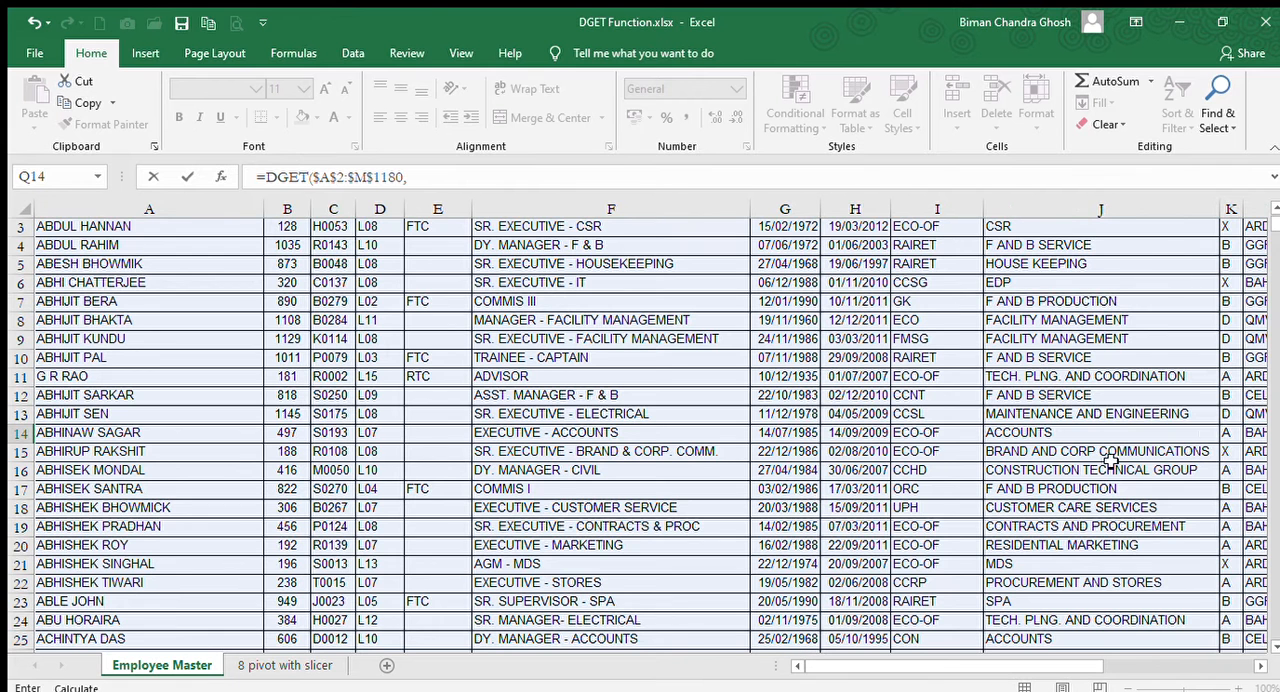
{"action": "left_click_drag", "start_coordinate": [1274, 217], "coordinate": [1269, 204]}
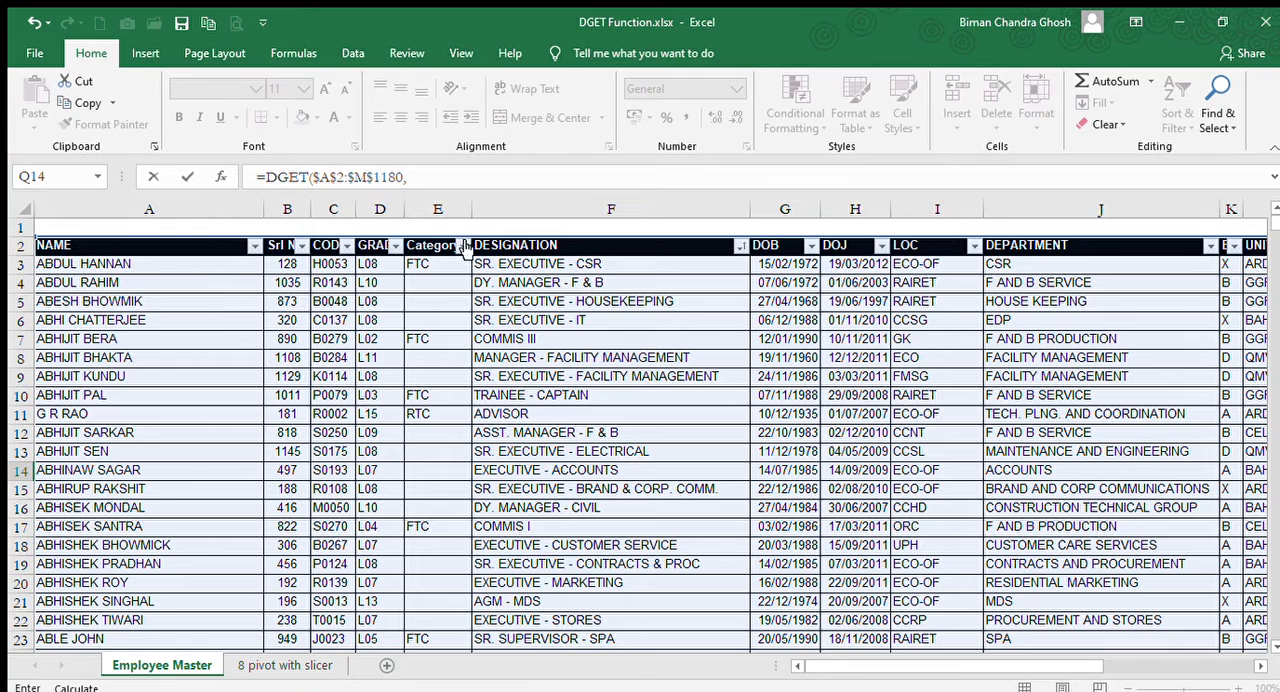
{"action": "left_click", "coordinate": [459, 176]}
{"action": "type", "text": "\""}
{"action": "type", "text": "NAME"}
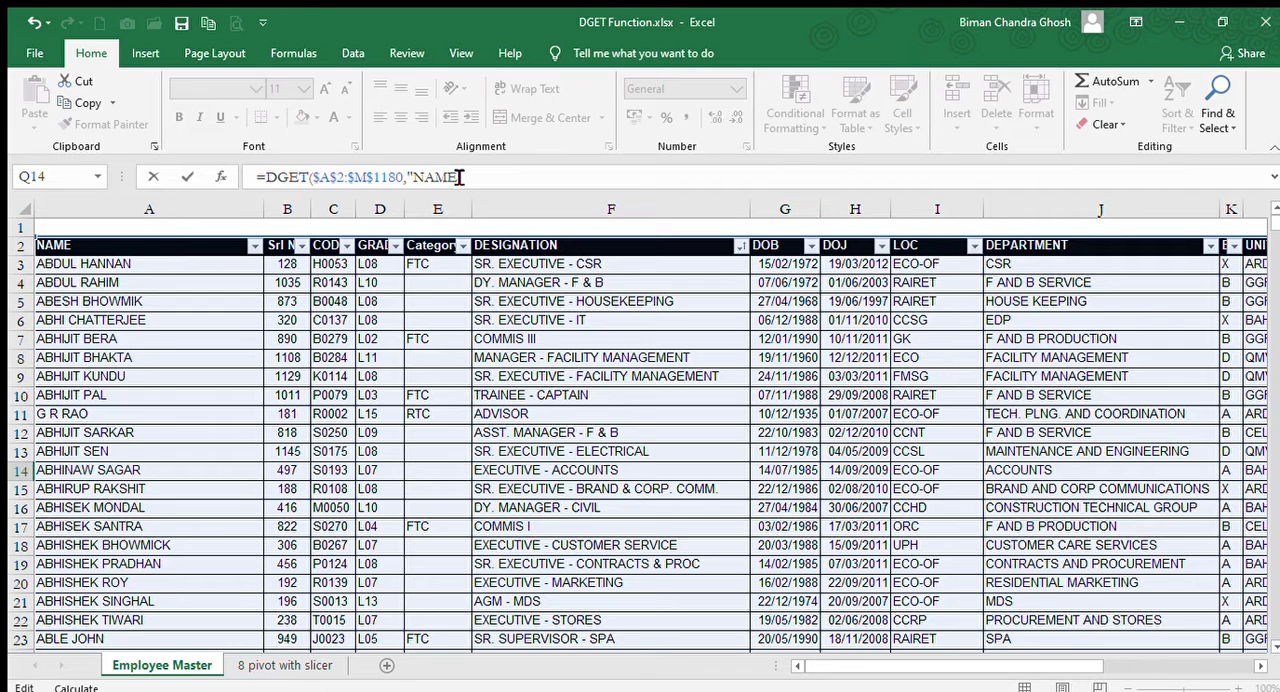
{"action": "type", "text": "\","}
Complete the DGET formula in Q14 with the Grade and Designation cells O13:P14 as the criteria range.
{"action": "left_click_drag", "start_coordinate": [863, 675], "coordinate": [1180, 675]}
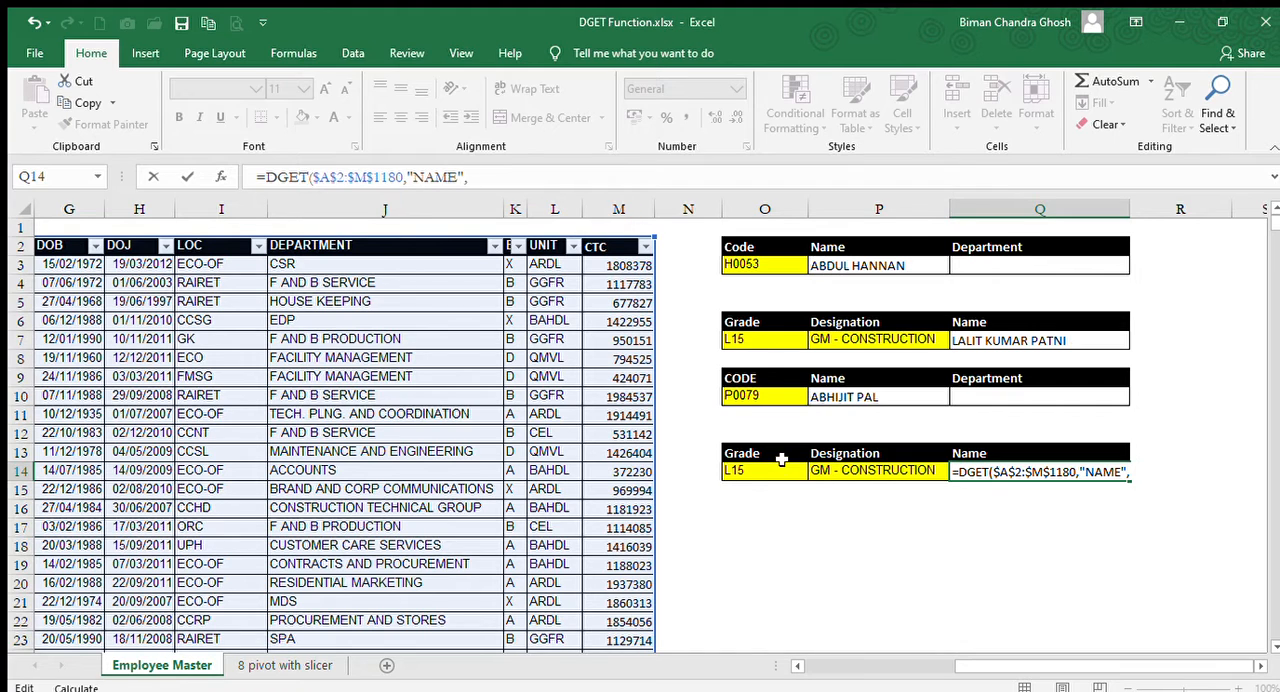
{"action": "left_click_drag", "start_coordinate": [766, 453], "coordinate": [842, 474]}
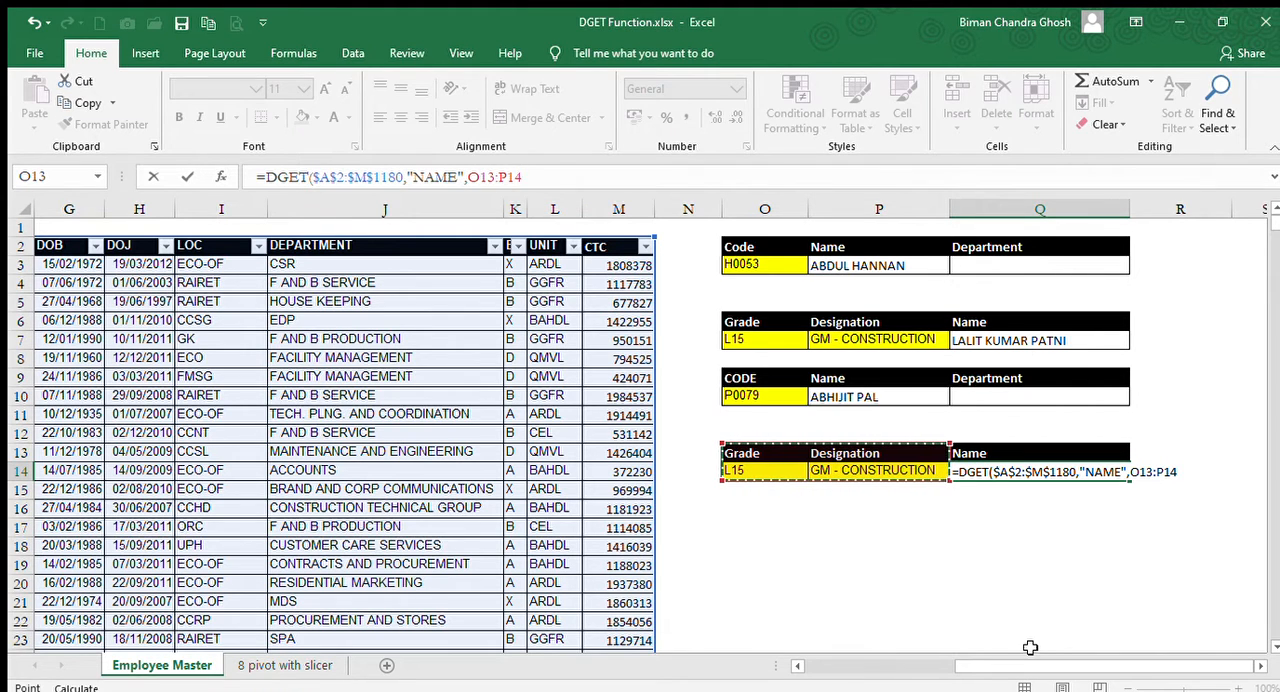
{"action": "type", "text": ")"}
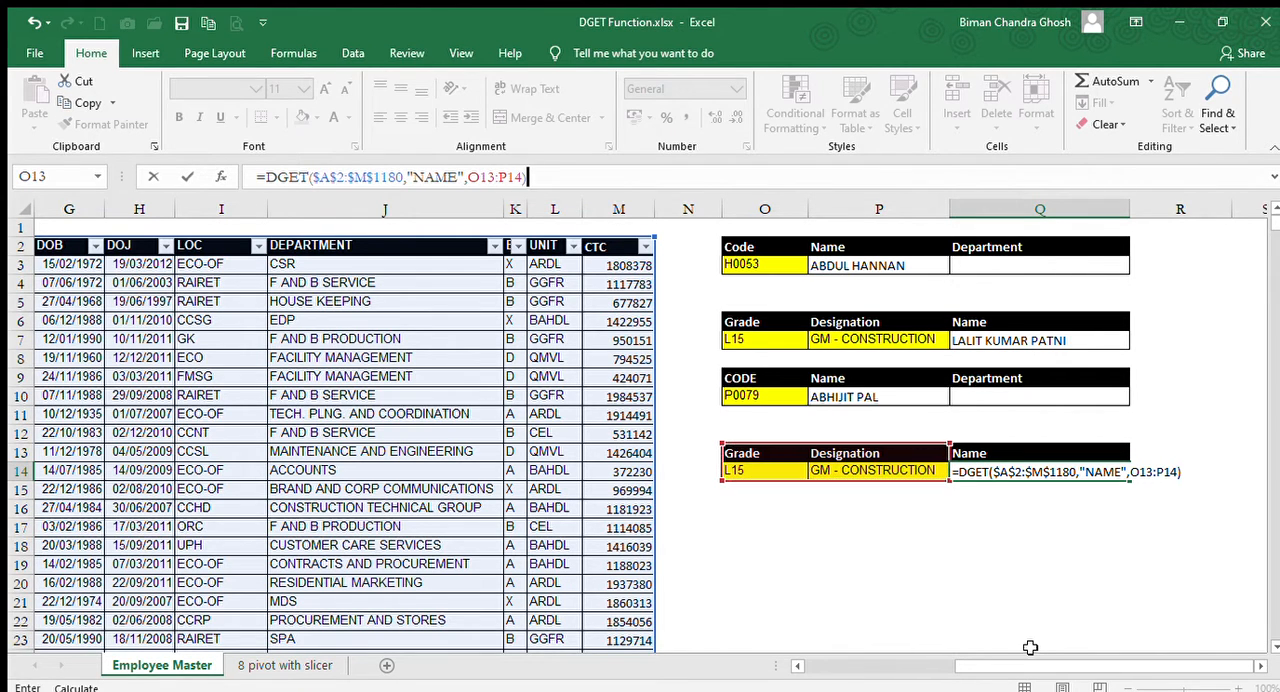
{"action": "key", "text": "Return"}
{"action": "key", "text": "Up"}
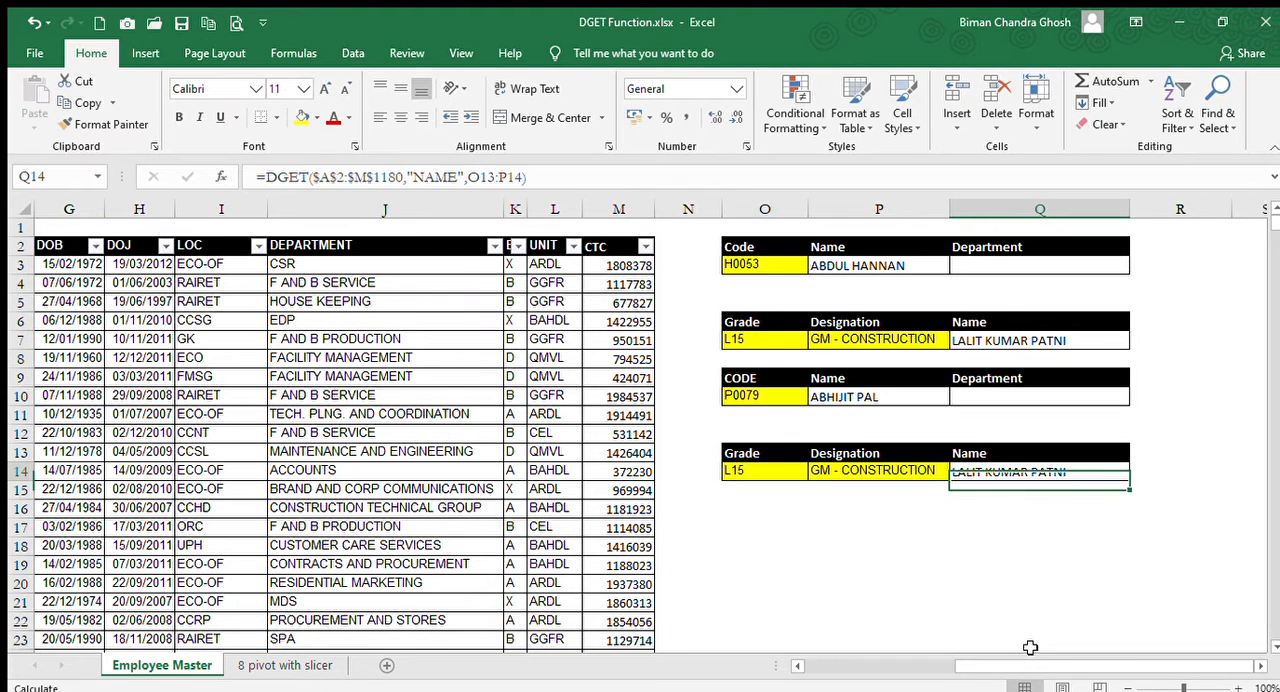
Set the designation criterion in P14 to GM - CONTRACTS and check the DGET formula in Q14.
{"action": "key", "text": "Left"}
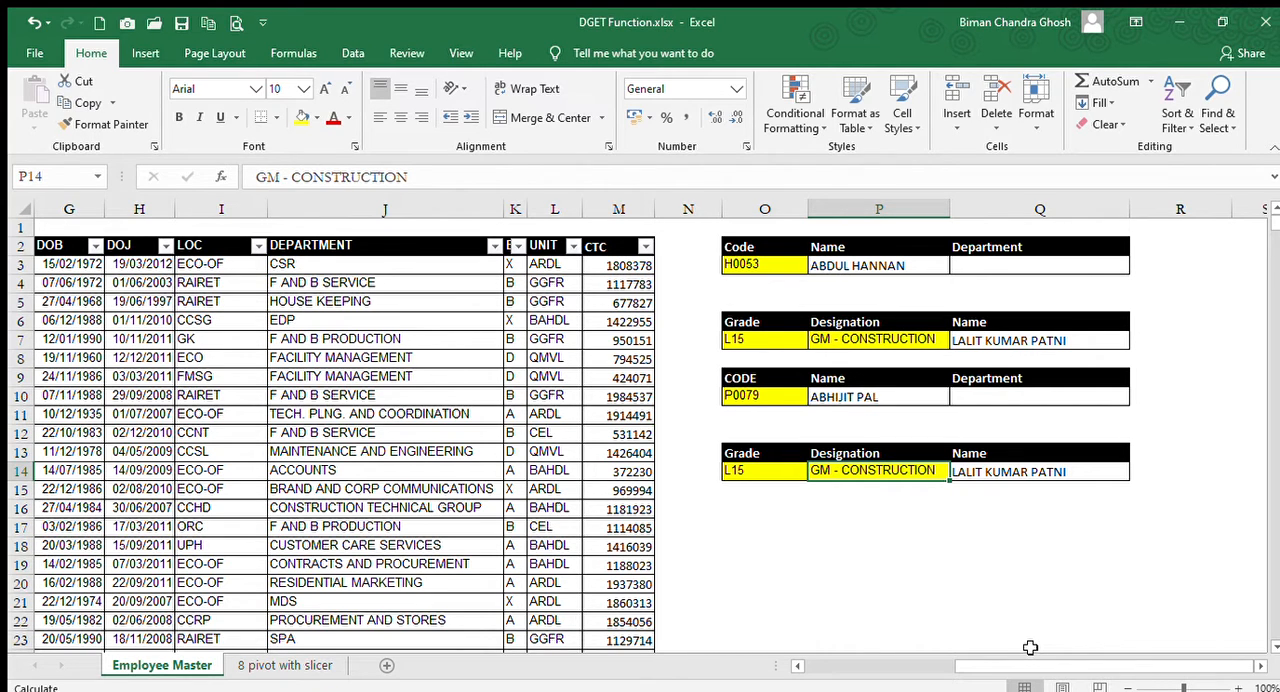
{"action": "type", "text": "GM"}
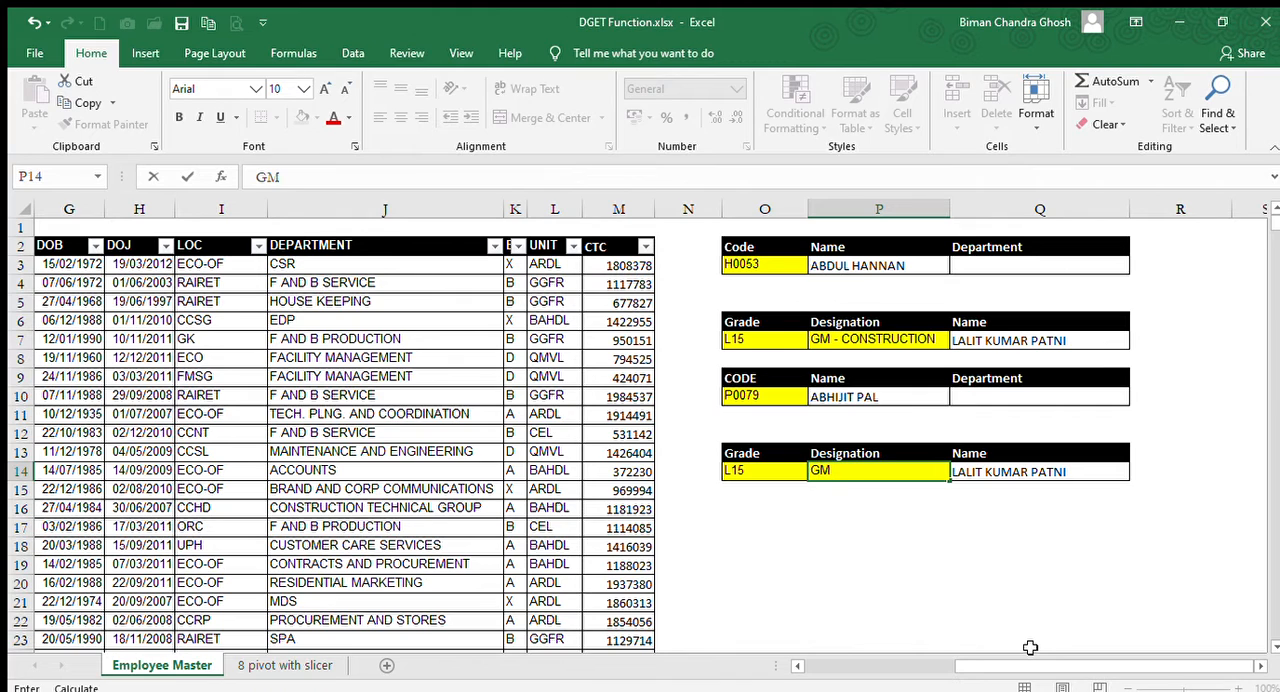
{"action": "type", "text": " ="}
{"action": "key", "text": "BackSpace"}
{"action": "key", "text": "BackSpace"}
{"action": "type", "text": "- CONTRACTS"}
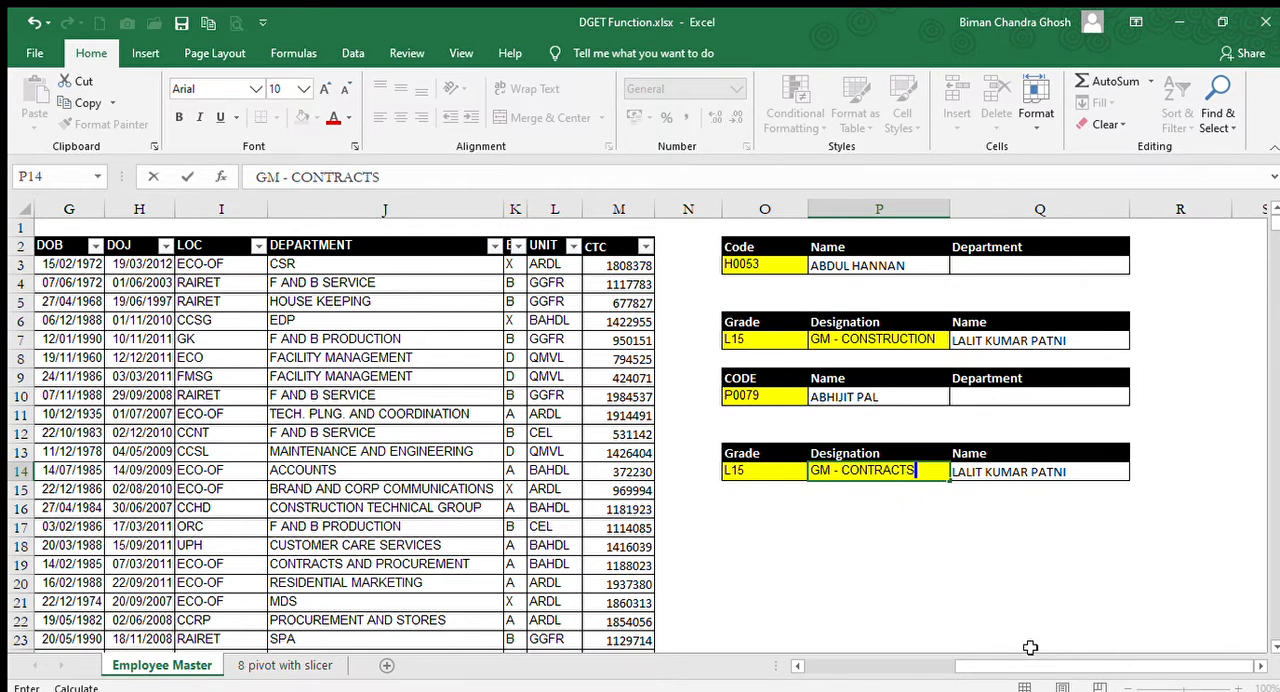
{"action": "key", "text": "Return"}
{"action": "key", "text": "Up"}
{"action": "key", "text": "Right"}
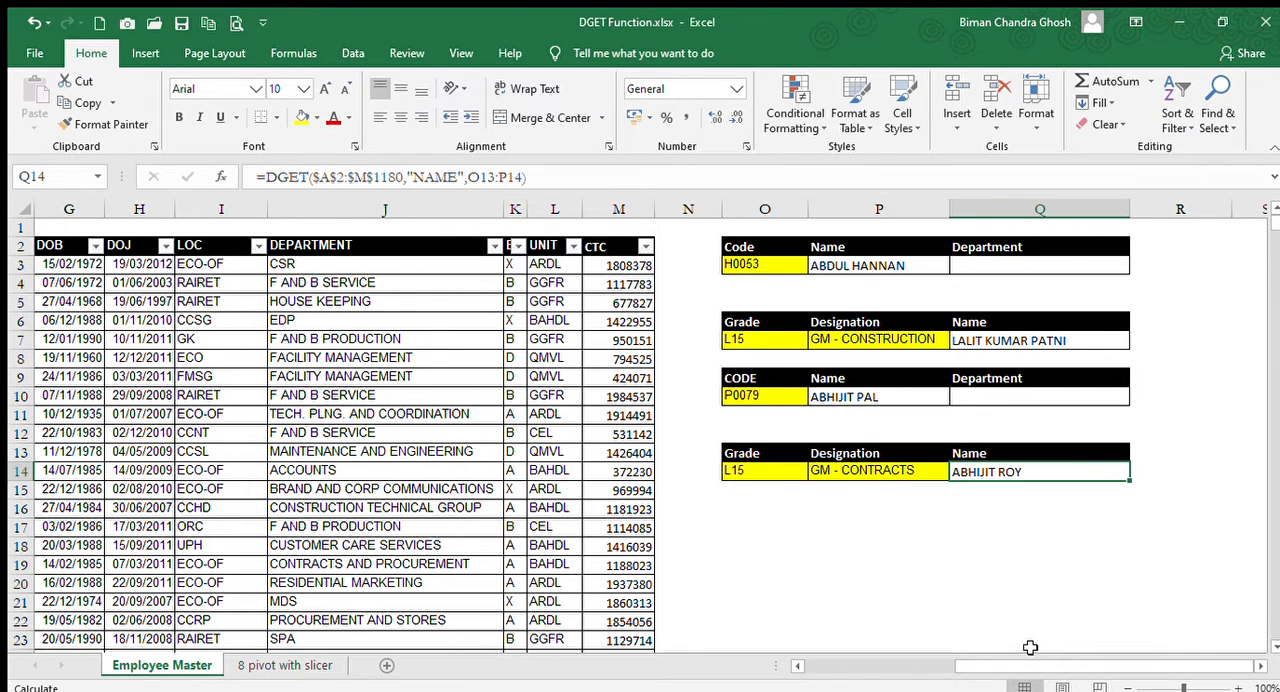
Set the designation criterion in P14 to GM - PROJECTS.
{"action": "key", "text": "Left"}
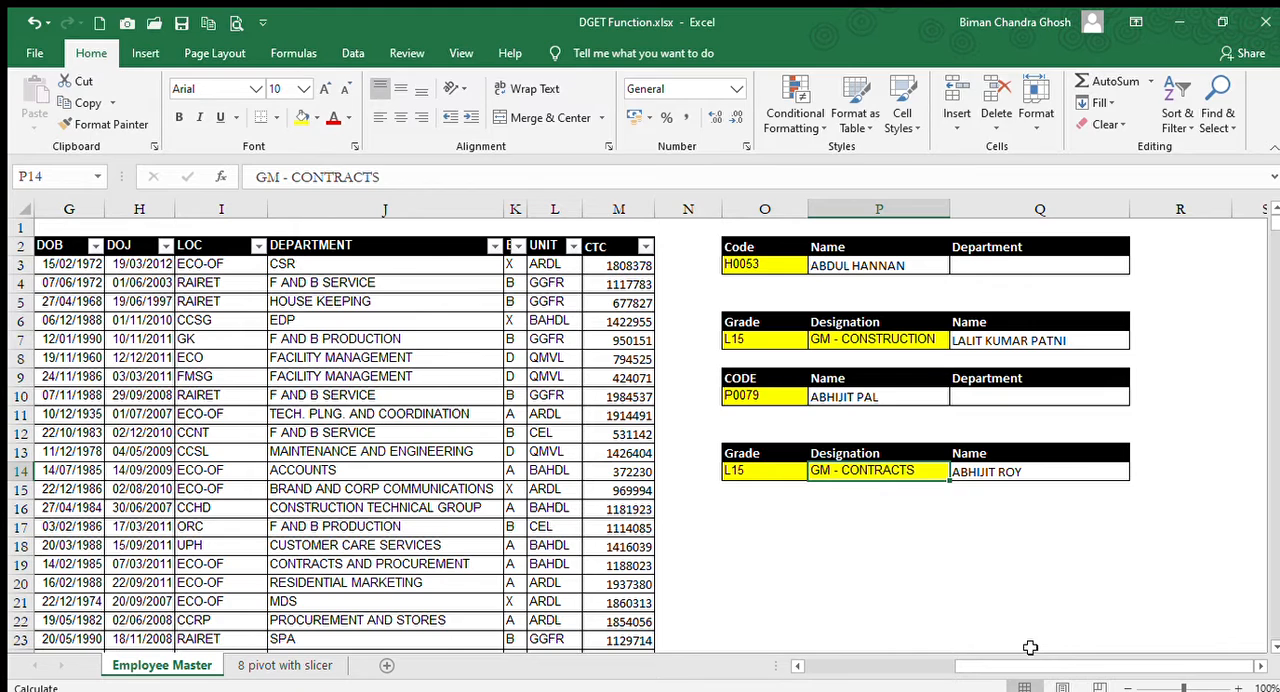
{"action": "type", "text": "GM "}
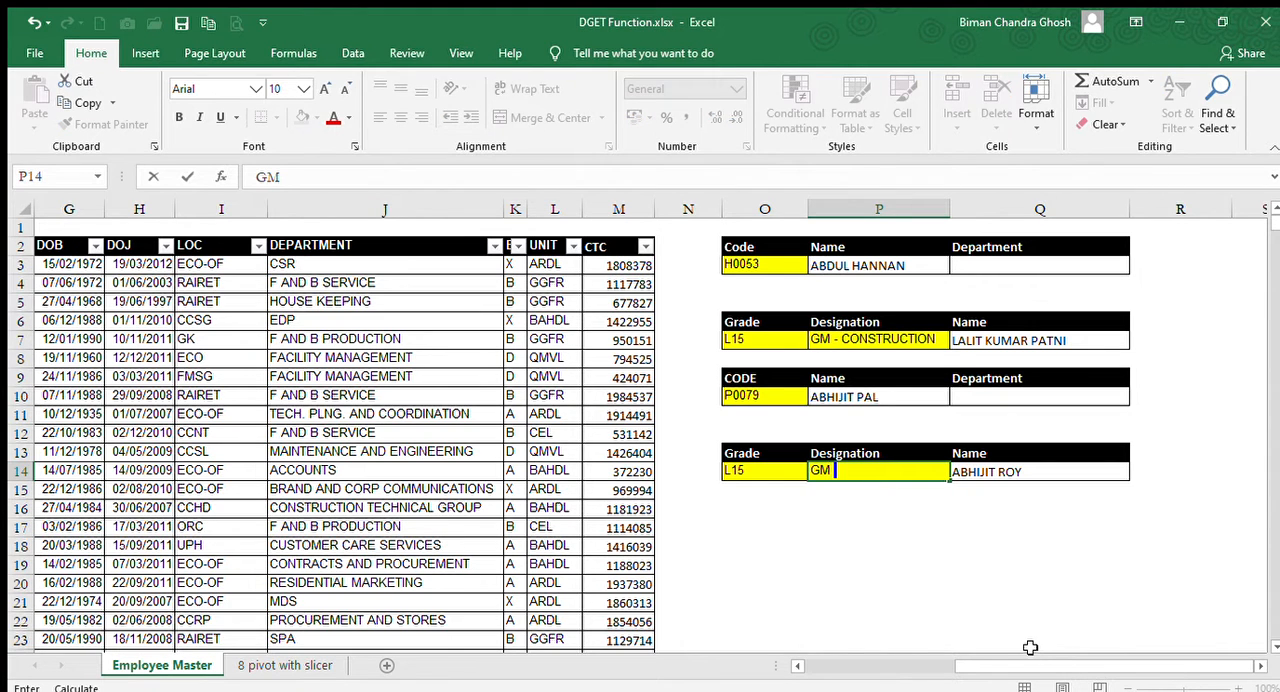
{"action": "type", "text": "- PROJECTS"}
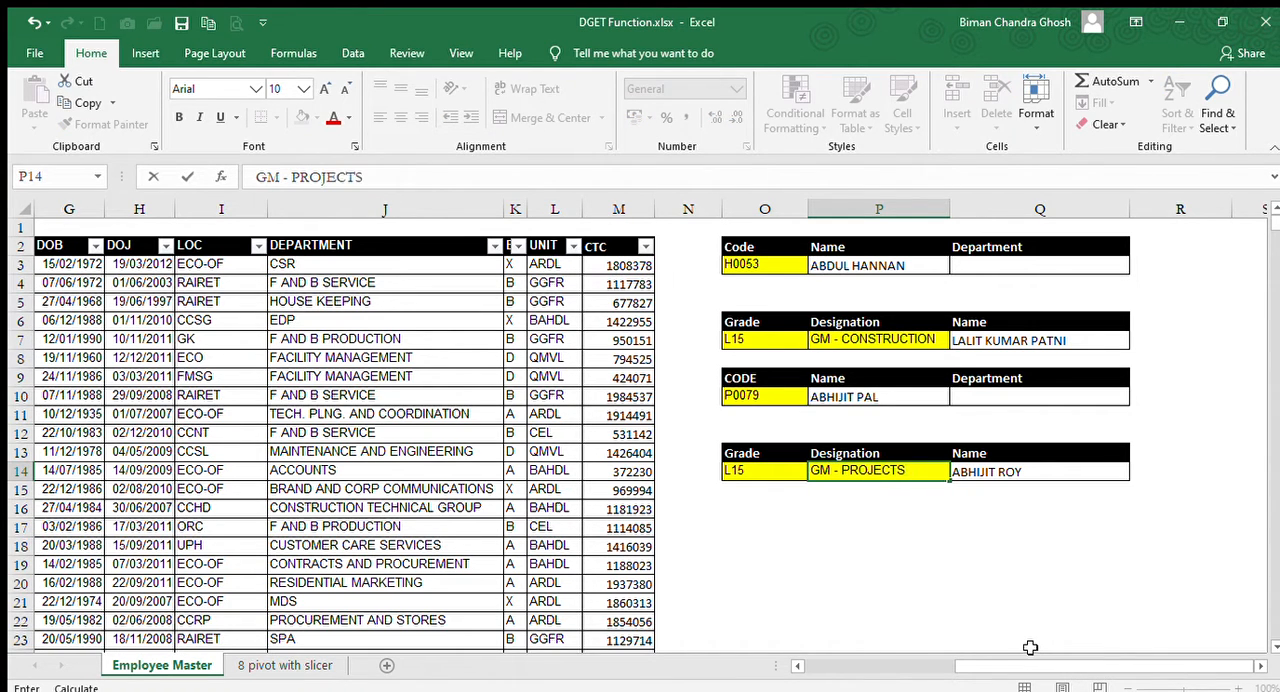
{"action": "key", "text": "Return"}
{"action": "key", "text": "Up"}
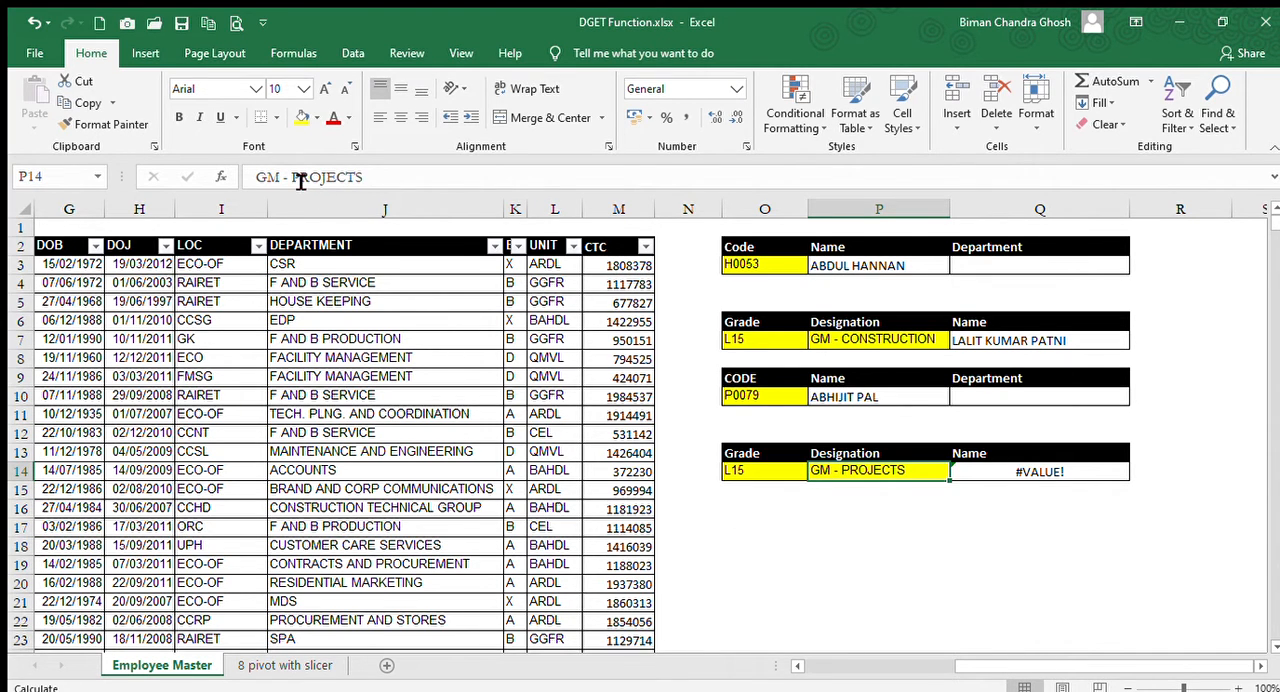
Remove the word PROJECTS from the designation criterion in P14, leaving only GM -.
{"action": "left_click_drag", "start_coordinate": [292, 177], "coordinate": [500, 187]}
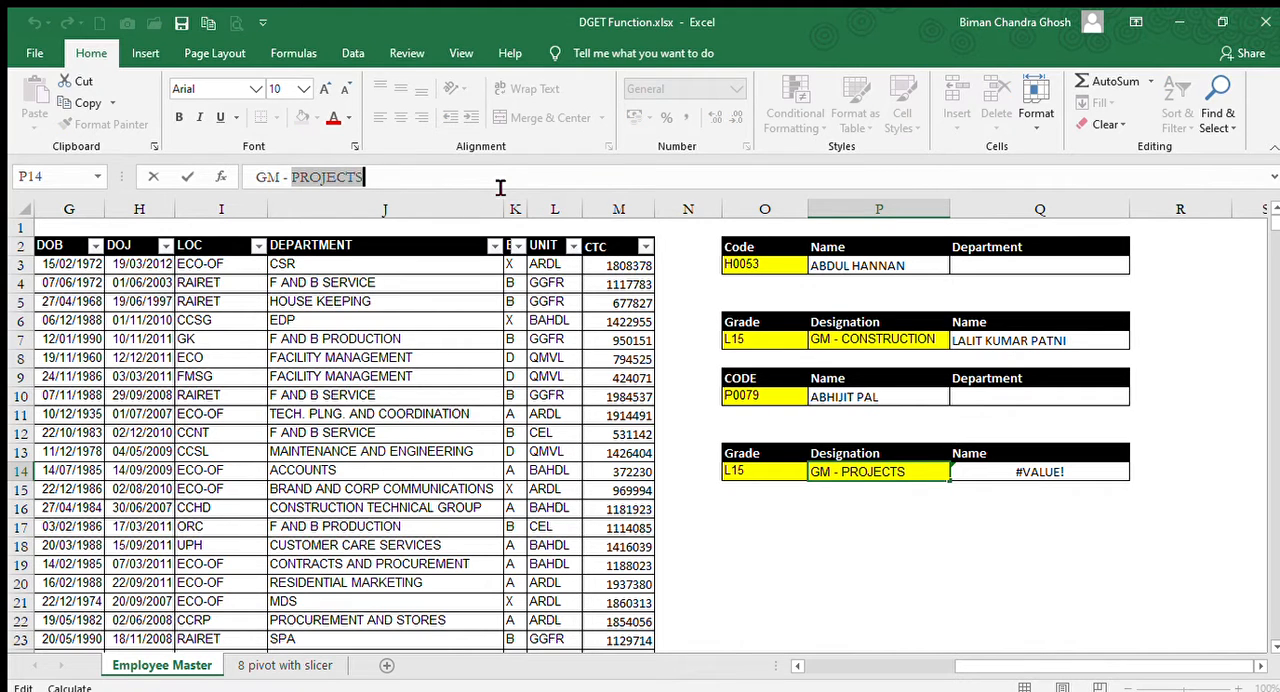
{"action": "key", "text": "BackSpace"}
{"action": "key", "text": "Return"}
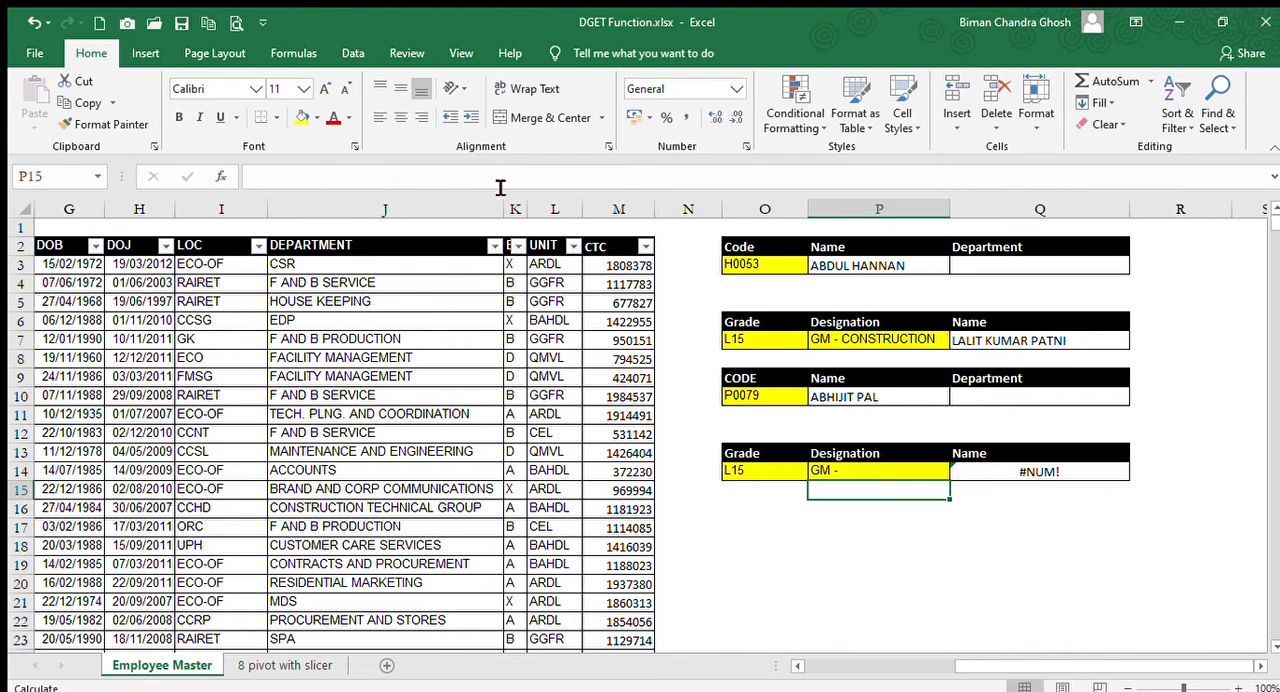
{"action": "key", "text": "Up"}
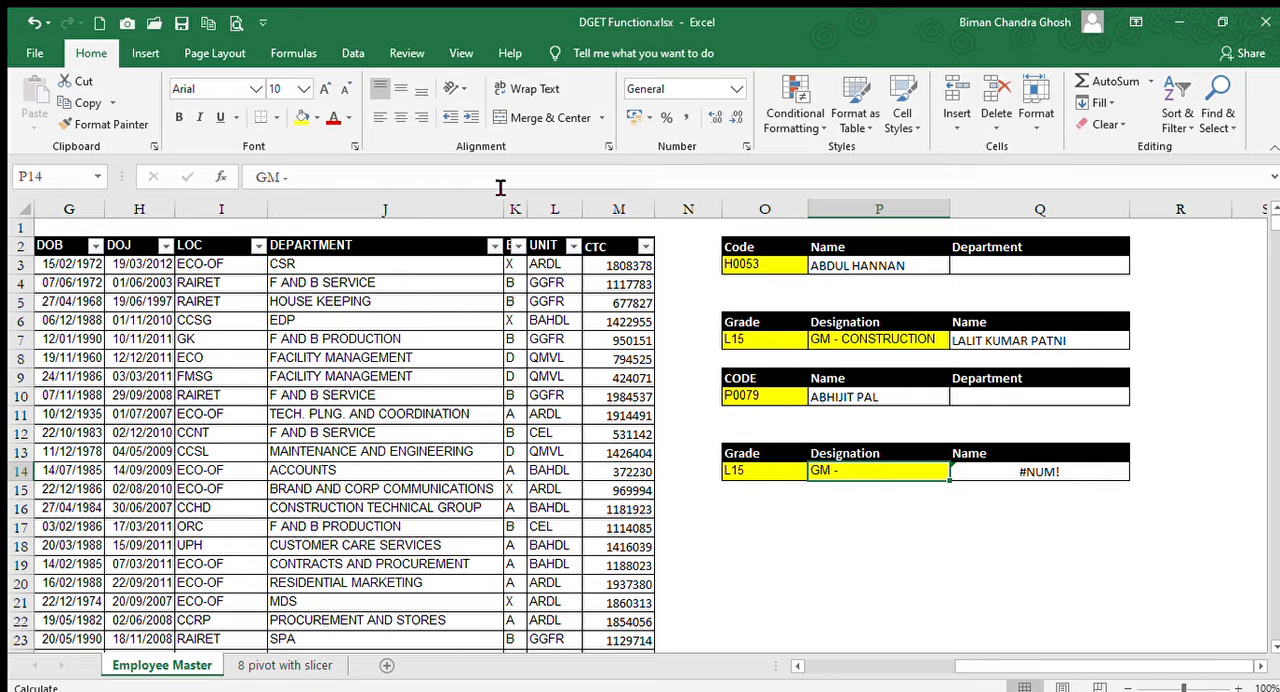
Enter the partial designation GM - CON as the criterion in P14.
{"action": "type", "text": "GM -"}
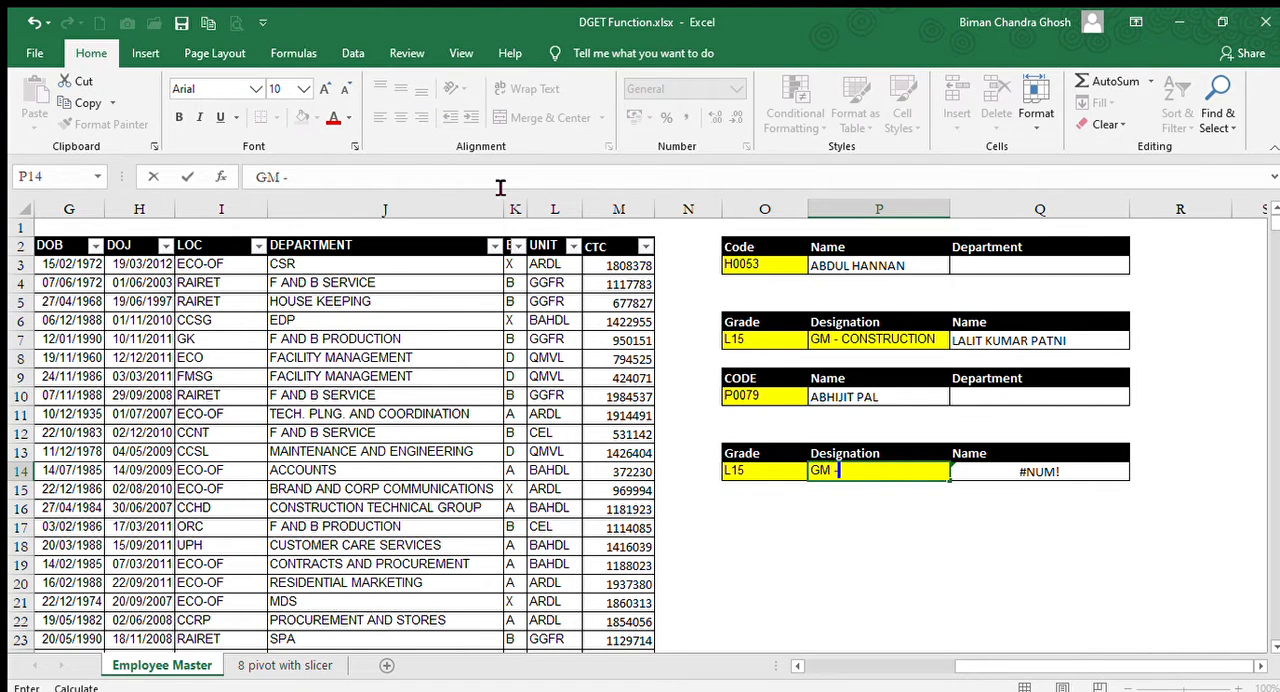
{"action": "type", "text": " CON"}
{"action": "key", "text": "Return"}
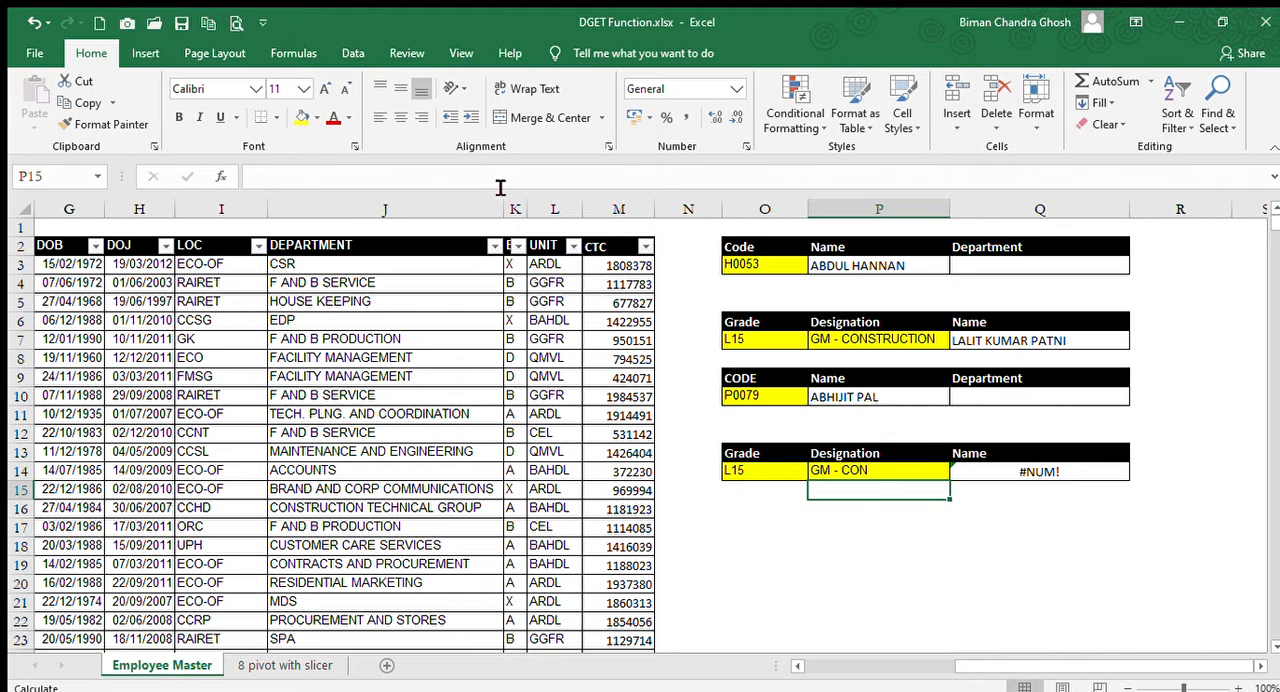
{"action": "key", "text": "Up"}
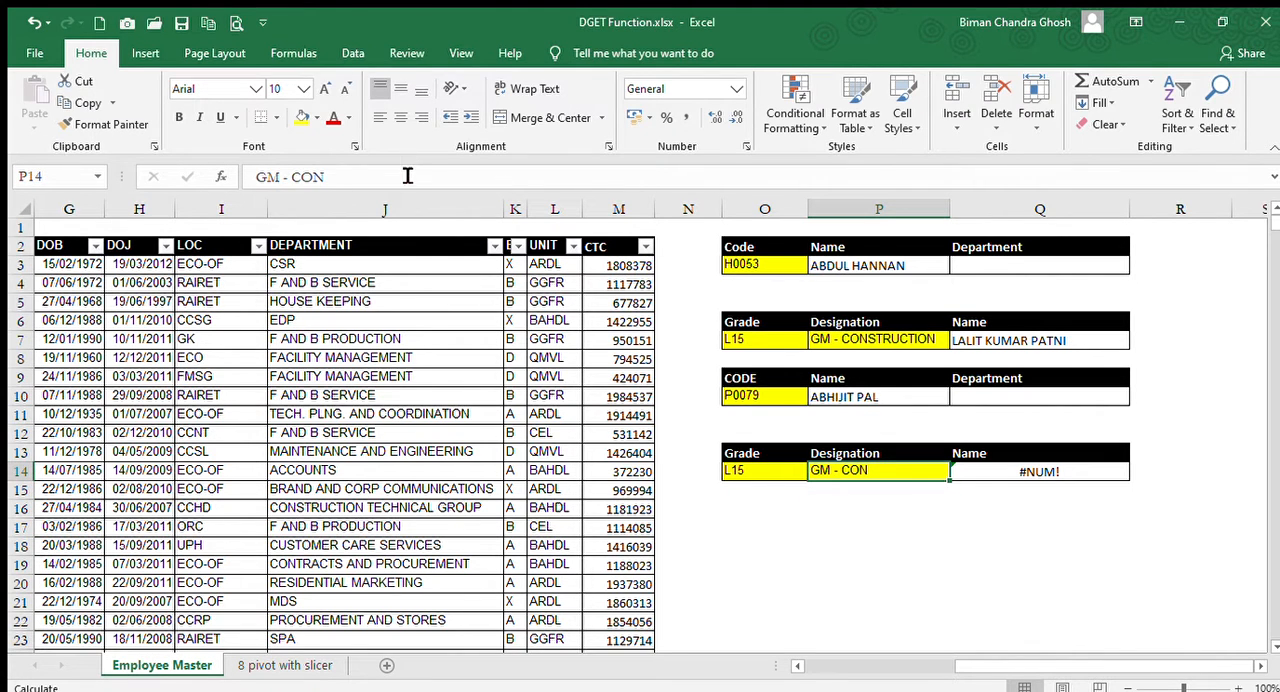
Extend the partial designation criterion in P14 to GM - CONS.
{"action": "left_click", "coordinate": [407, 176]}
{"action": "type", "text": "S"}
{"action": "key", "text": "Return"}
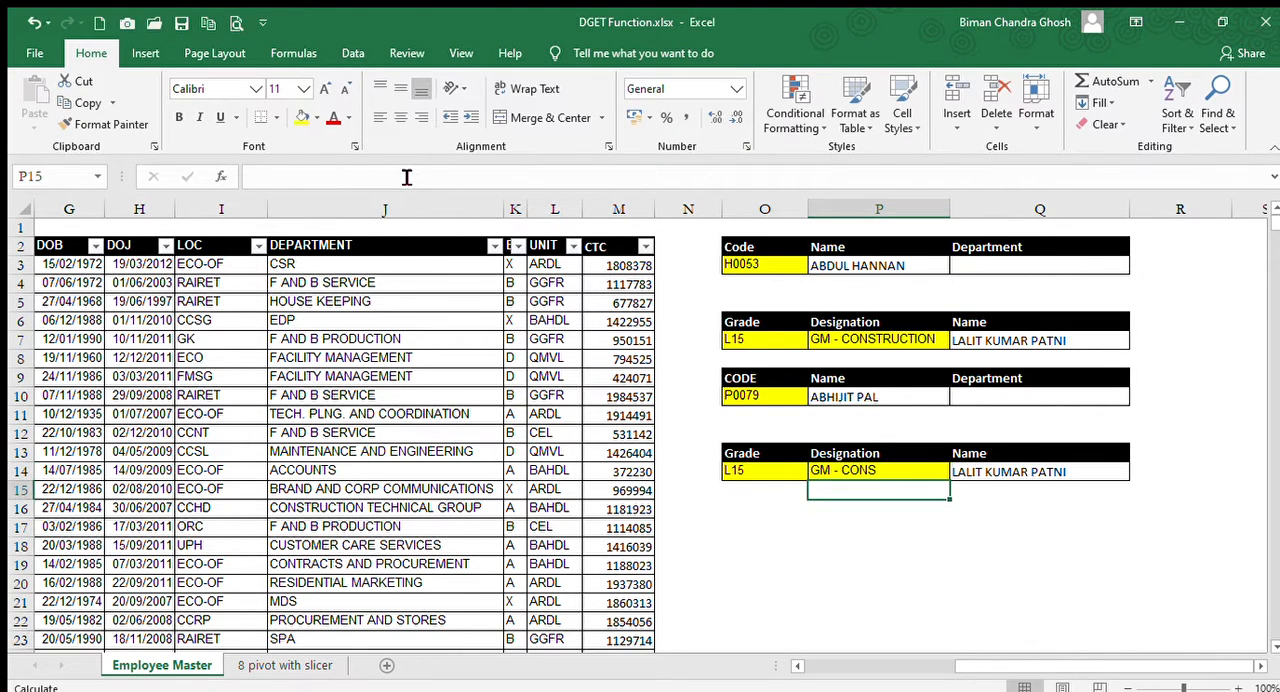
{"action": "key", "text": "Up"}
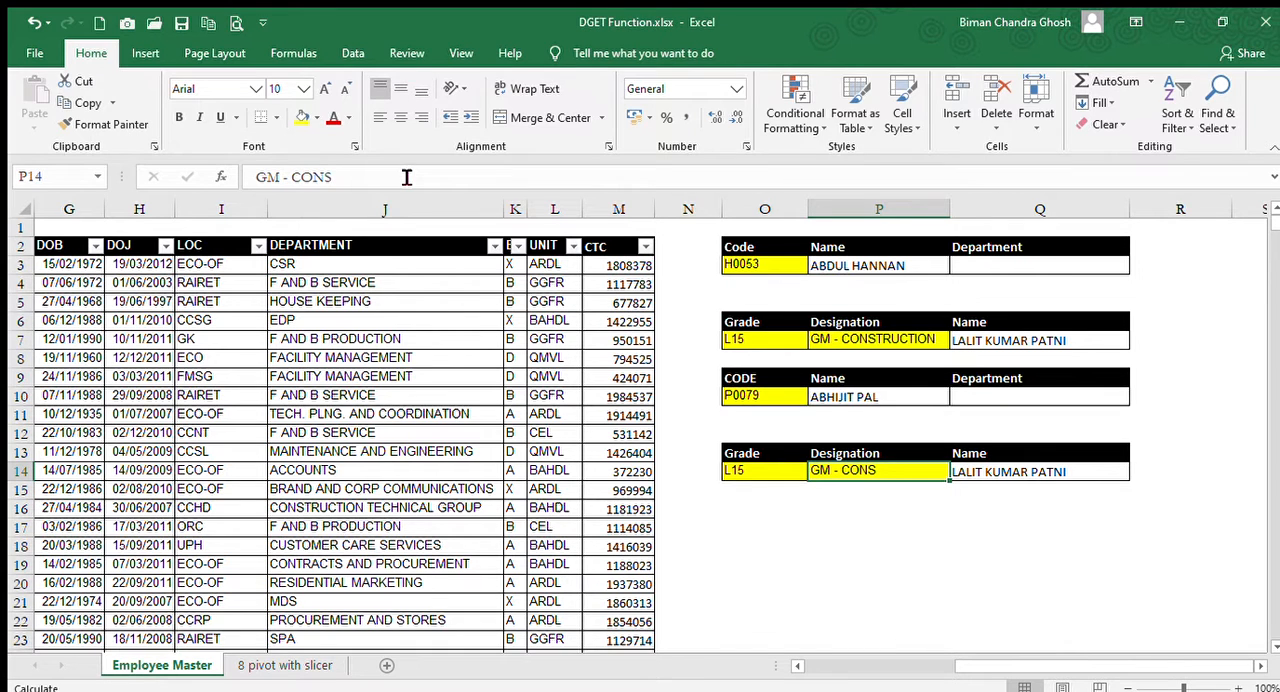
Examine the grade and designation criteria in O14 and P14 alongside the DGET formula in Q14.
{"action": "key", "text": "Left"}
{"action": "key", "text": "Right"}
{"action": "key", "text": "Right"}
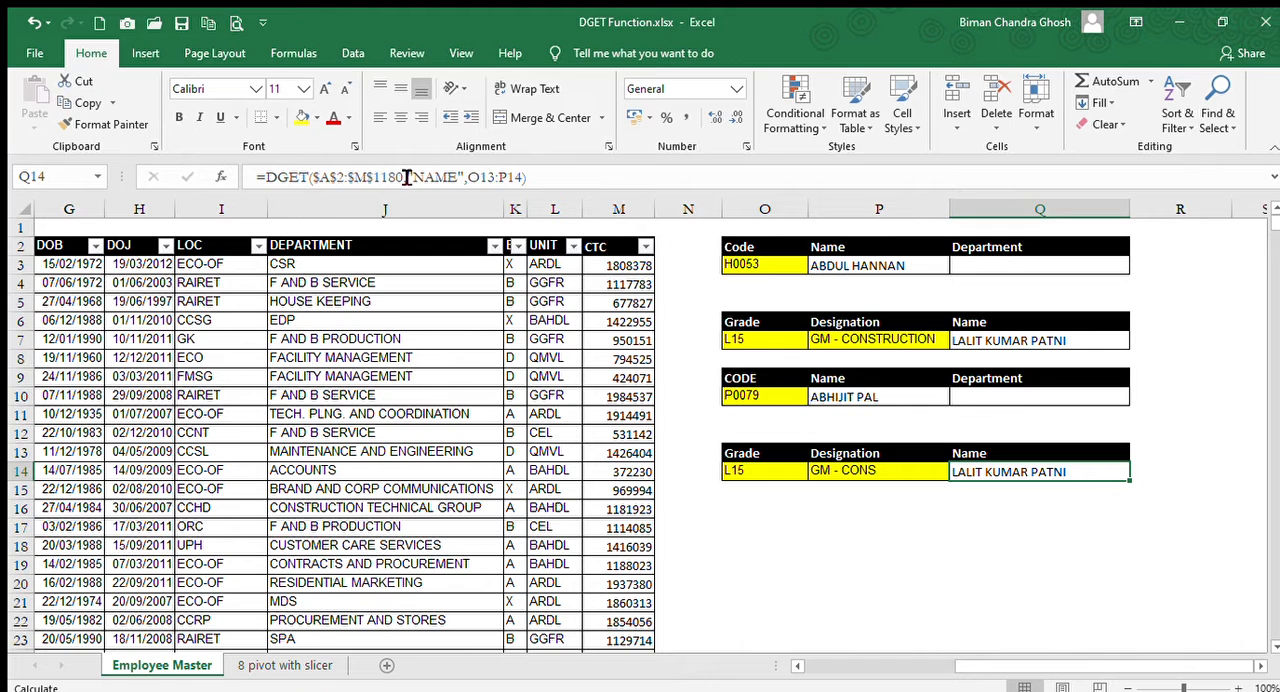
{"action": "key", "text": "Left"}
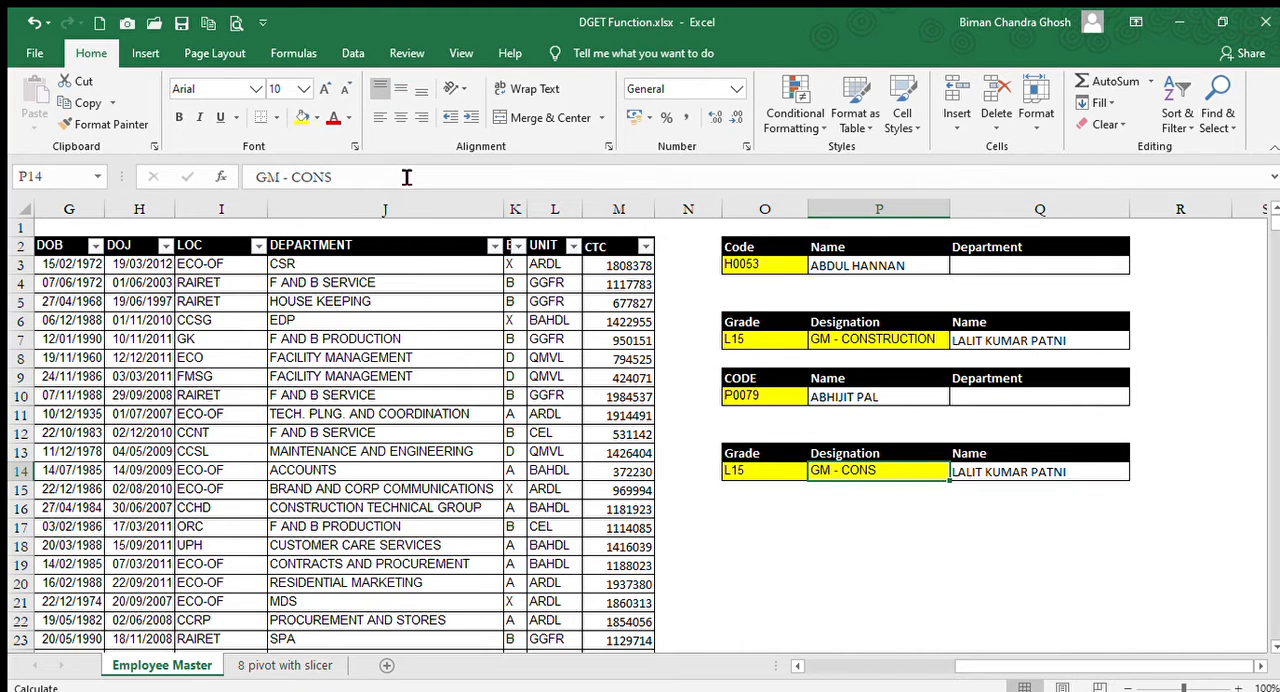
{"action": "key", "text": "Left"}
{"action": "key", "text": "Right"}
{"action": "key", "text": "Left"}
{"action": "key", "text": "Right"}
{"action": "key", "text": "Right"}
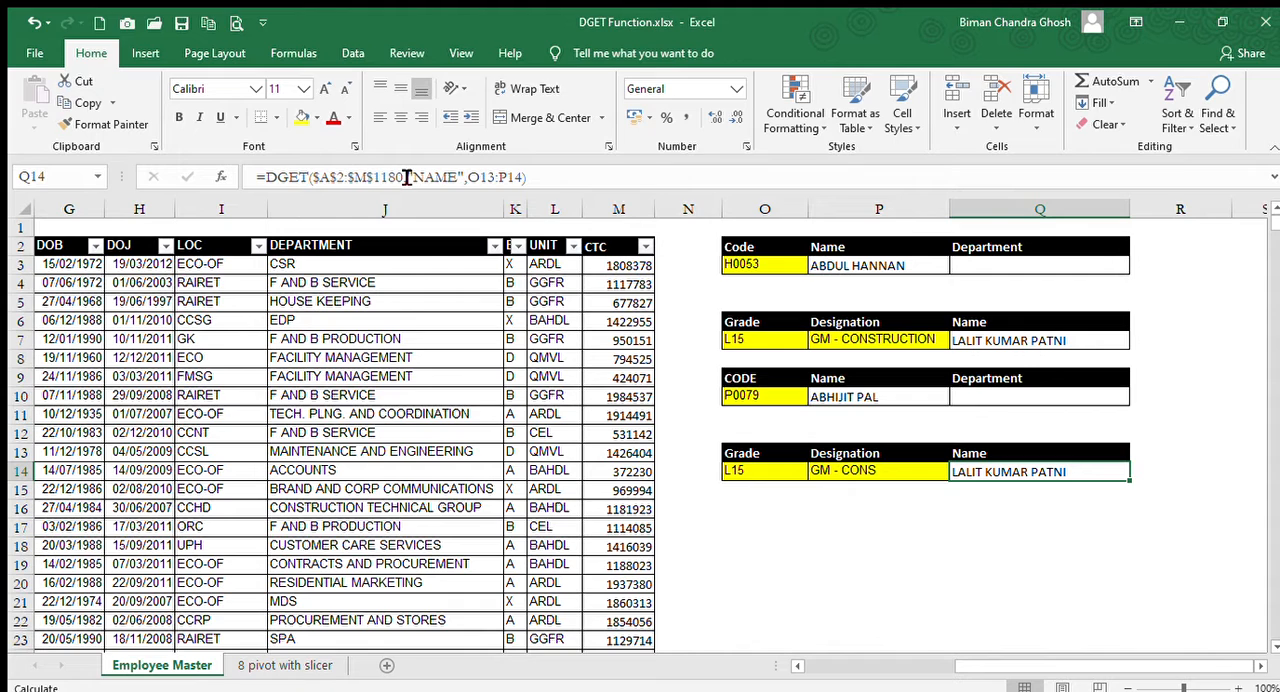
Replace the designation criterion in P14 with the partial text GM - CONT.
{"action": "key", "text": "Left"}
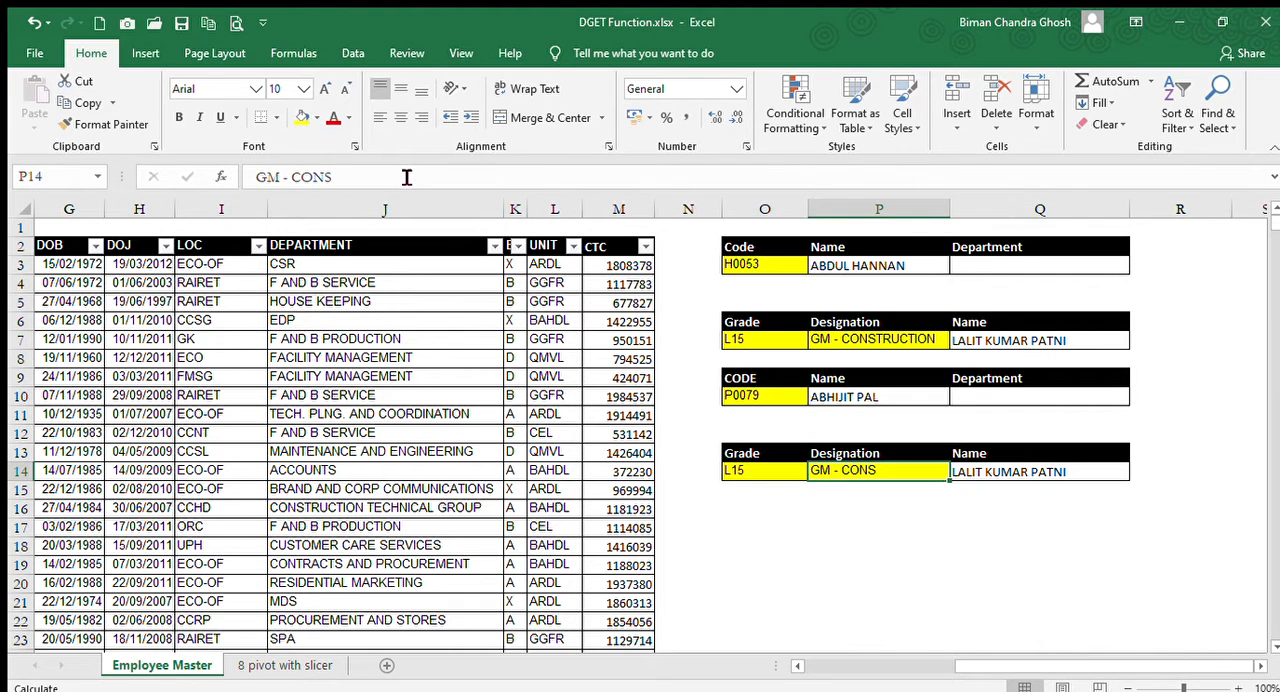
{"action": "type", "text": "G"}
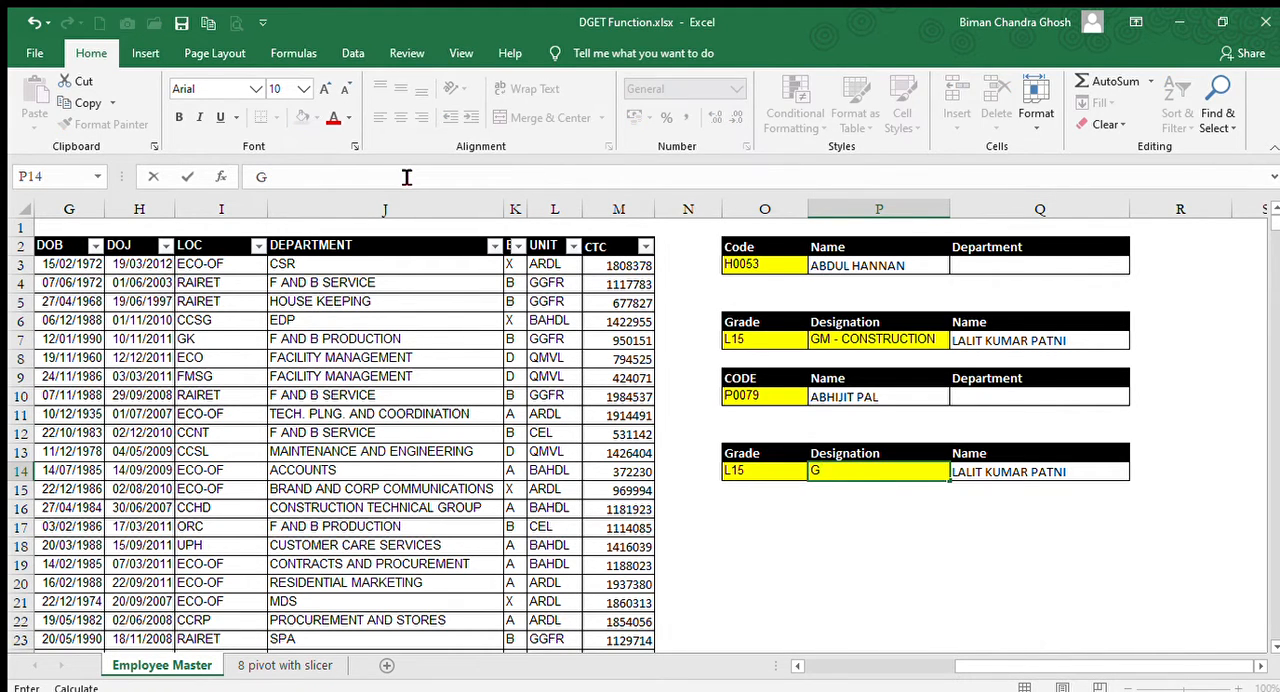
{"action": "type", "text": "M - CONST"}
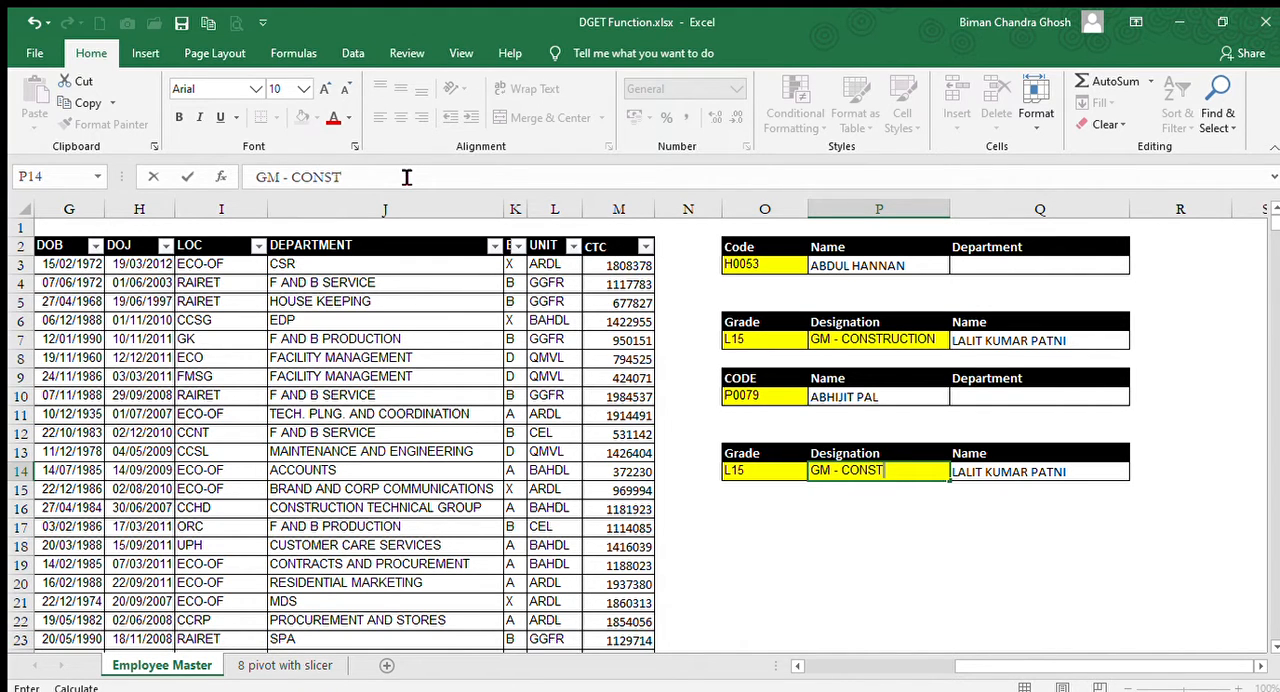
{"action": "key", "text": "BackSpace"}
{"action": "key", "text": "BackSpace"}
{"action": "type", "text": "T"}
{"action": "key", "text": "Return"}
{"action": "key", "text": "Up"}
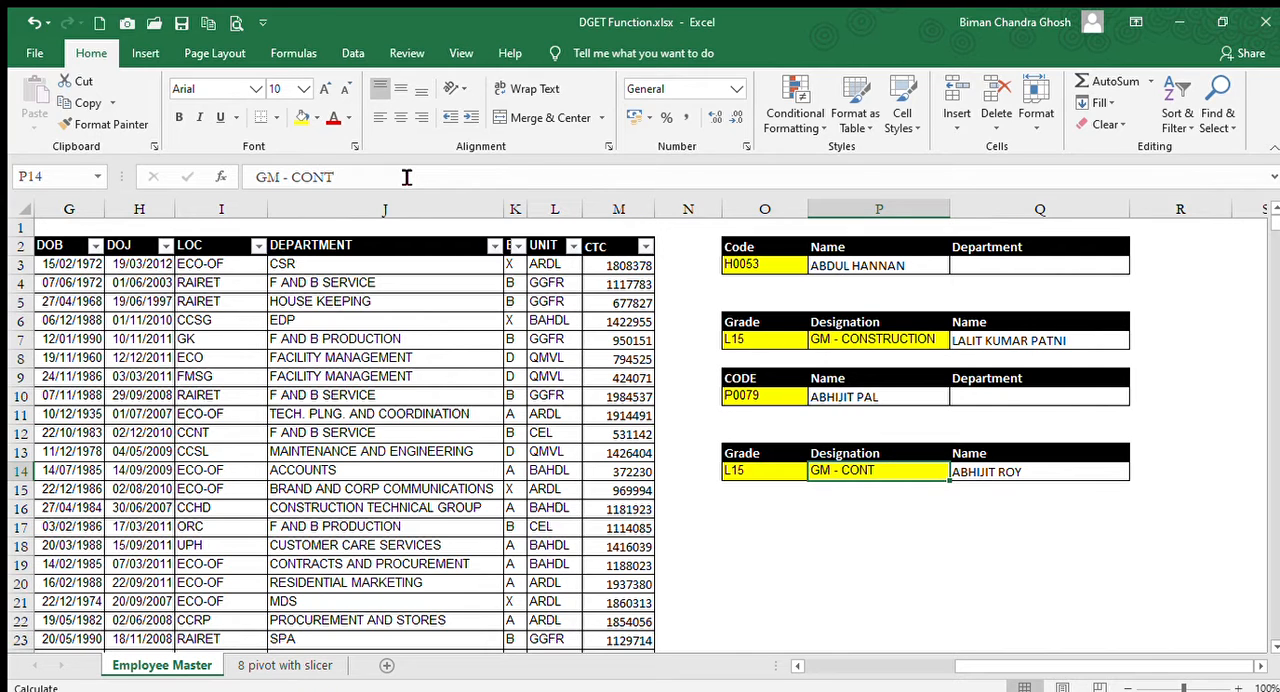
Review the grade criterion in O14 and the shortened designation criterion in P14.
{"action": "key", "text": "Left"}
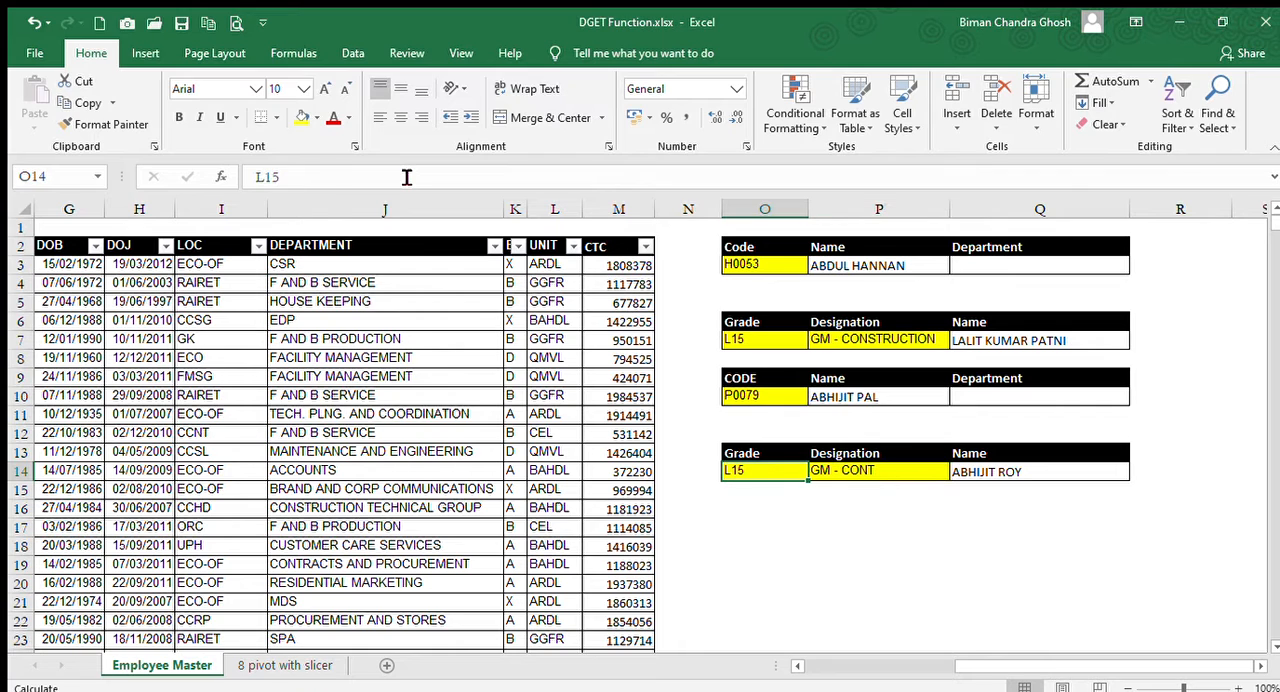
{"action": "key", "text": "Right"}
{"action": "key", "text": "Left"}
{"action": "key", "text": "Right"}
{"action": "key", "text": "Left"}
{"action": "key", "text": "Left"}
{"action": "key", "text": "Right"}
{"action": "key", "text": "Right"}
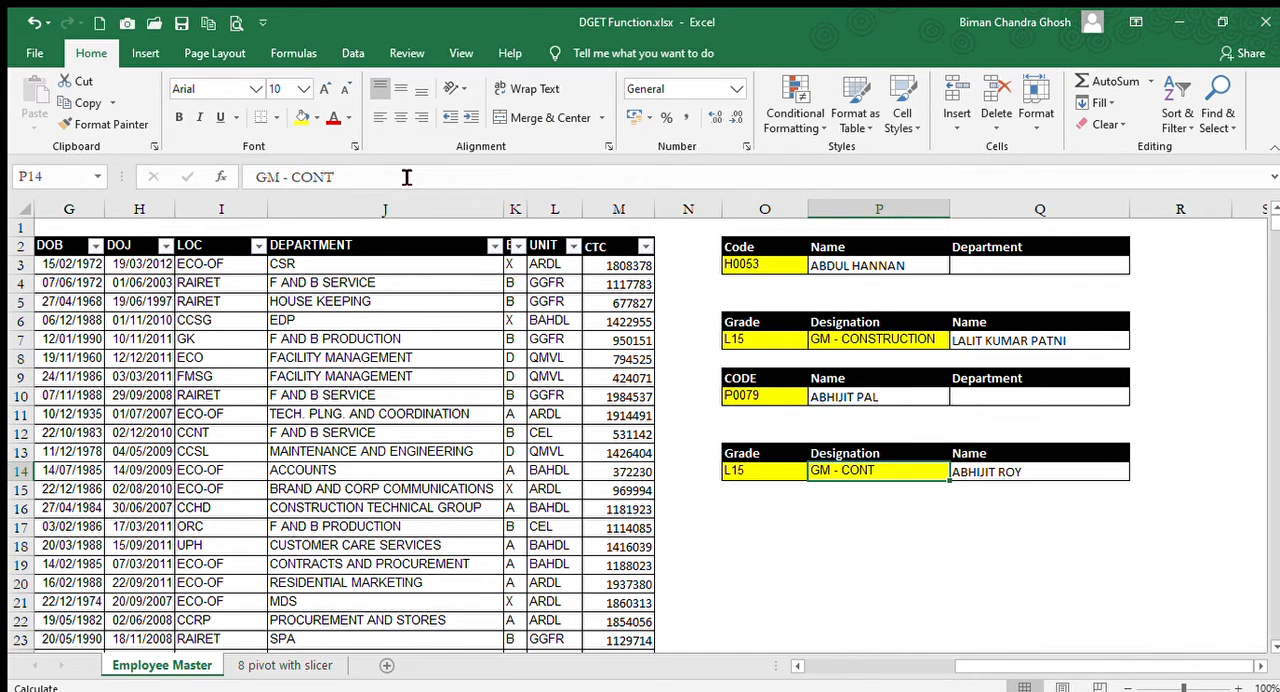
Look across the employee table's columns in row 14, including code, grade and designation, and return to the lookup blocks.
{"action": "key", "text": "Left"}
{"action": "key", "text": "Left"}
{"action": "key", "text": "Left"}
{"action": "key", "text": "Left"}
{"action": "key", "text": "Left"}
{"action": "key", "text": "Left"}
{"action": "key", "text": "Left"}
{"action": "key", "text": "Left"}
{"action": "key", "text": "Left"}
{"action": "key", "text": "Left"}
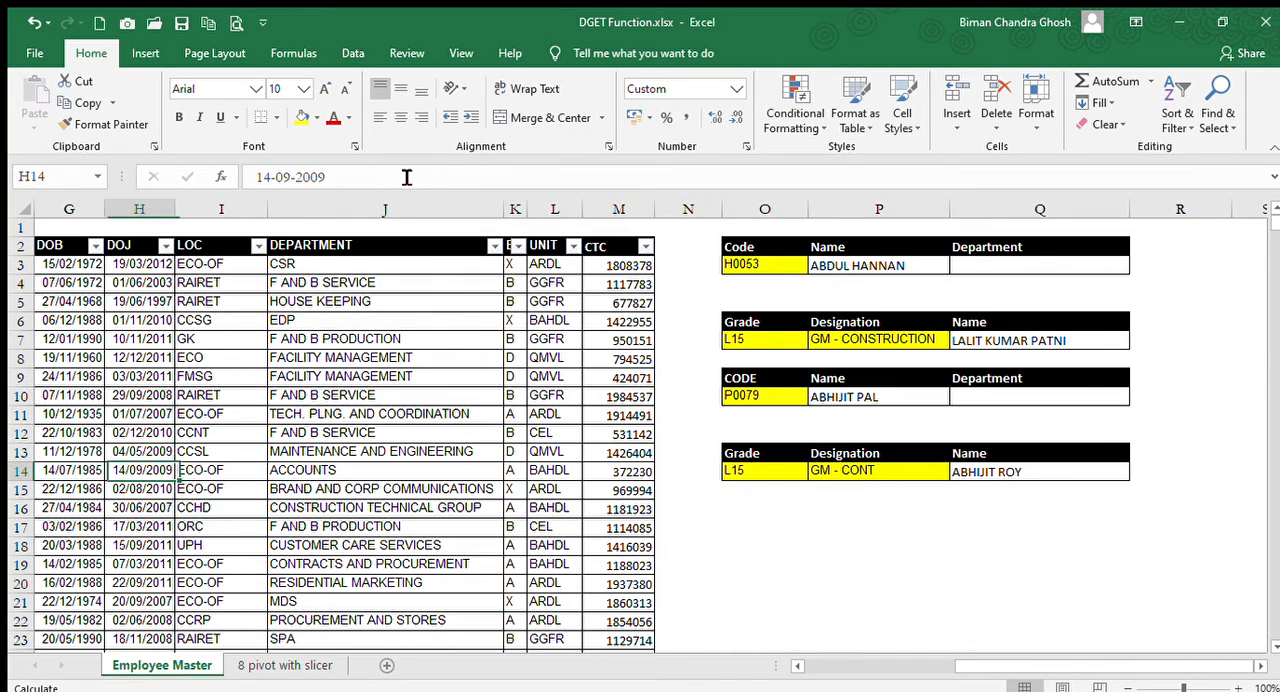
{"action": "key", "text": "Home"}
{"action": "key", "text": "Right"}
{"action": "key", "text": "Right"}
{"action": "key", "text": "Right"}
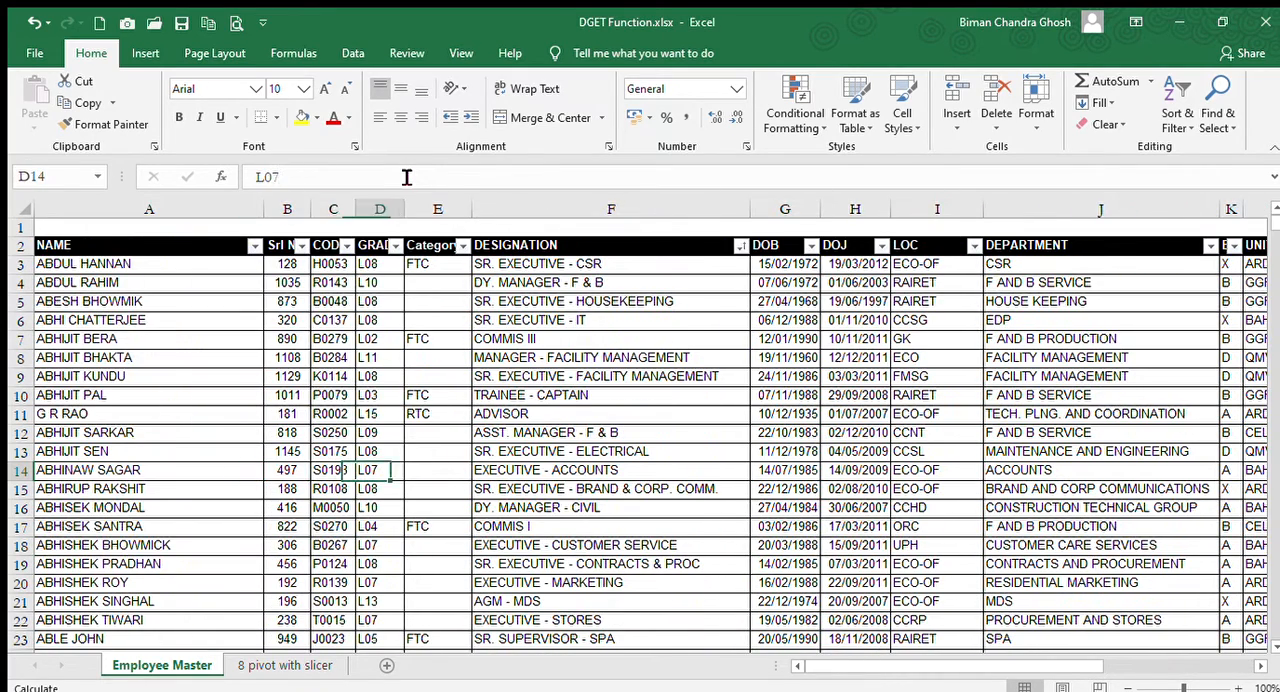
{"action": "key", "text": "Right"}
{"action": "key", "text": "Right"}
{"action": "key", "text": "Right"}
{"action": "key", "text": "Right"}
{"action": "key", "text": "Right"}
{"action": "key", "text": "Right"}
{"action": "key", "text": "Right"}
{"action": "key", "text": "Right"}
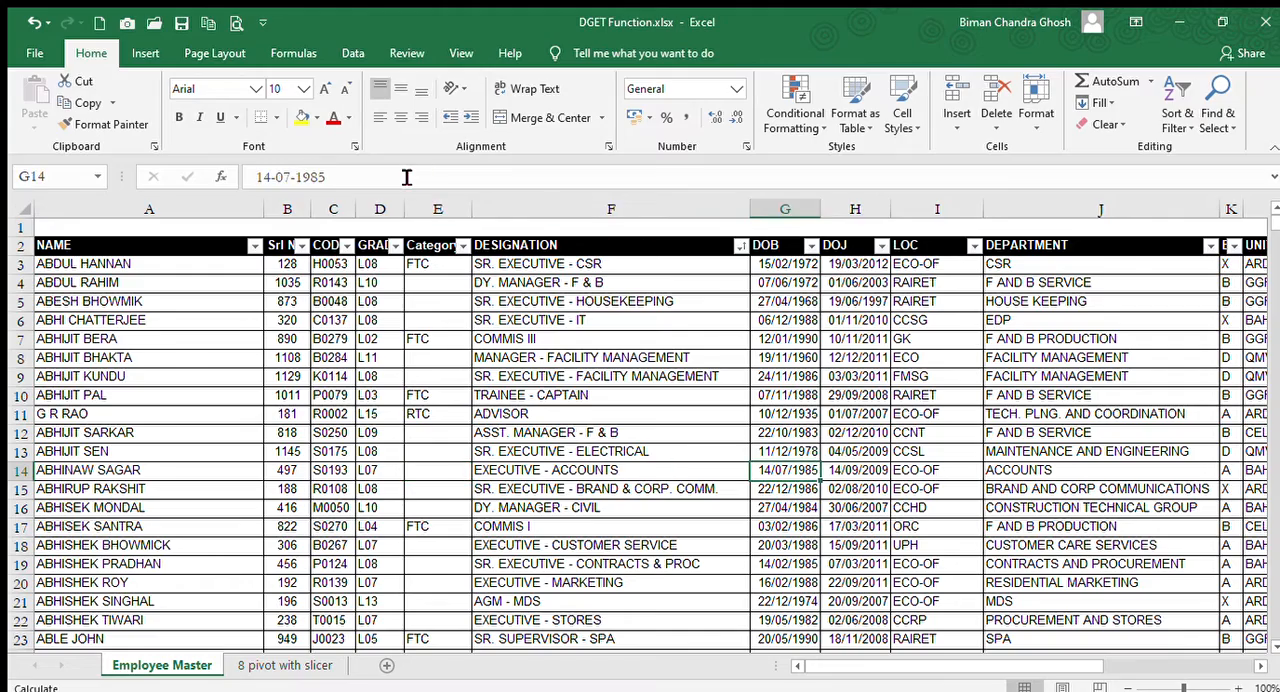
{"action": "key", "text": "Right"}
{"action": "key", "text": "Right"}
{"action": "key", "text": "Right"}
{"action": "key", "text": "Right"}
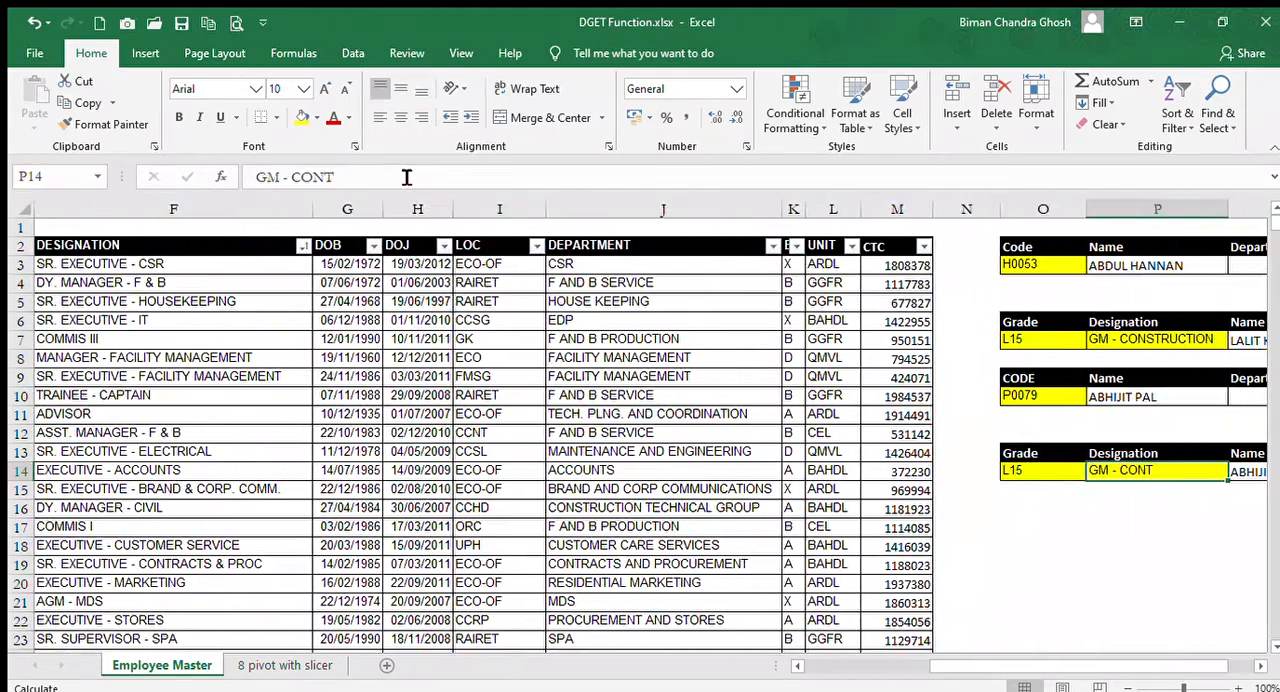
{"action": "key", "text": "Left"}
{"action": "key", "text": "Left"}
{"action": "key", "text": "Left"}
{"action": "key", "text": "Left"}
{"action": "key", "text": "Left"}
{"action": "key", "text": "Left"}
{"action": "key", "text": "Left"}
{"action": "key", "text": "Left"}
{"action": "key", "text": "Left"}
{"action": "key", "text": "Left"}
{"action": "key", "text": "Left"}
{"action": "key", "text": "Left"}
{"action": "key", "text": "Left"}
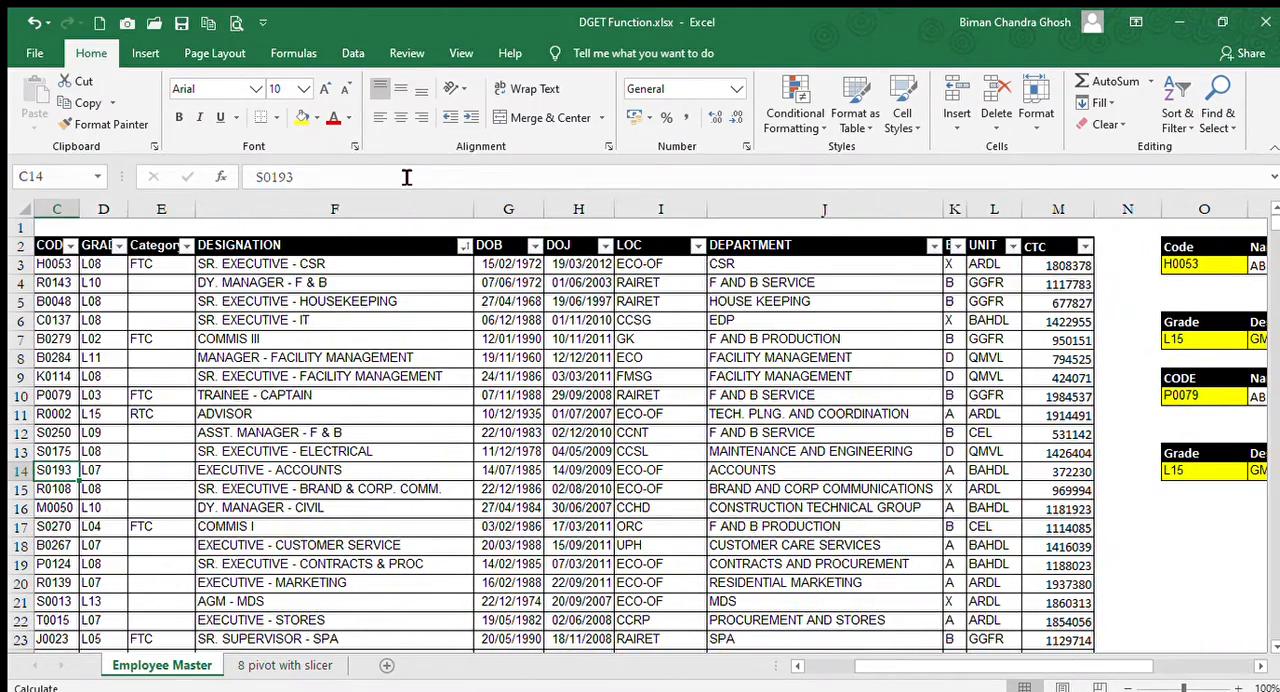
{"action": "key", "text": "Right"}
{"action": "key", "text": "Right"}
{"action": "key", "text": "Right"}
{"action": "key", "text": "Right"}
{"action": "key", "text": "Right"}
{"action": "key", "text": "Right"}
{"action": "key", "text": "Right"}
{"action": "key", "text": "Right"}
{"action": "key", "text": "Right"}
{"action": "key", "text": "Right"}
{"action": "key", "text": "Right"}
{"action": "key", "text": "Right"}
{"action": "key", "text": "Right"}
{"action": "key", "text": "Right"}
{"action": "key", "text": "Right"}
{"action": "key", "text": "Right"}
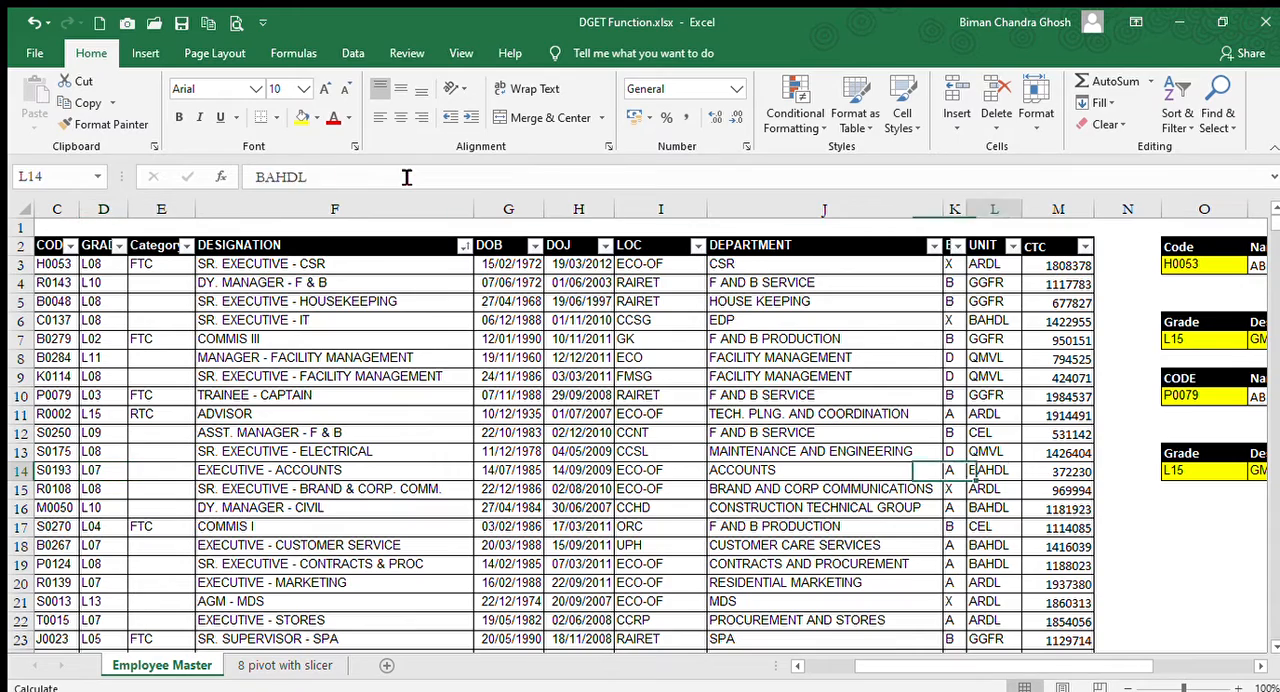
{"action": "key", "text": "Left"}
{"action": "key", "text": "Left"}
{"action": "key", "text": "Left"}
{"action": "key", "text": "Up"}
{"action": "key", "text": "Up"}
{"action": "key", "text": "Up"}
{"action": "key", "text": "Up"}
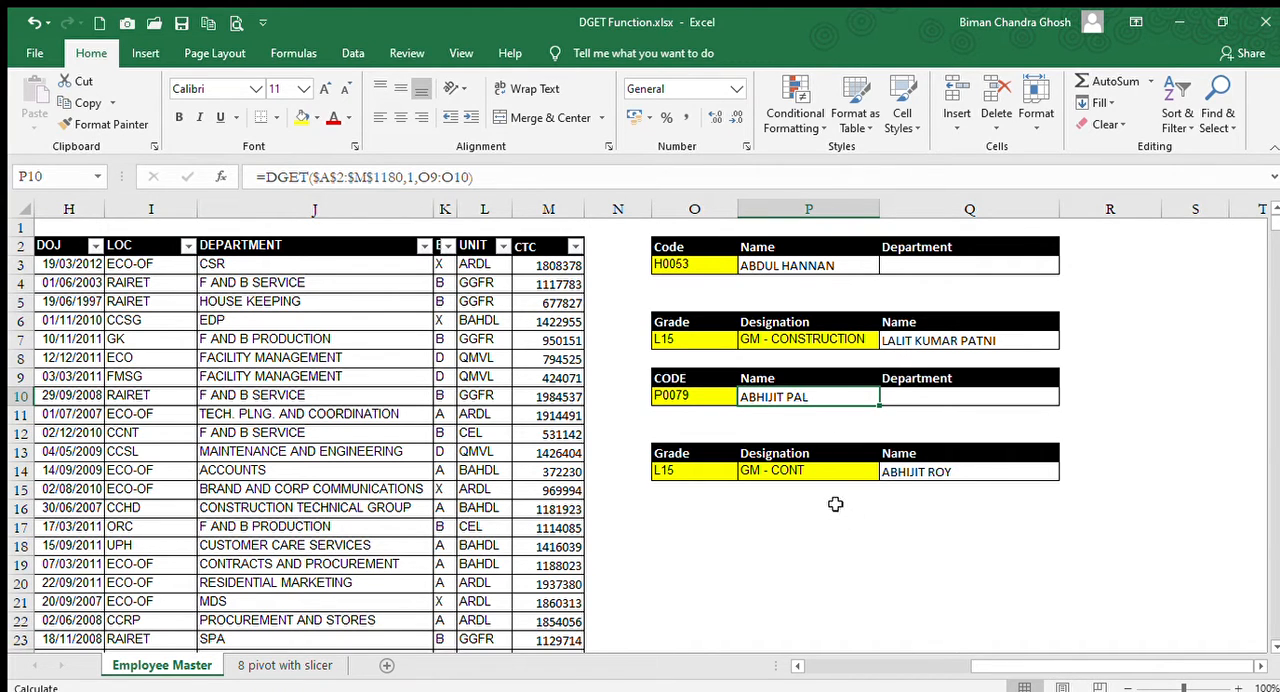
Fill the lookup row O14:Q14 down into row 15 and clear the copied grade and designation in O15:P15.
{"action": "left_click_drag", "start_coordinate": [690, 470], "coordinate": [1058, 495]}
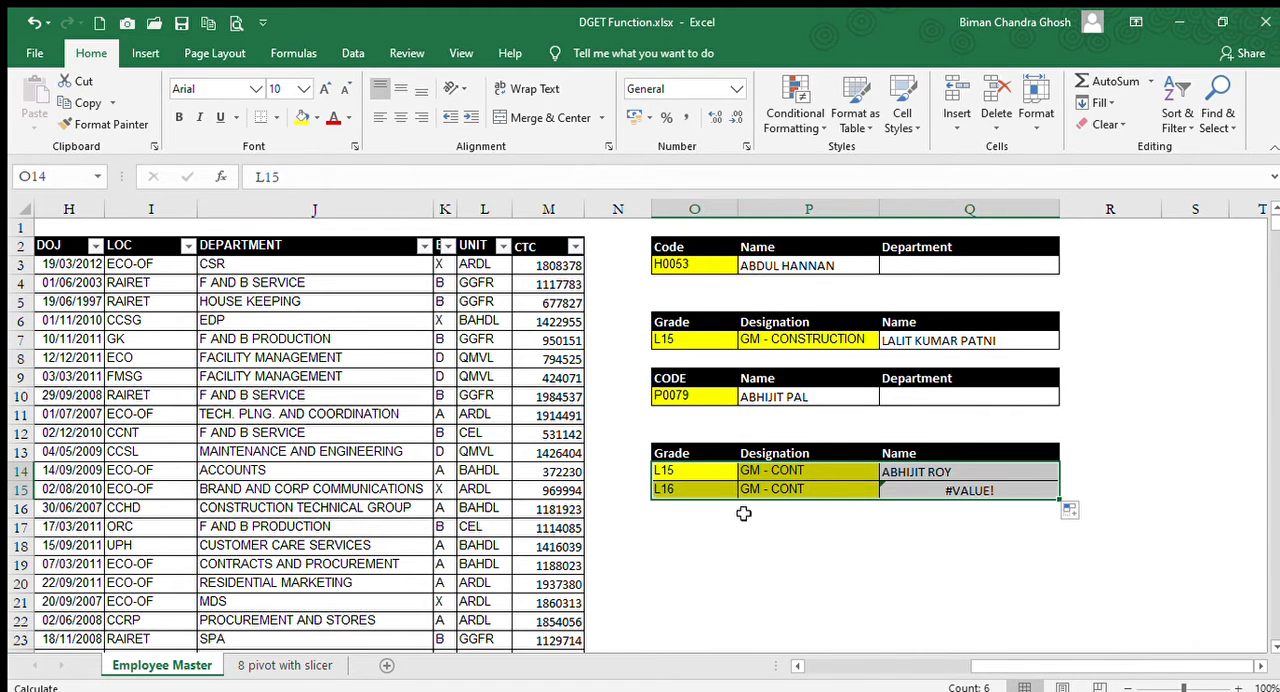
{"action": "left_click_drag", "start_coordinate": [678, 452], "coordinate": [791, 473]}
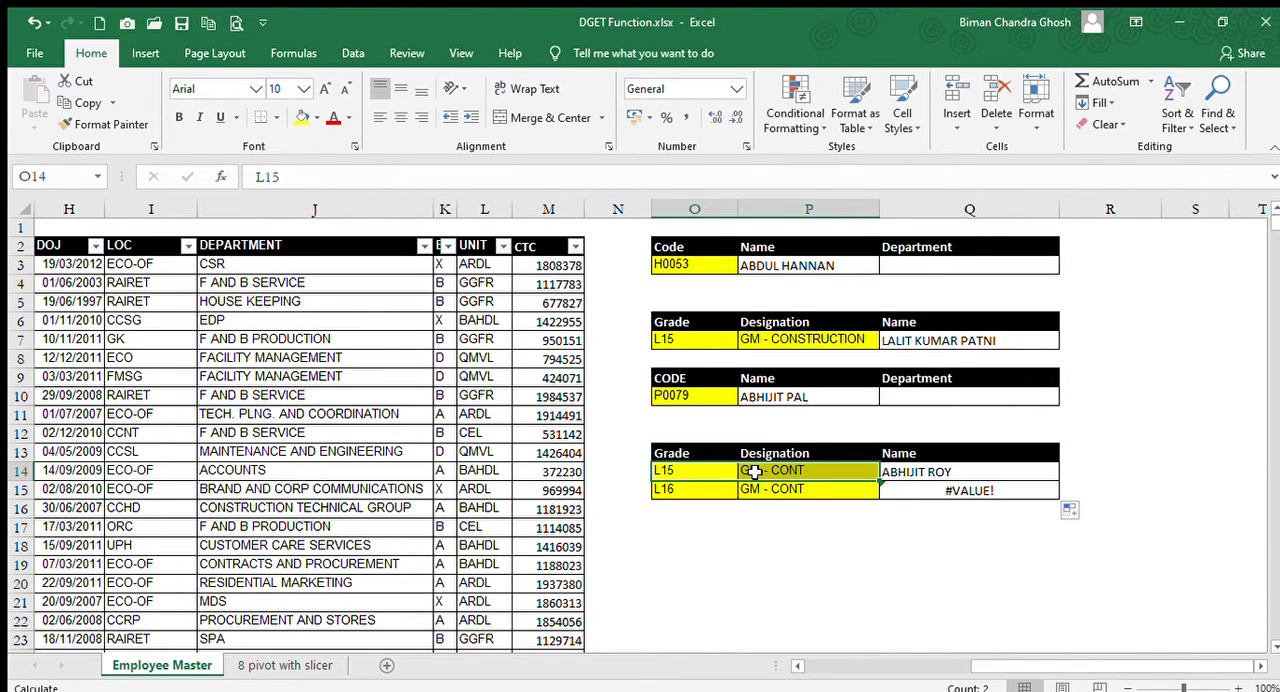
{"action": "left_click_drag", "start_coordinate": [667, 489], "coordinate": [759, 490]}
{"action": "key", "text": "Delete"}
{"action": "key", "text": "Right"}
{"action": "key", "text": "Right"}
{"action": "key", "text": "Right"}
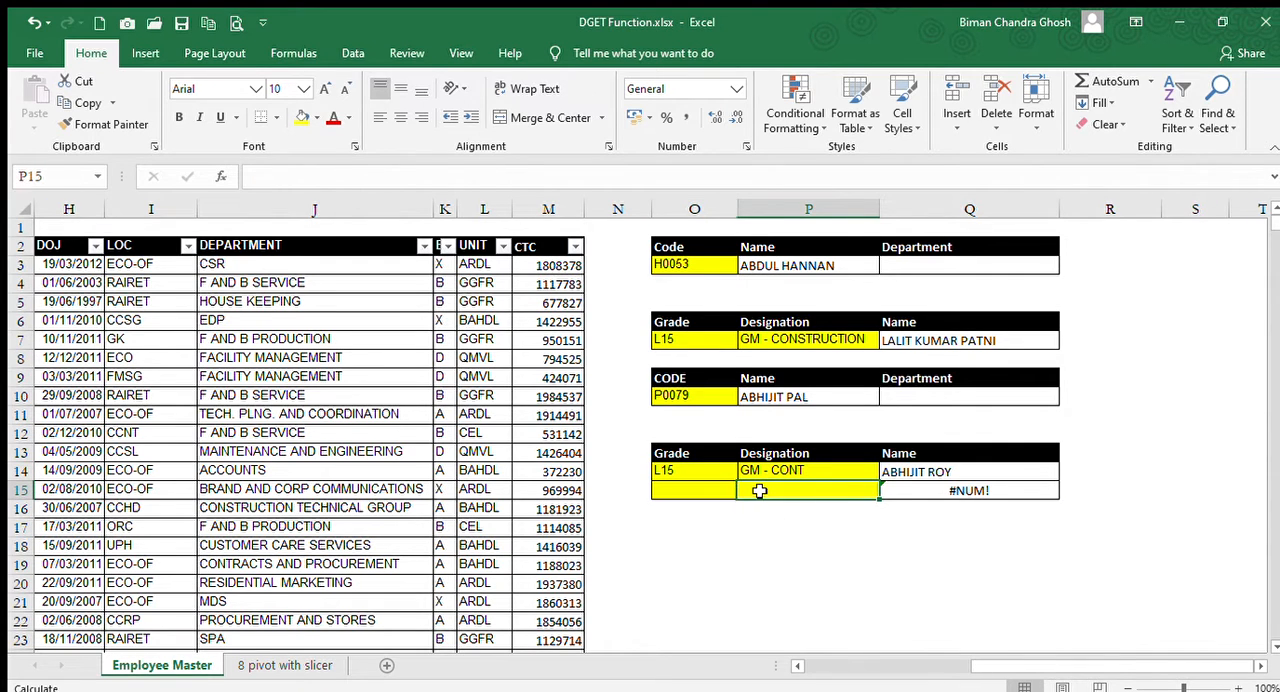
Copy the plain formatting of the empty cell R15 onto O15:Q15 with Format Painter.
{"action": "key", "text": "Left"}
{"action": "key", "text": "Left"}
{"action": "key", "text": "Left"}
{"action": "key", "text": "Left"}
{"action": "key", "text": "Right"}
{"action": "key", "text": "Right"}
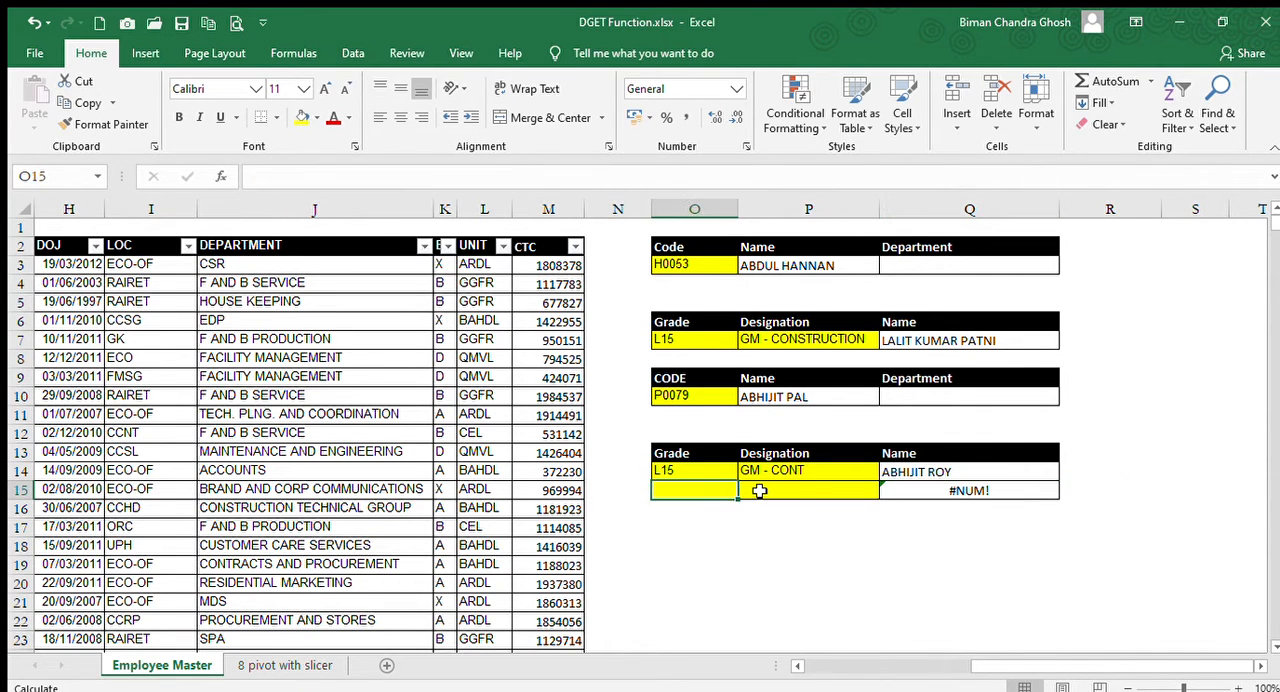
{"action": "key", "text": "Right"}
{"action": "key", "text": "Right"}
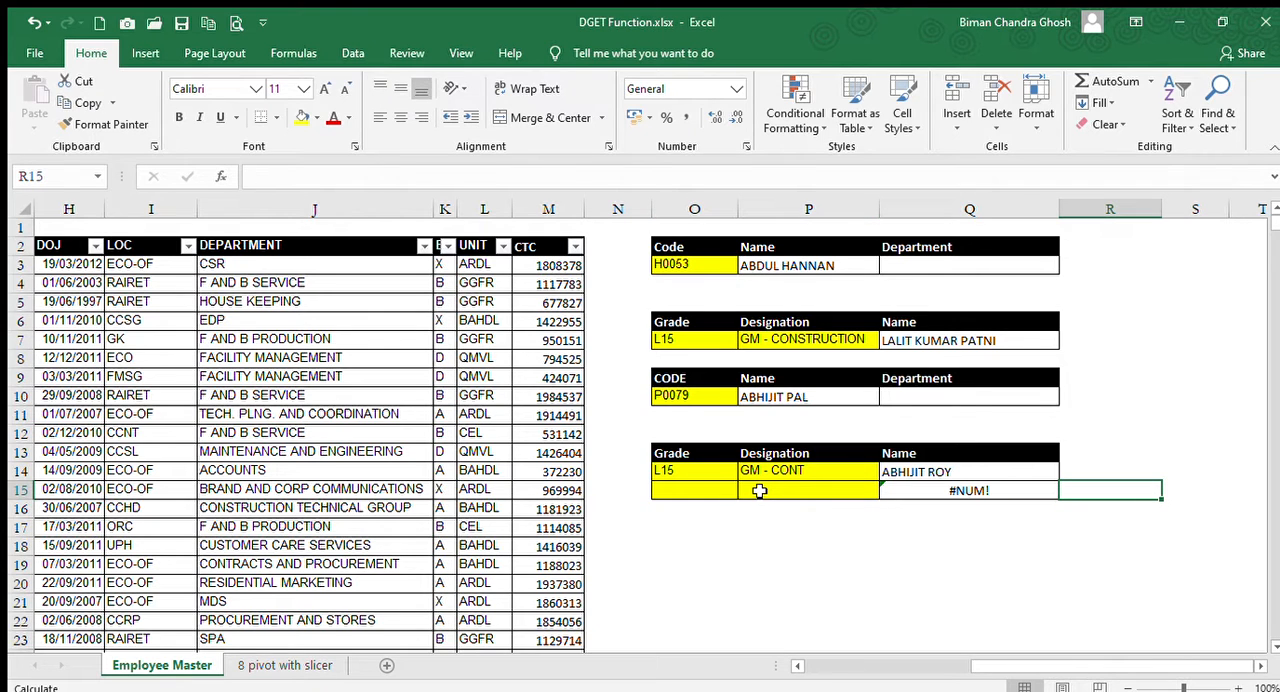
{"action": "left_click", "coordinate": [104, 124]}
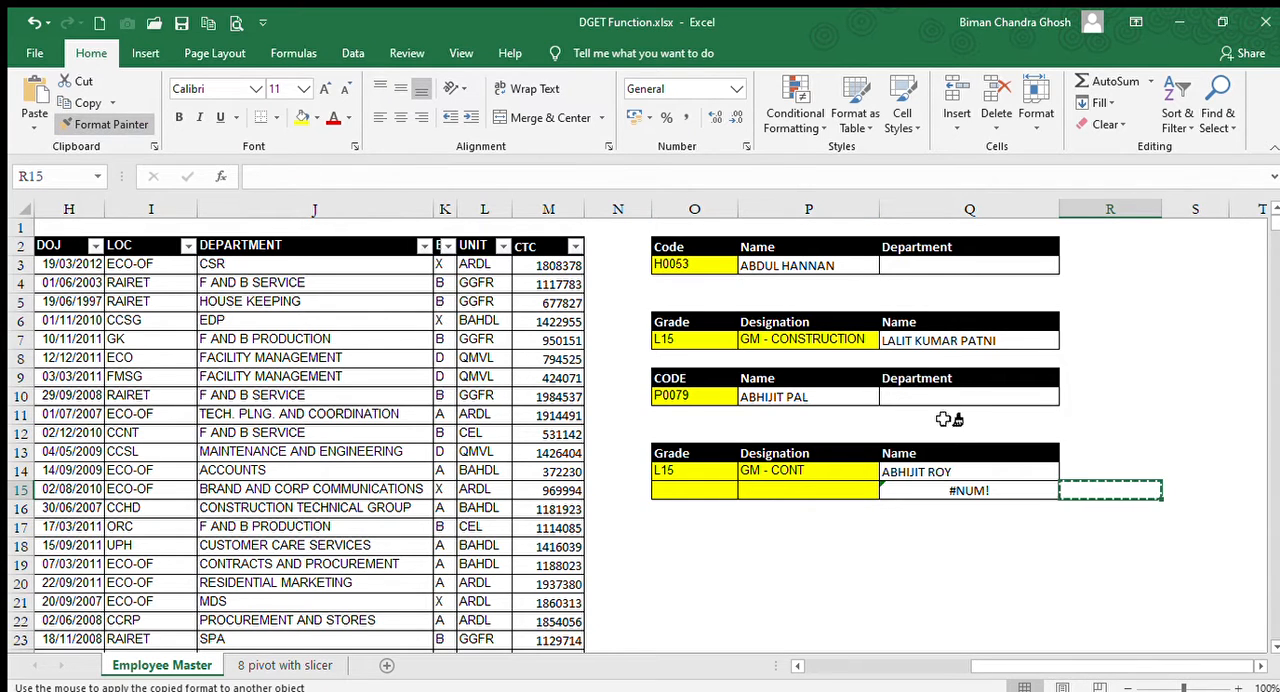
{"action": "mouse_move", "coordinate": [1011, 492]}
{"action": "left_mouse_down"}
{"action": "mouse_move", "coordinate": [1057, 491]}
{"action": "mouse_move", "coordinate": [749, 474]}
{"action": "mouse_move", "coordinate": [704, 489]}
{"action": "left_mouse_up"}
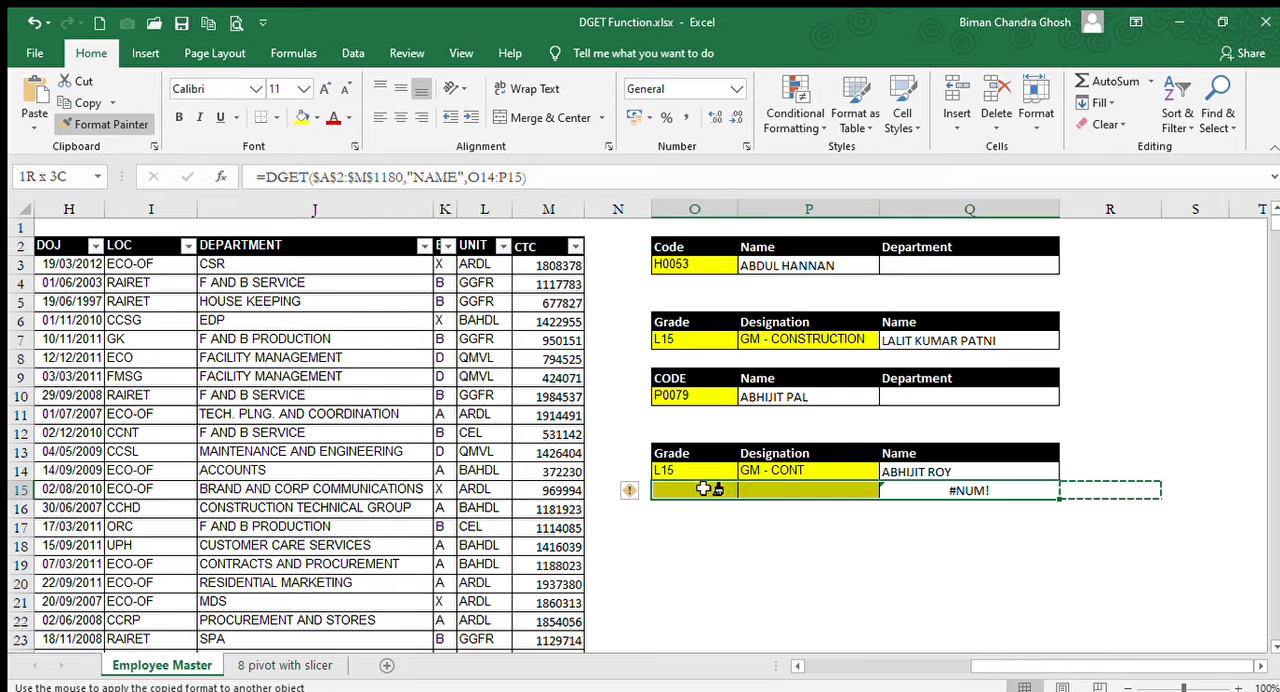
Clear the copied DGET formula from Q15.
{"action": "left_click", "coordinate": [846, 569]}
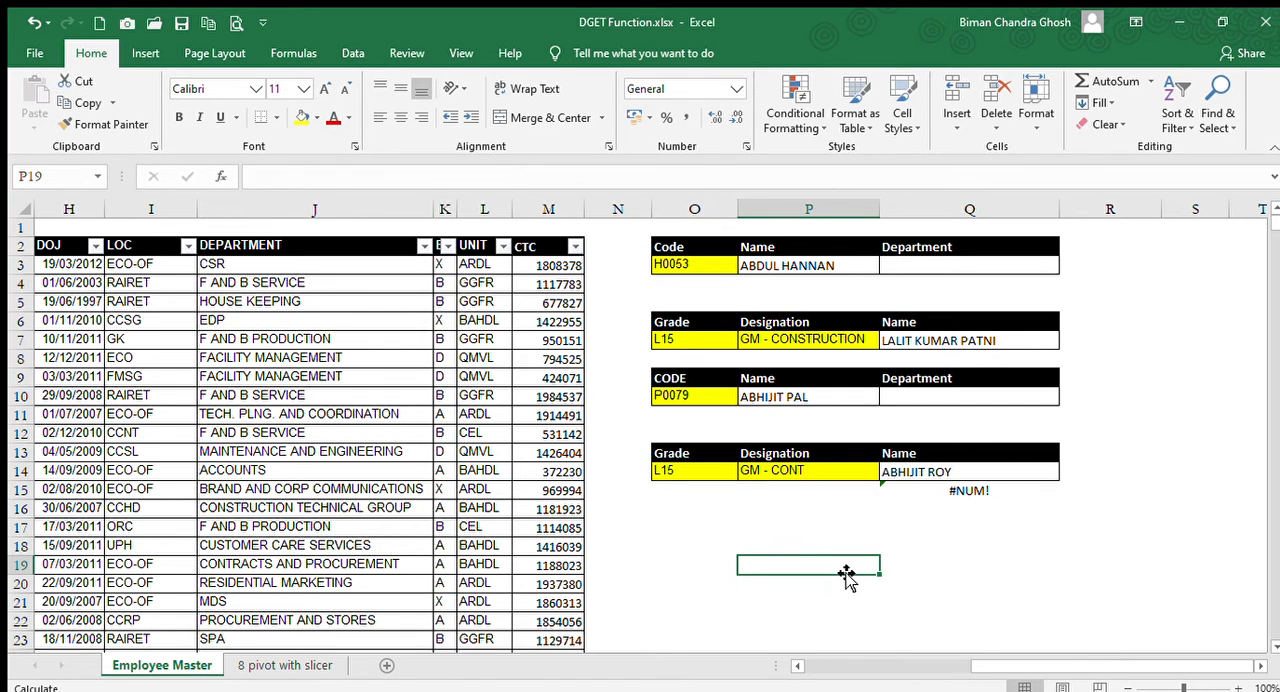
{"action": "left_click", "coordinate": [985, 494]}
{"action": "key", "text": "Delete"}
{"action": "key", "text": "Left"}
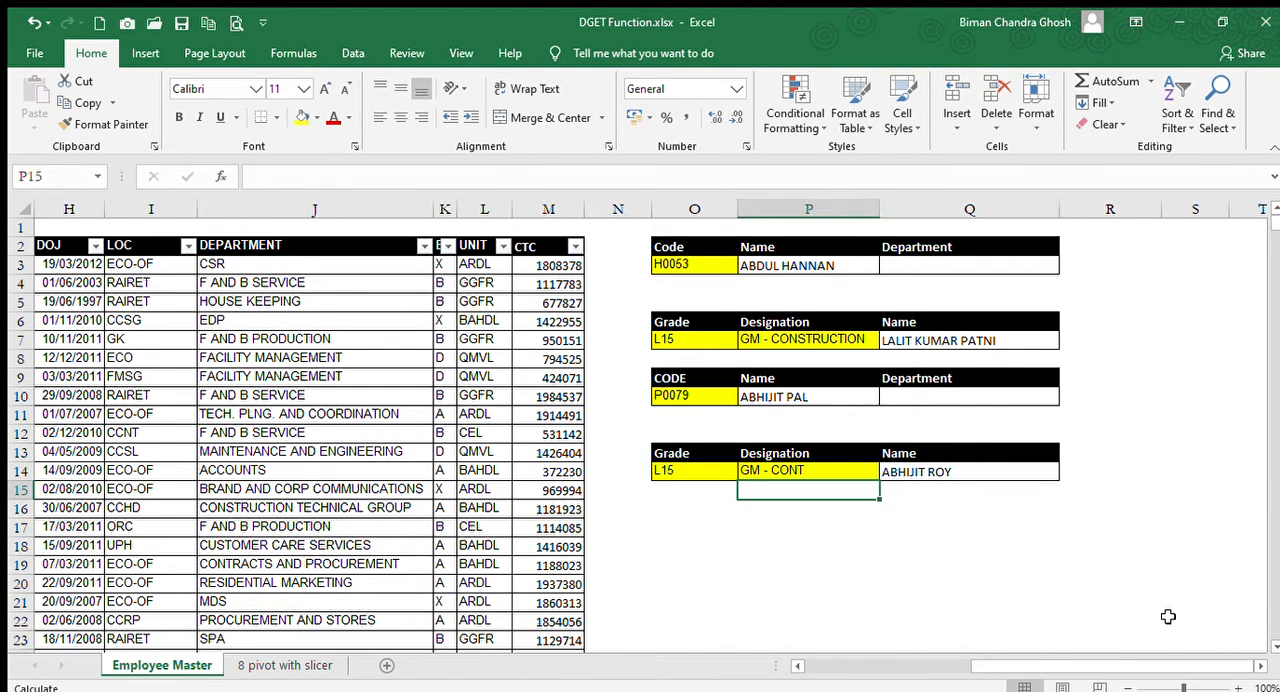
Enter the generic syntax =DGET(DATABASE, FIELD, CRITERIA) in O16 below the last lookup block.
{"action": "key", "text": "Left"}
{"action": "key", "text": "Down"}
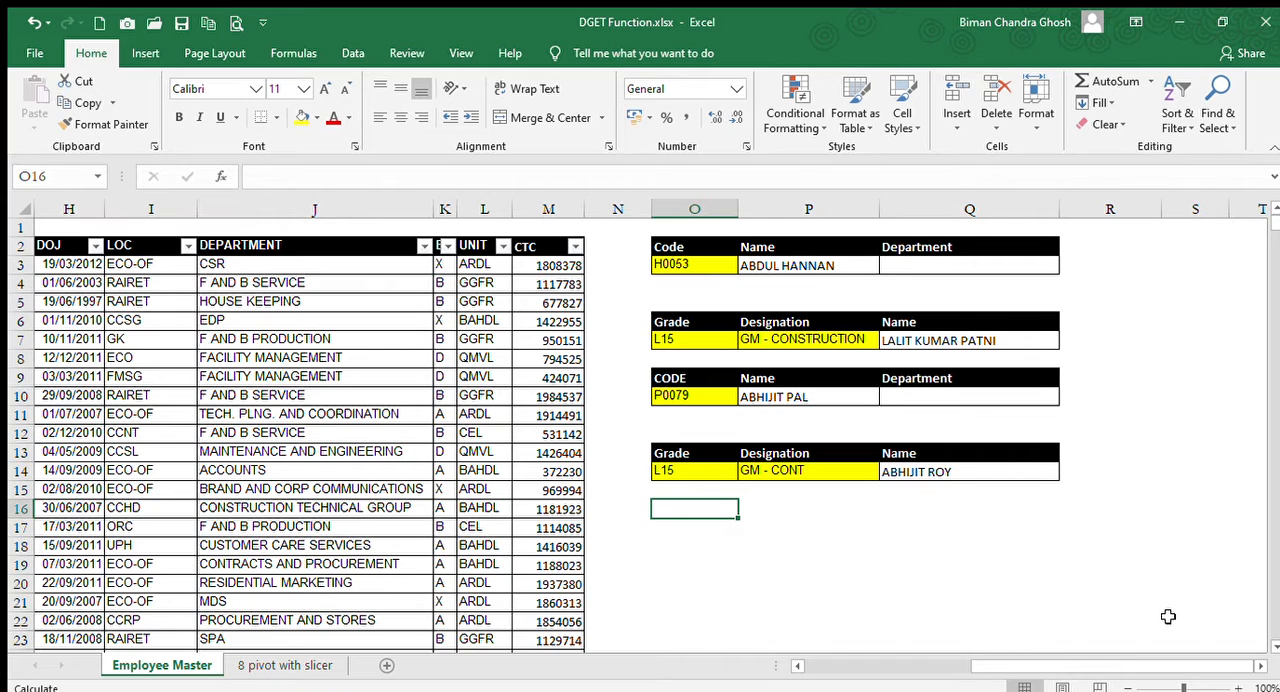
{"action": "type", "text": "=D"}
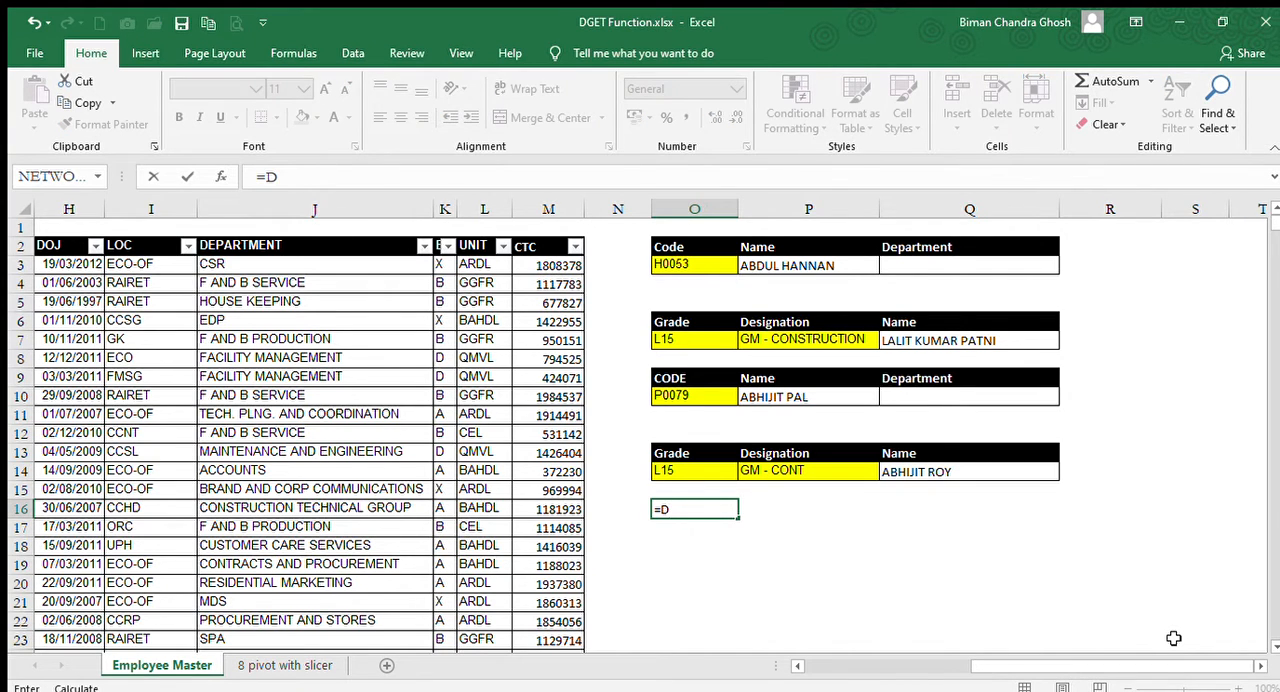
{"action": "type", "text": "GET(DATABASE,"}
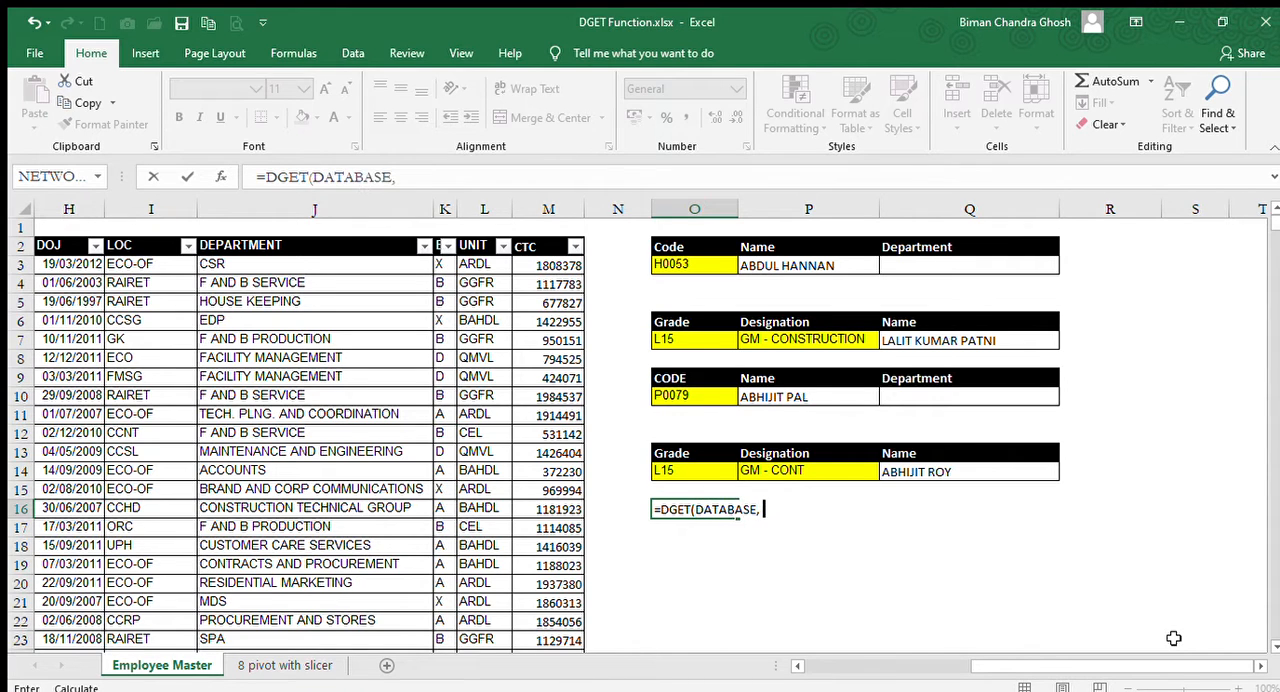
{"action": "type", "text": " FIELD, CR"}
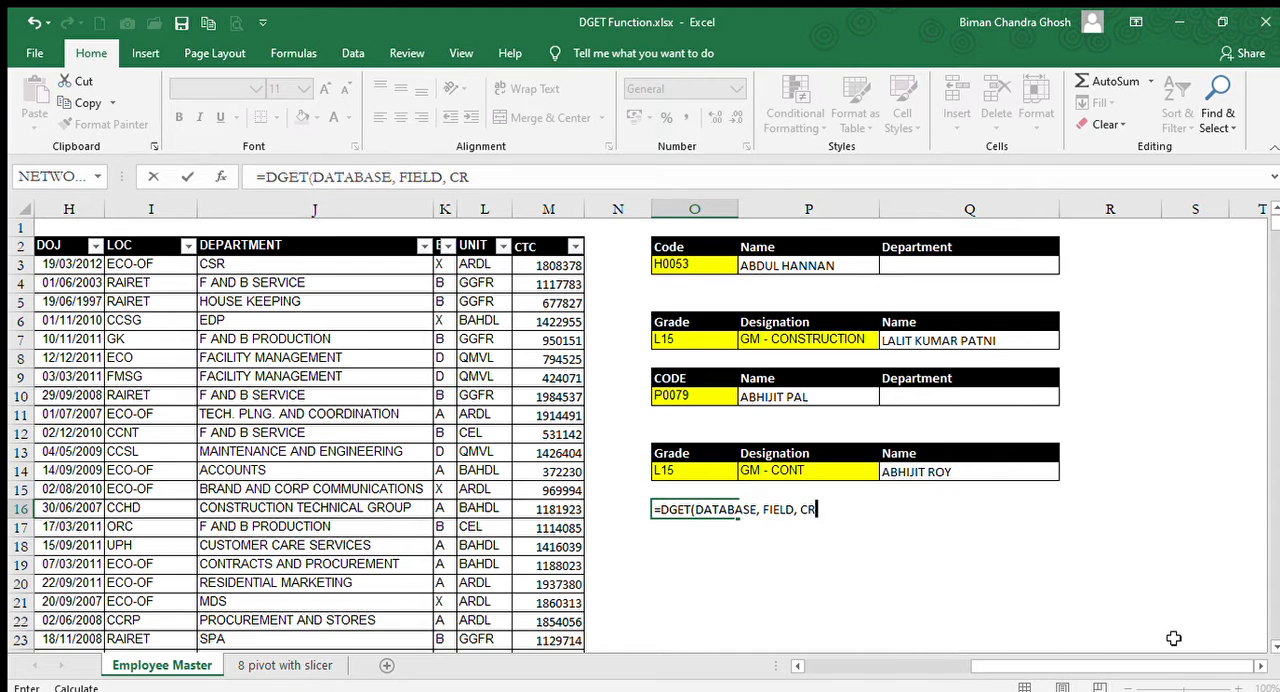
{"action": "type", "text": "ITERIA"}
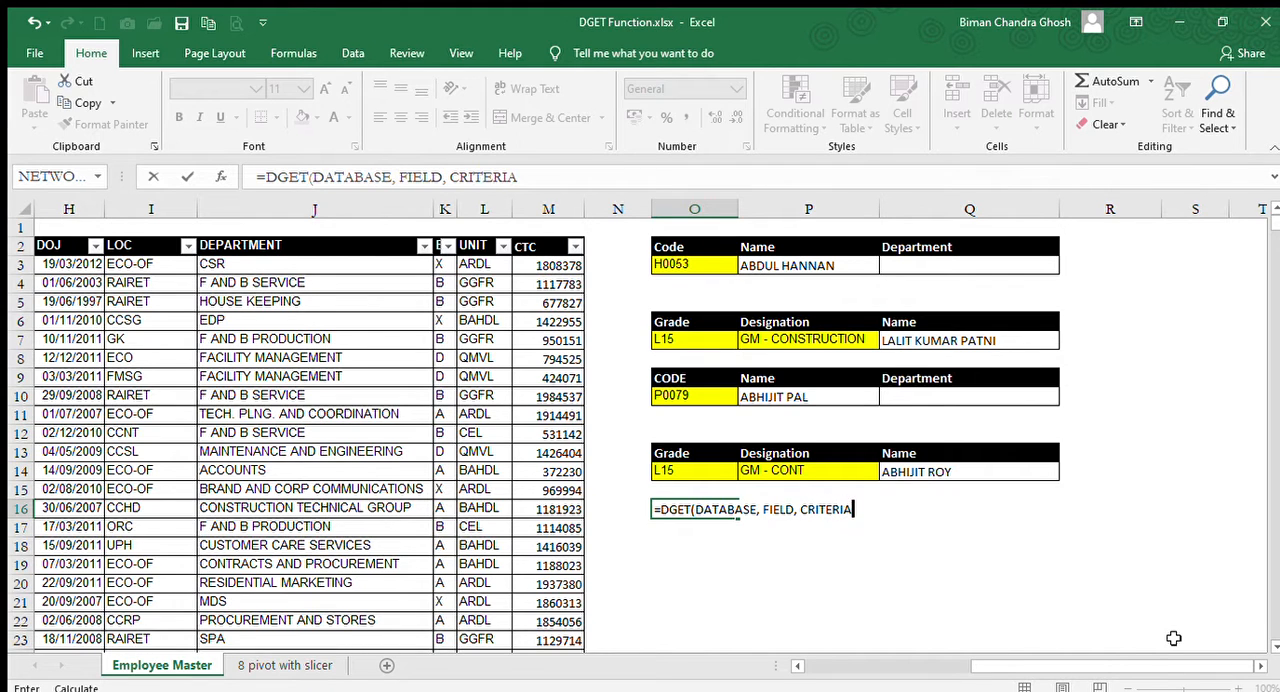
{"action": "type", "text": ")"}
{"action": "key", "text": "Return"}
{"action": "key", "text": "Up"}
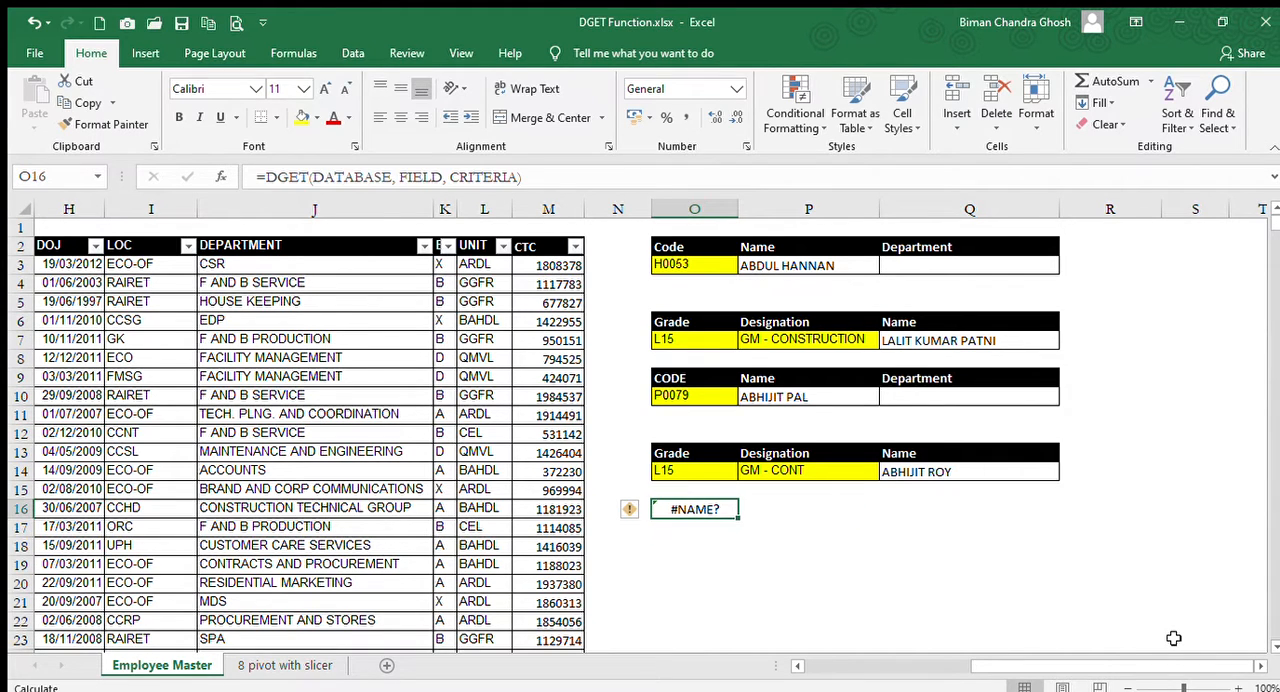
Convert the DGET syntax in O16 to literal text by putting an apostrophe before its equals sign.
{"action": "left_click", "coordinate": [268, 177]}
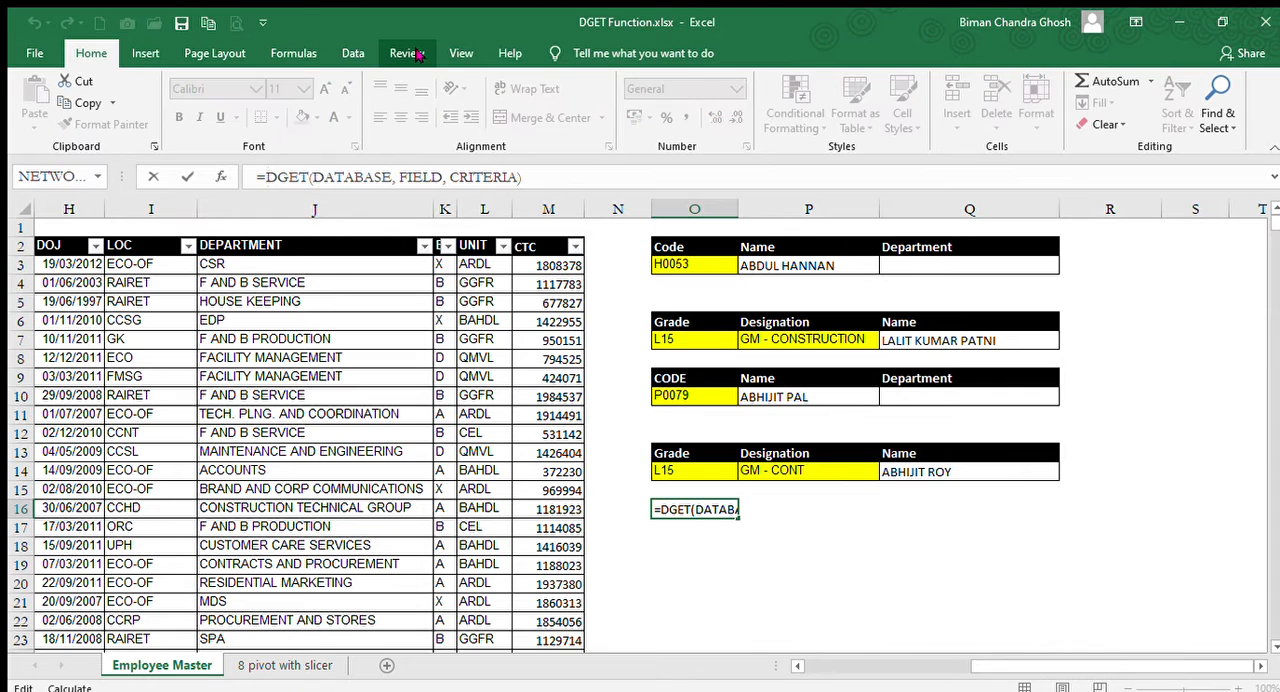
{"action": "key", "text": "BackSpace"}
{"action": "key", "text": "Return"}
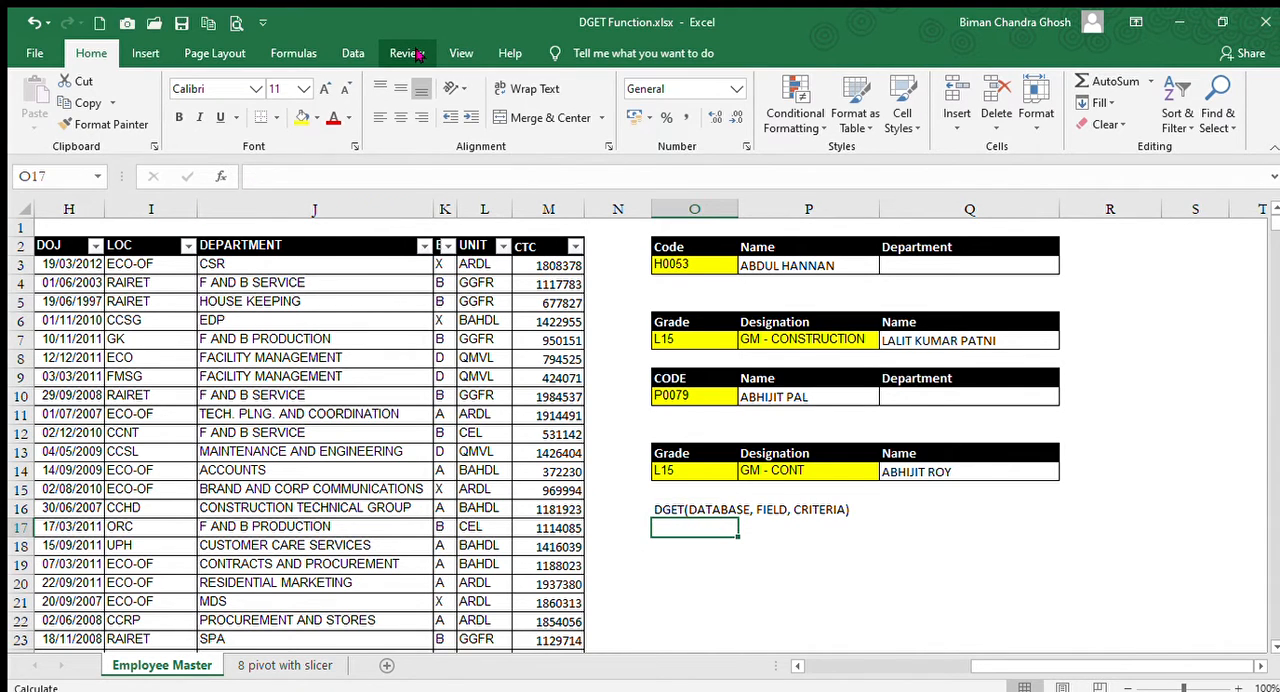
{"action": "left_click", "coordinate": [660, 510]}
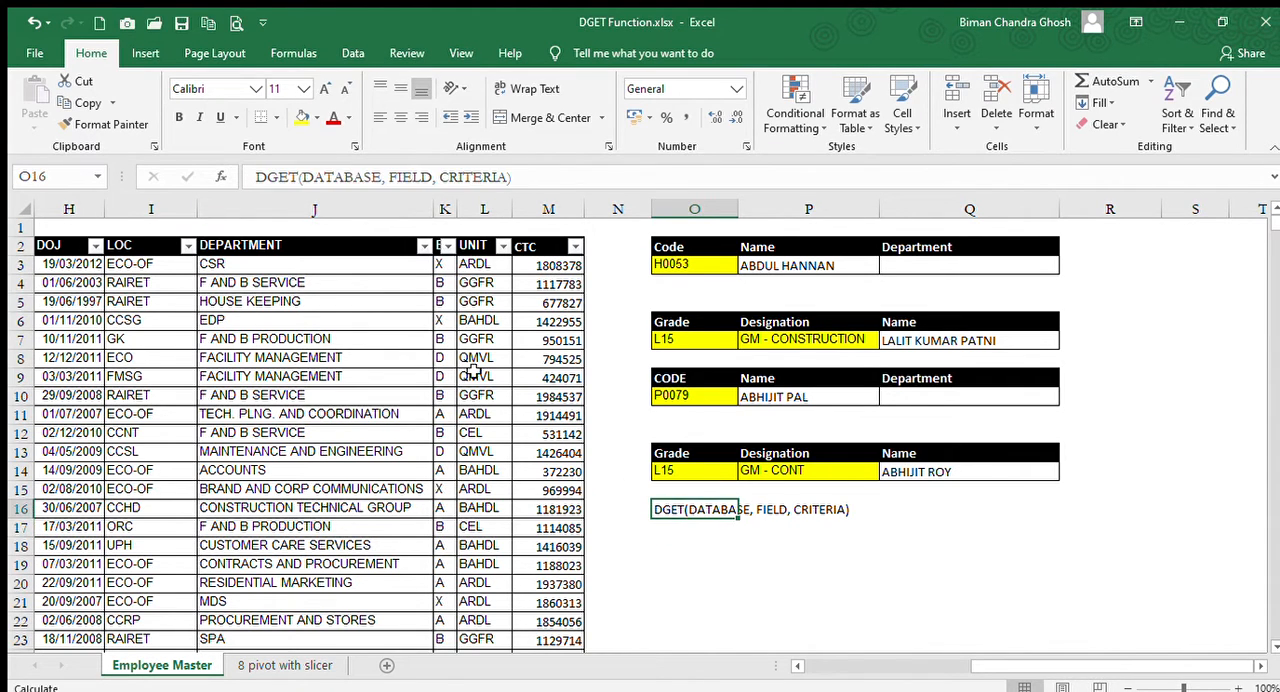
{"action": "left_click", "coordinate": [257, 177]}
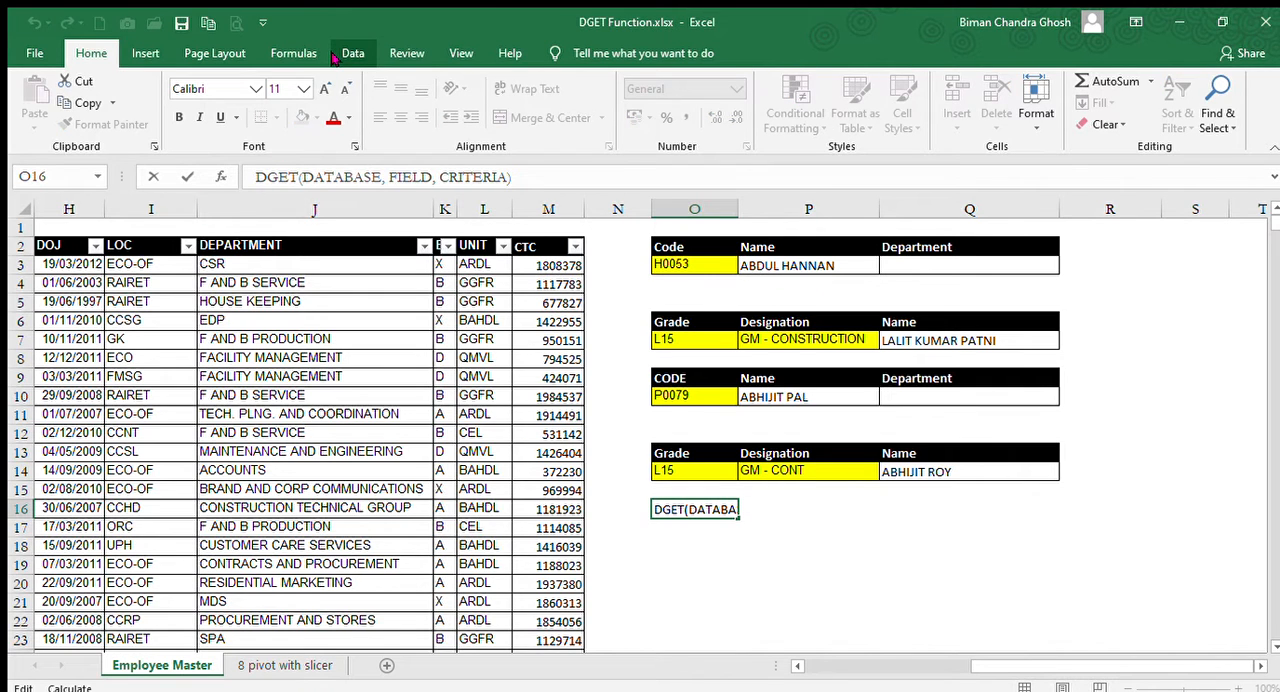
{"action": "type", "text": "'"}
{"action": "type", "text": "="}
{"action": "key", "text": "Return"}
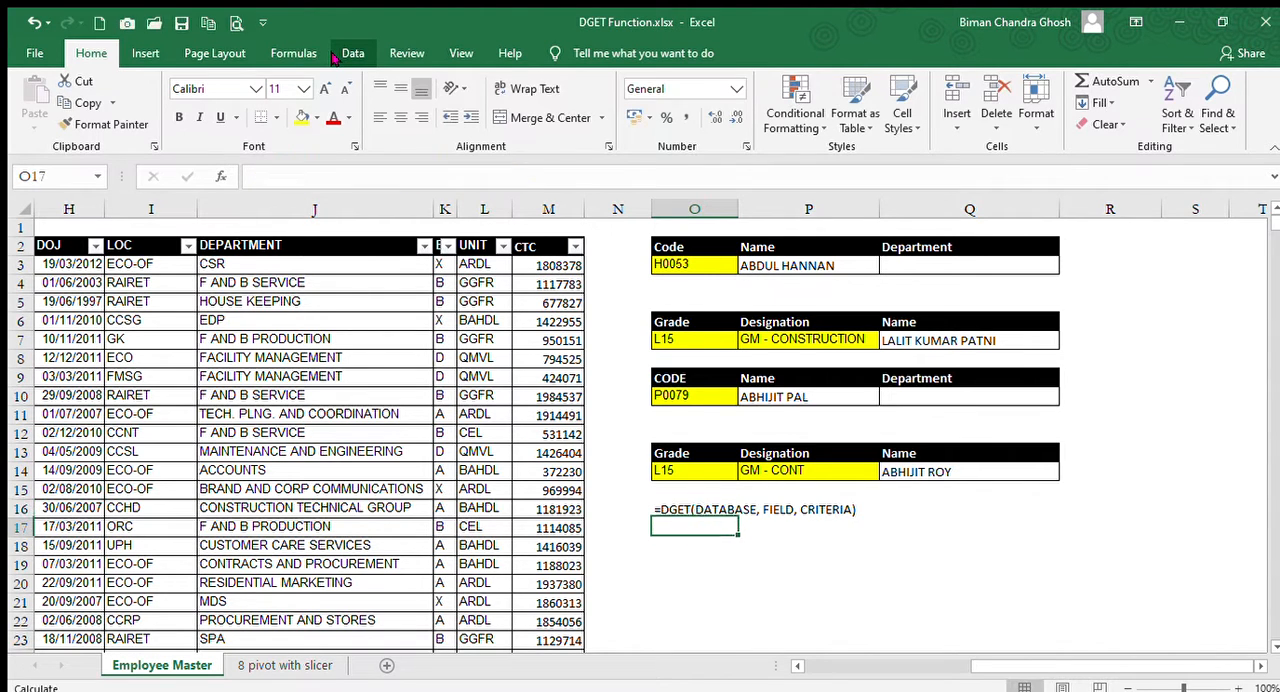
Make the DGET syntax text in O16 bold.
{"action": "key", "text": "Up"}
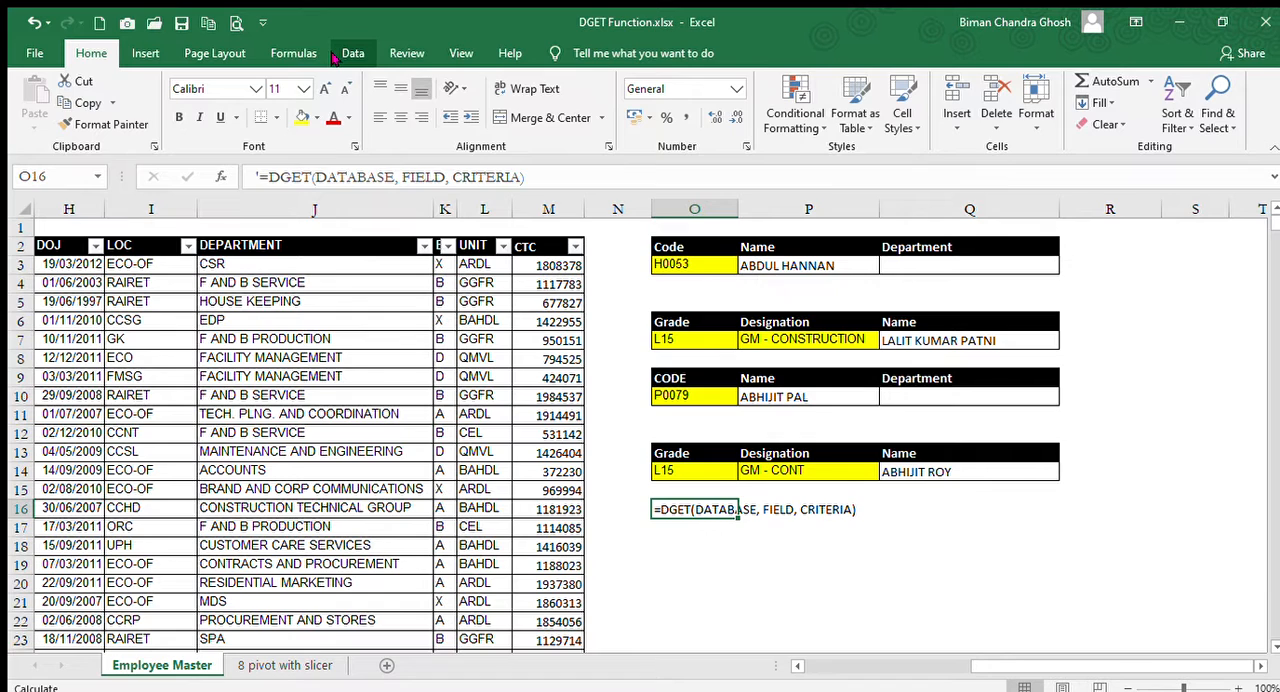
{"action": "key", "text": "Down"}
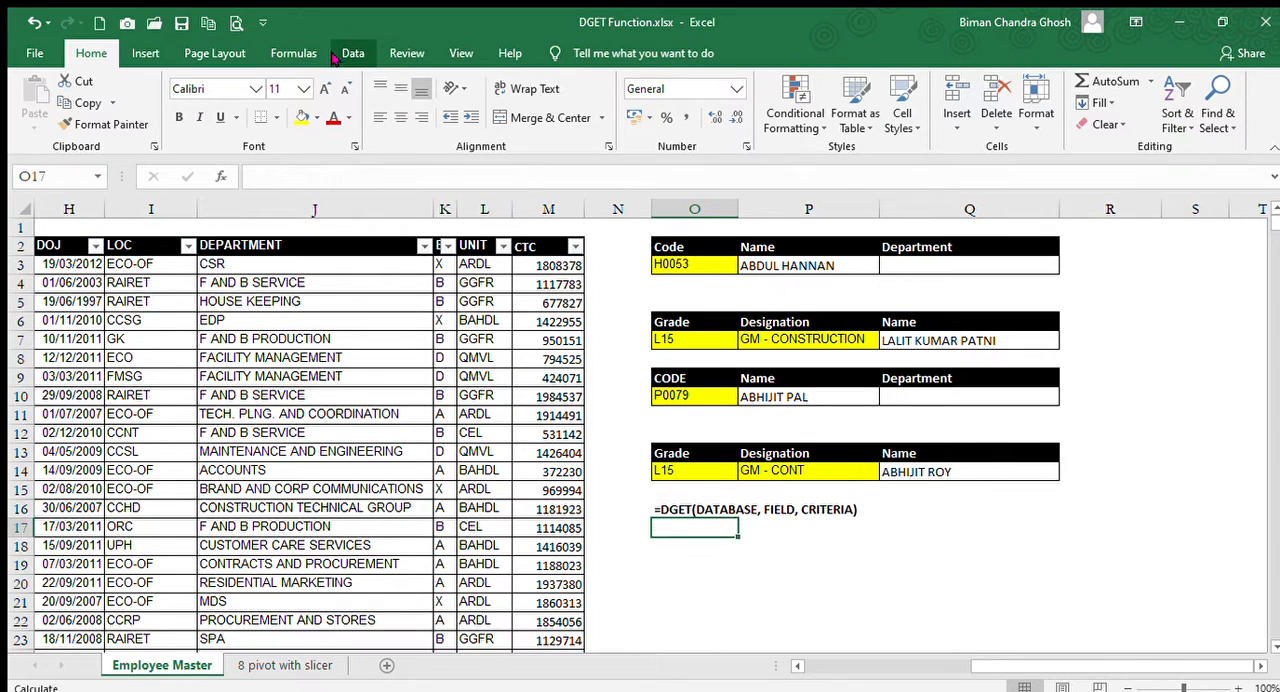
{"action": "key", "text": "Up"}
{"action": "key", "text": "Right"}
{"action": "key", "text": "Down"}
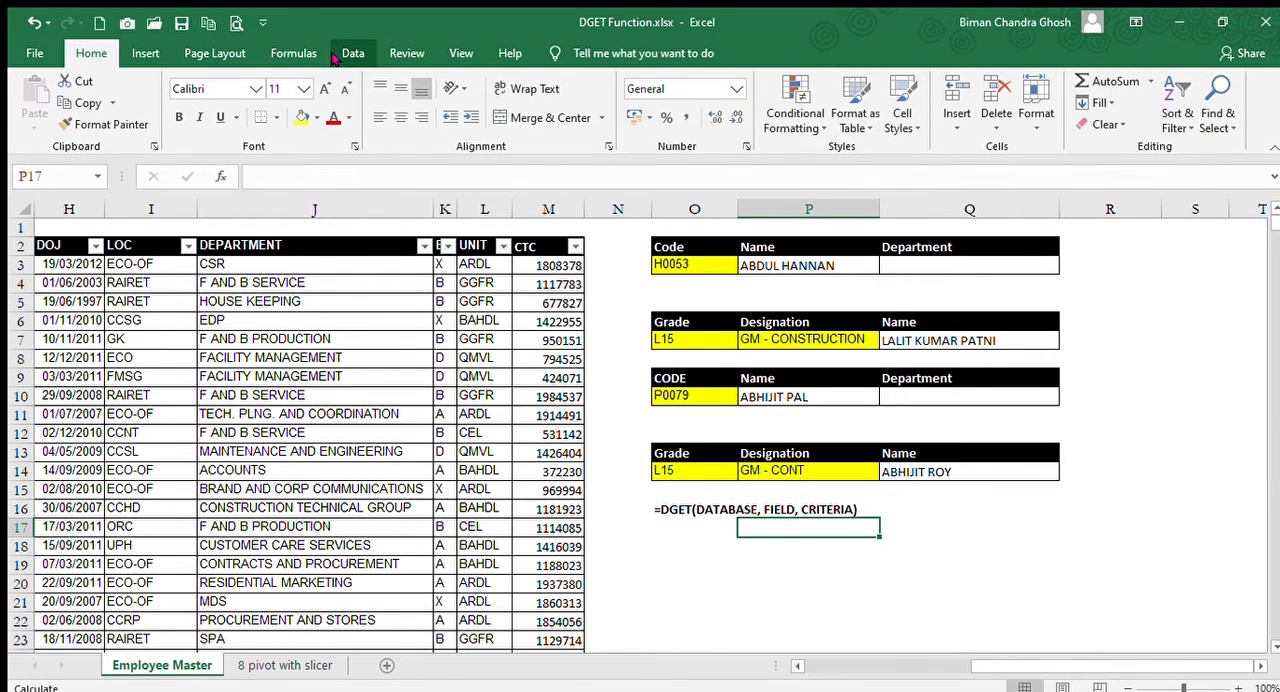
{"action": "key", "text": "Left"}
{"action": "key", "text": "Down"}
{"action": "key", "text": "Up"}
{"action": "key", "text": "Up"}
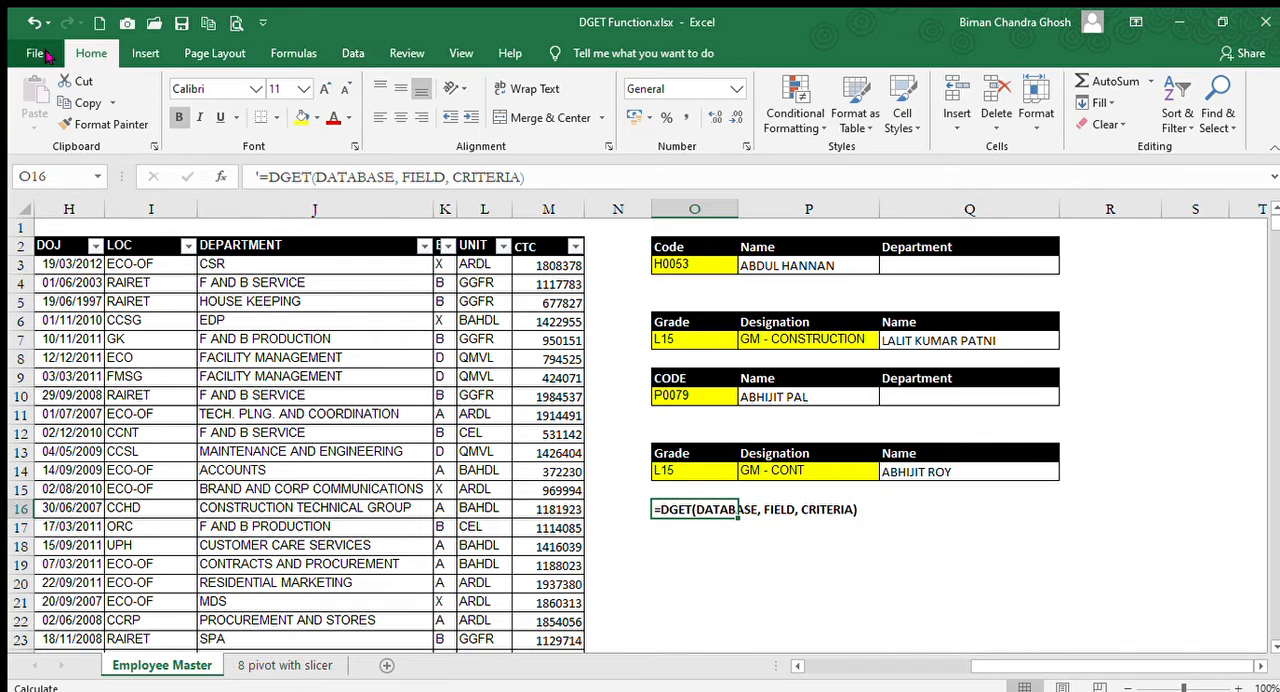
Examine the employee table's headings in row 2, from NAME through DESIGNATION and across to the lookup blocks.
{"action": "left_click", "coordinate": [328, 343]}
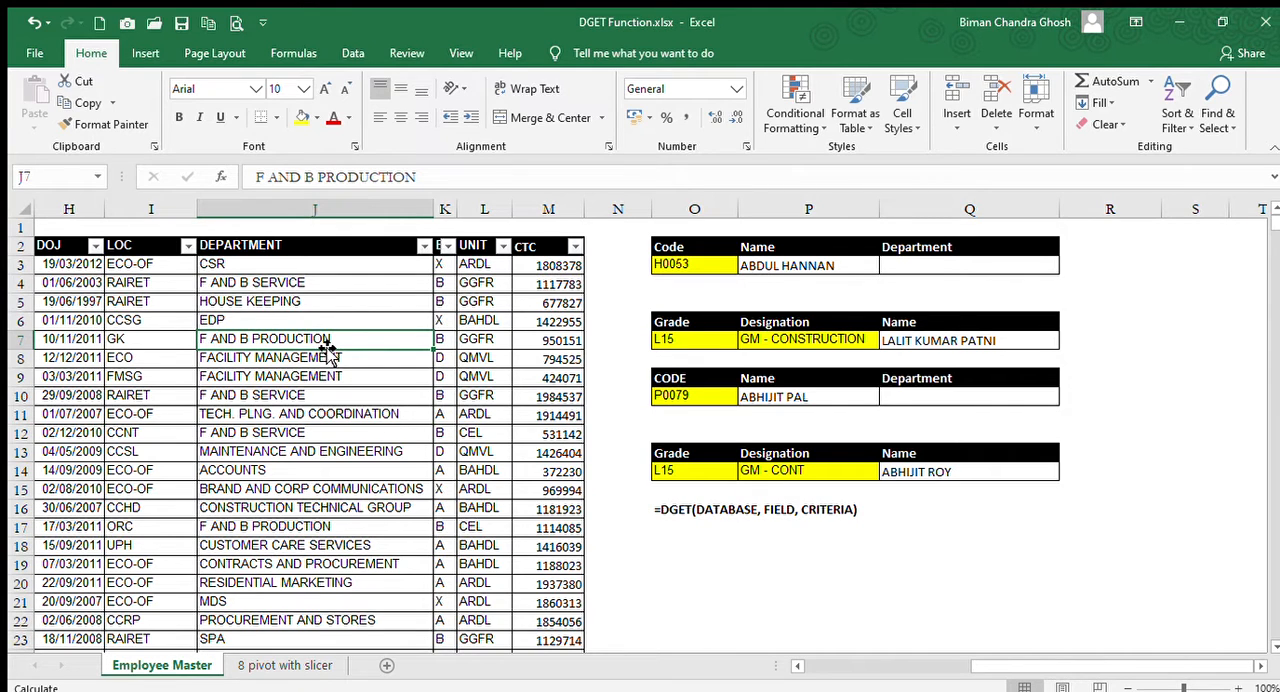
{"action": "key", "text": "Left"}
{"action": "key", "text": "Left"}
{"action": "key", "text": "Left"}
{"action": "key", "text": "Left"}
{"action": "key", "text": "Left"}
{"action": "key", "text": "Left"}
{"action": "key", "text": "Left"}
{"action": "key", "text": "Left"}
{"action": "key", "text": "Left"}
{"action": "key", "text": "Right"}
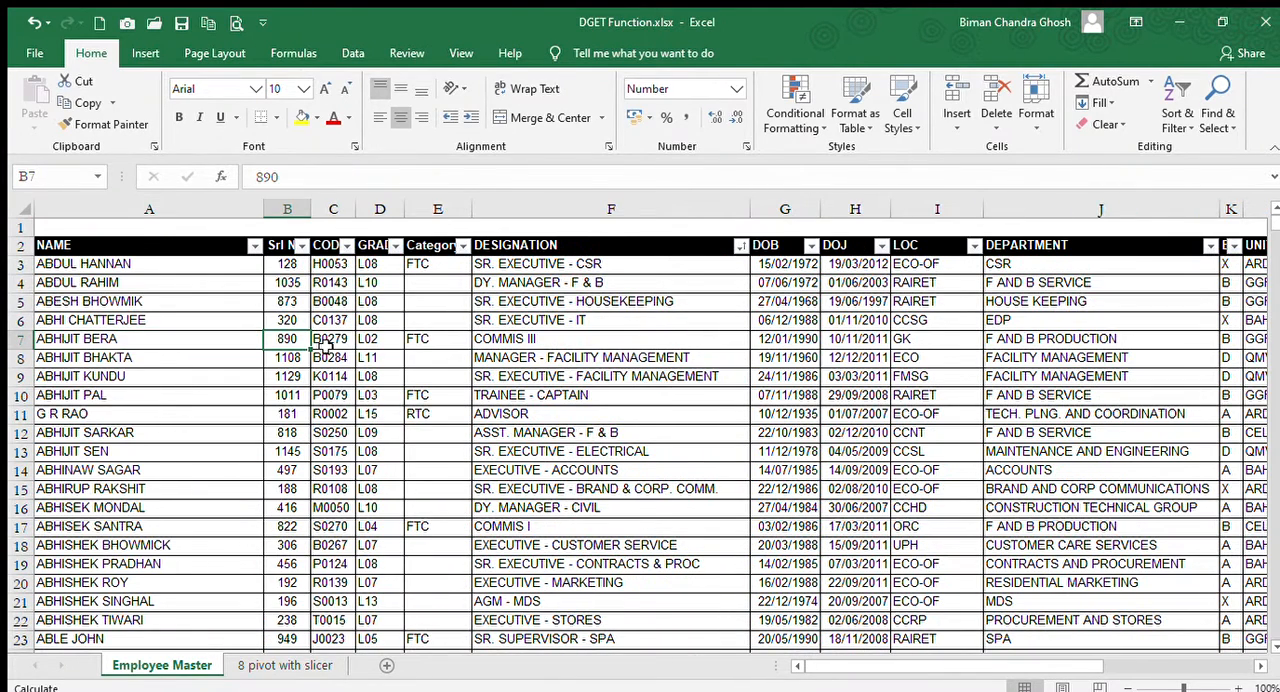
{"action": "key", "text": "Left"}
{"action": "key", "text": "ctrl+Up"}
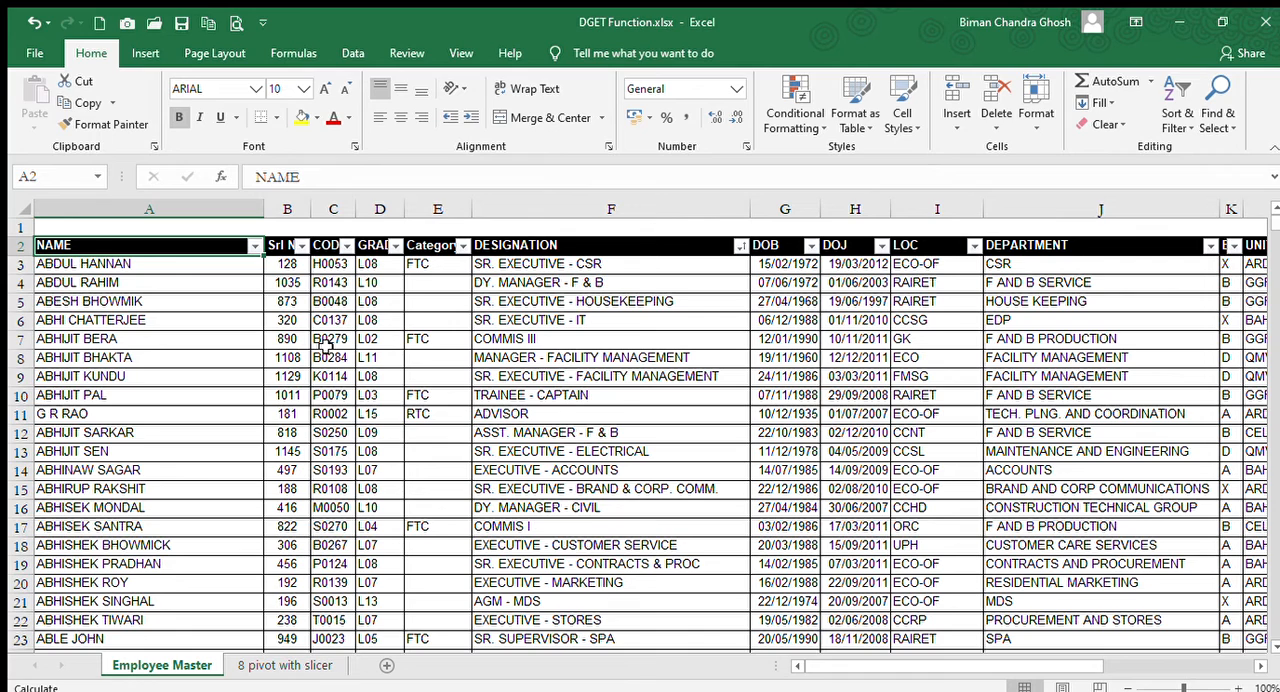
{"action": "key", "text": "Right"}
{"action": "key", "text": "Right"}
{"action": "key", "text": "Right"}
{"action": "key", "text": "Left"}
{"action": "key", "text": "Left"}
{"action": "key", "text": "Left"}
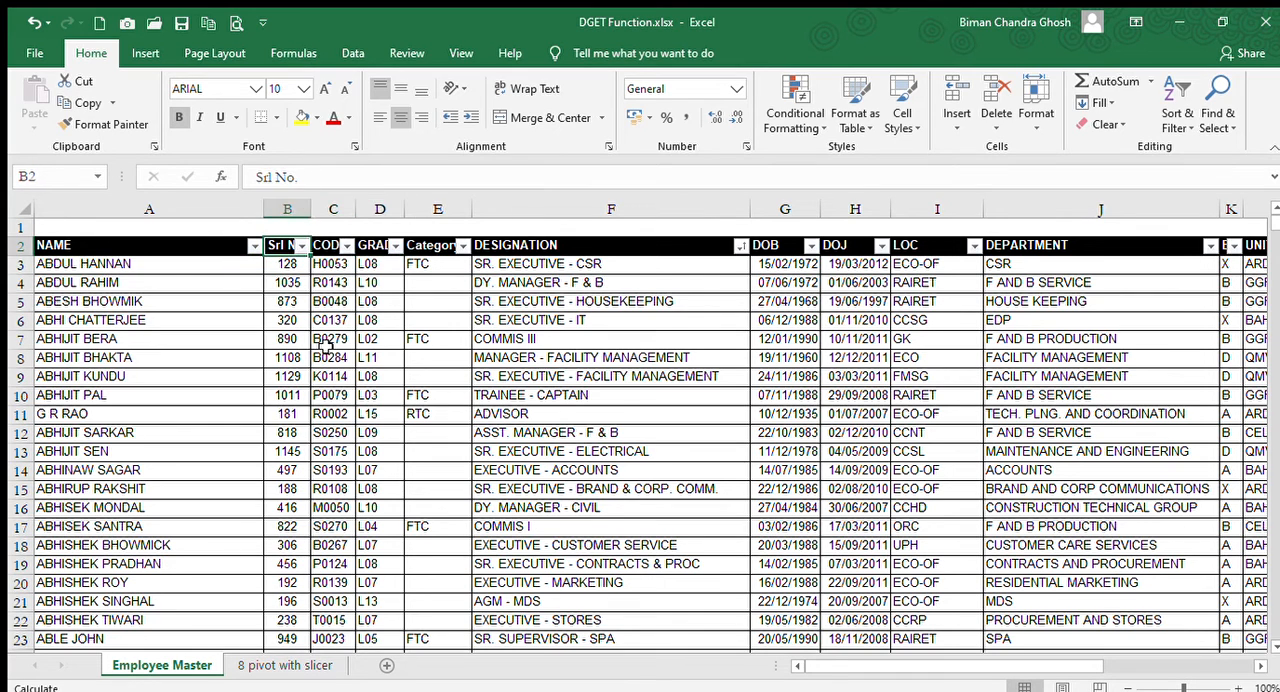
{"action": "key", "text": "Right"}
{"action": "key", "text": "Right"}
{"action": "key", "text": "Right"}
{"action": "key", "text": "Right"}
{"action": "key", "text": "Right"}
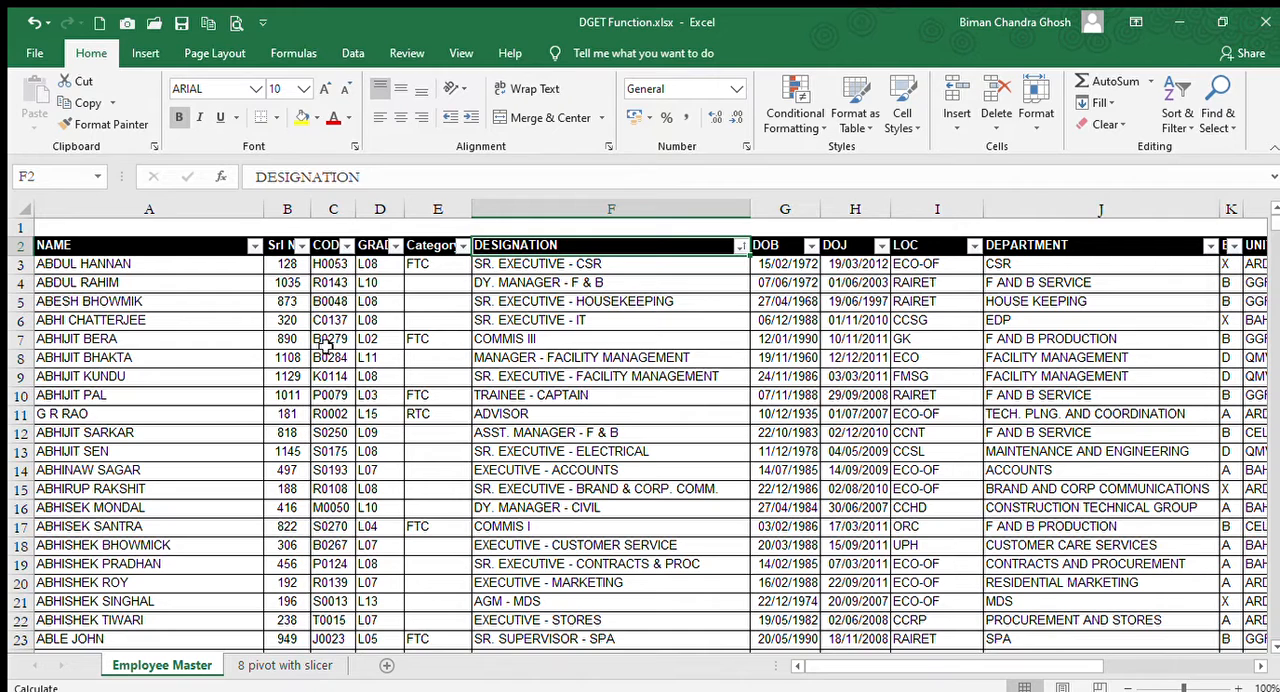
{"action": "key", "text": "Right"}
{"action": "key", "text": "Right"}
{"action": "key", "text": "Right"}
{"action": "key", "text": "Right"}
{"action": "key", "text": "Right"}
{"action": "key", "text": "Right"}
{"action": "key", "text": "Right"}
{"action": "key", "text": "Right"}
{"action": "key", "text": "Right"}
{"action": "key", "text": "Right"}
{"action": "key", "text": "Right"}
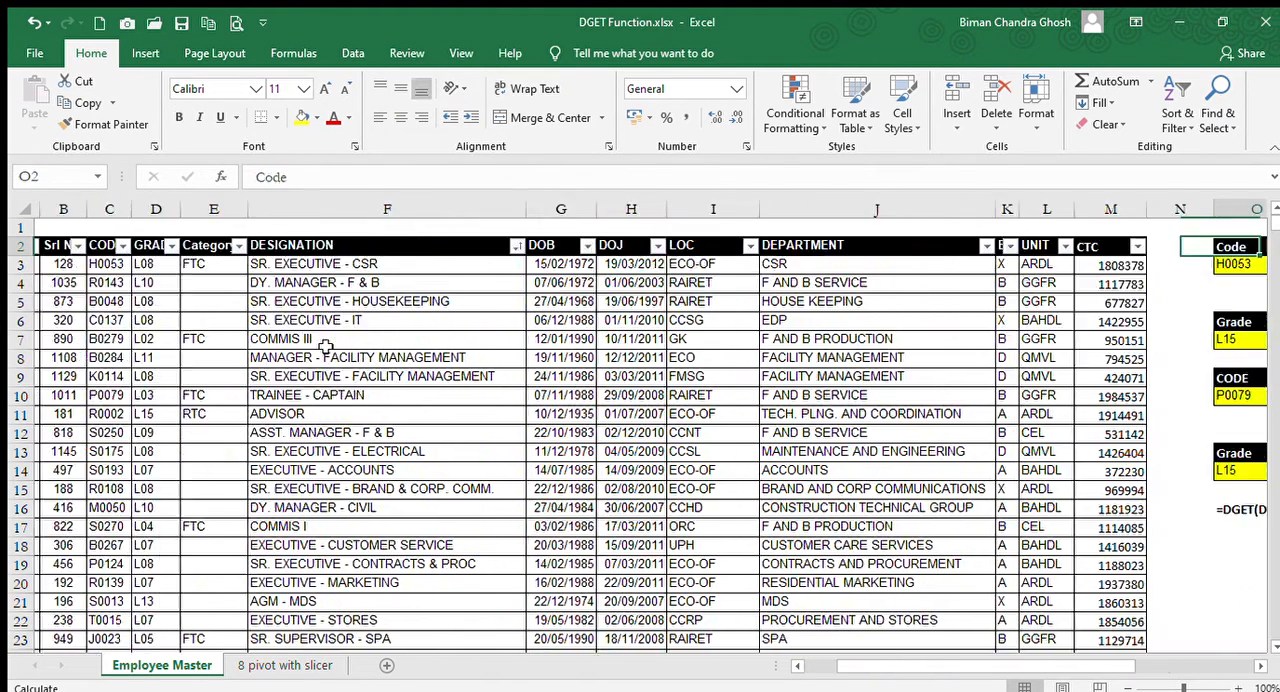
Review the DGET formula in Q14 and highlight its criteria range O13:P14, including the Grade and Designation headings.
{"action": "key", "text": "Down"}
{"action": "key", "text": "Down"}
{"action": "key", "text": "Down"}
{"action": "key", "text": "Down"}
{"action": "key", "text": "Down"}
{"action": "key", "text": "Down"}
{"action": "key", "text": "Down"}
{"action": "key", "text": "Down"}
{"action": "key", "text": "Down"}
{"action": "key", "text": "Down"}
{"action": "key", "text": "Down"}
{"action": "key", "text": "Down"}
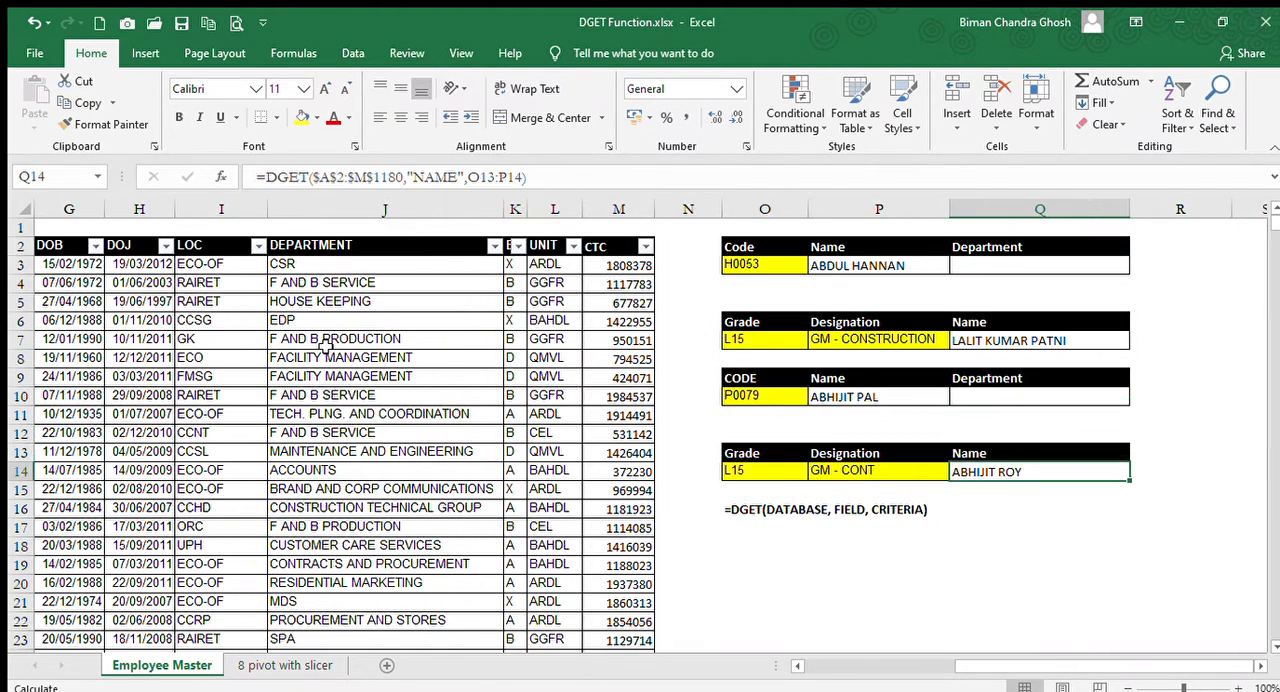
{"action": "key", "text": "Left"}
{"action": "key", "text": "Left"}
{"action": "key", "text": "Up"}
{"action": "key", "text": "shift+Down"}
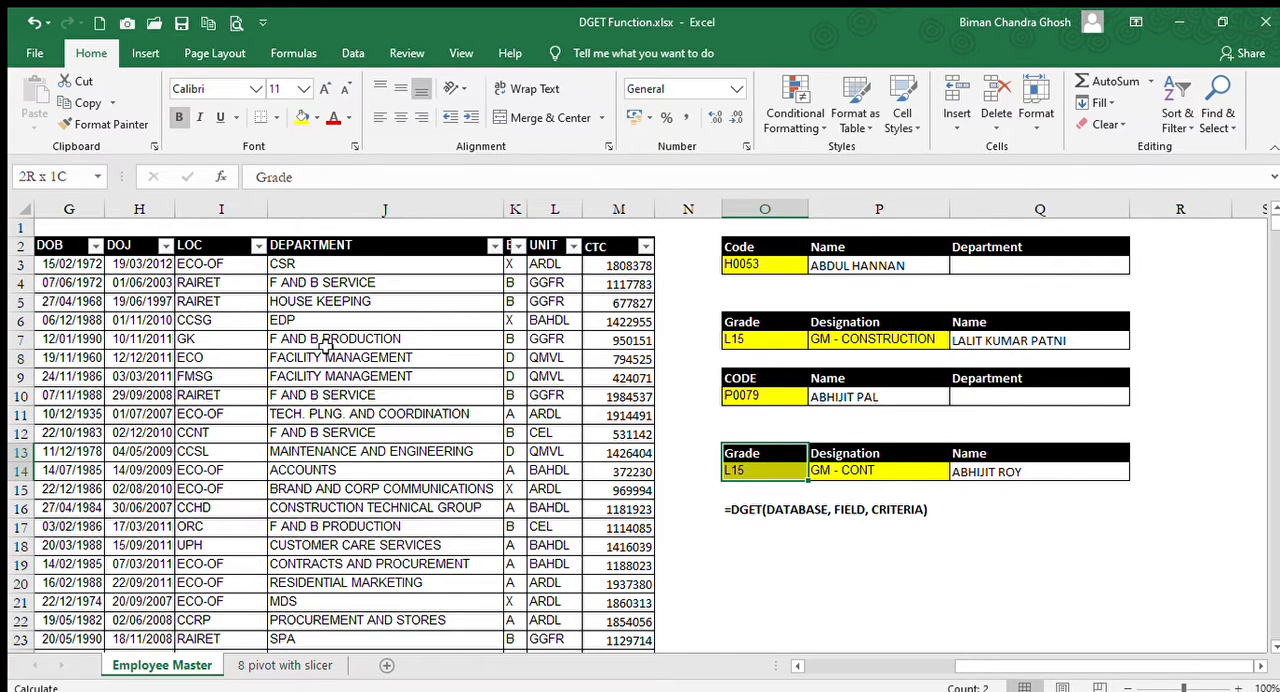
{"action": "key", "text": "shift+Right"}
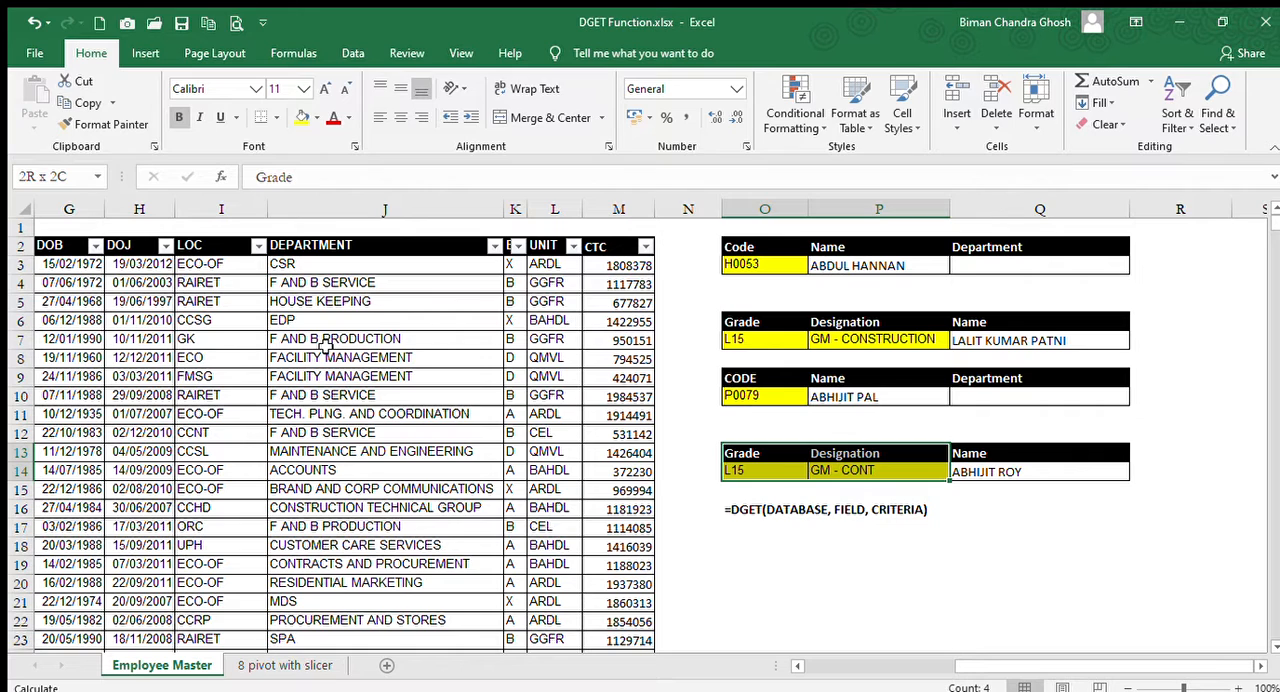
{"action": "key", "text": "Up"}
{"action": "key", "text": "Down"}
{"action": "key", "text": "Down"}
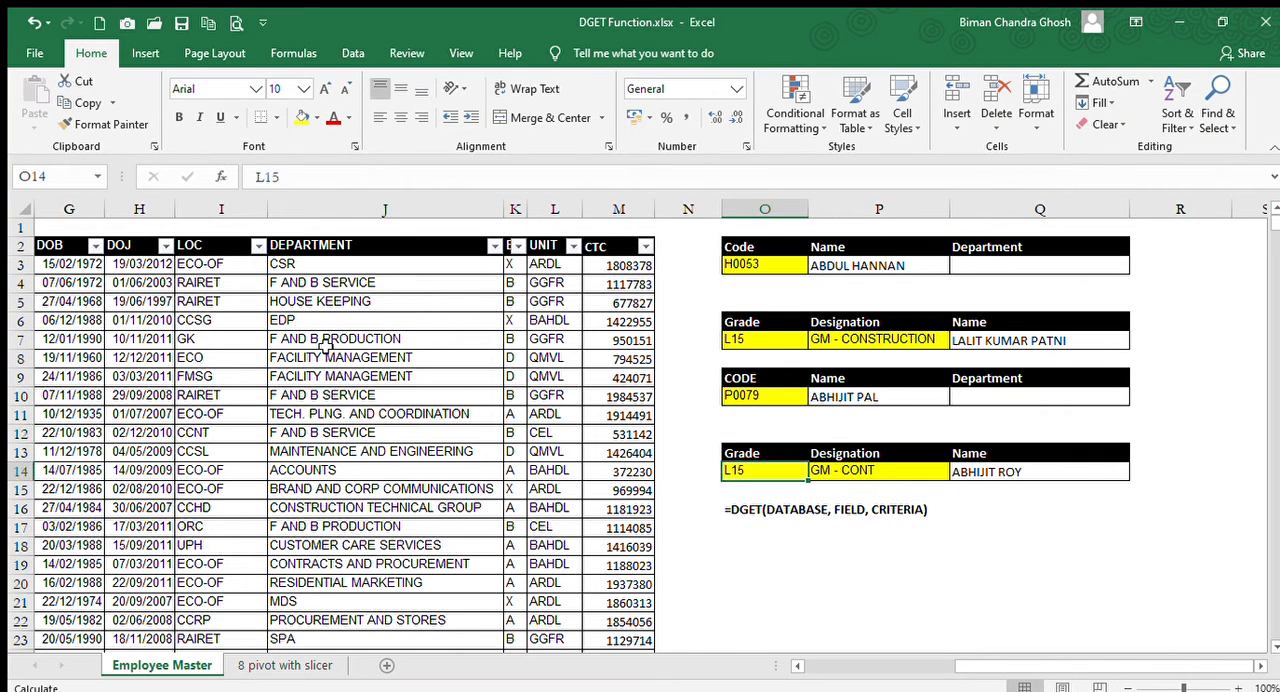